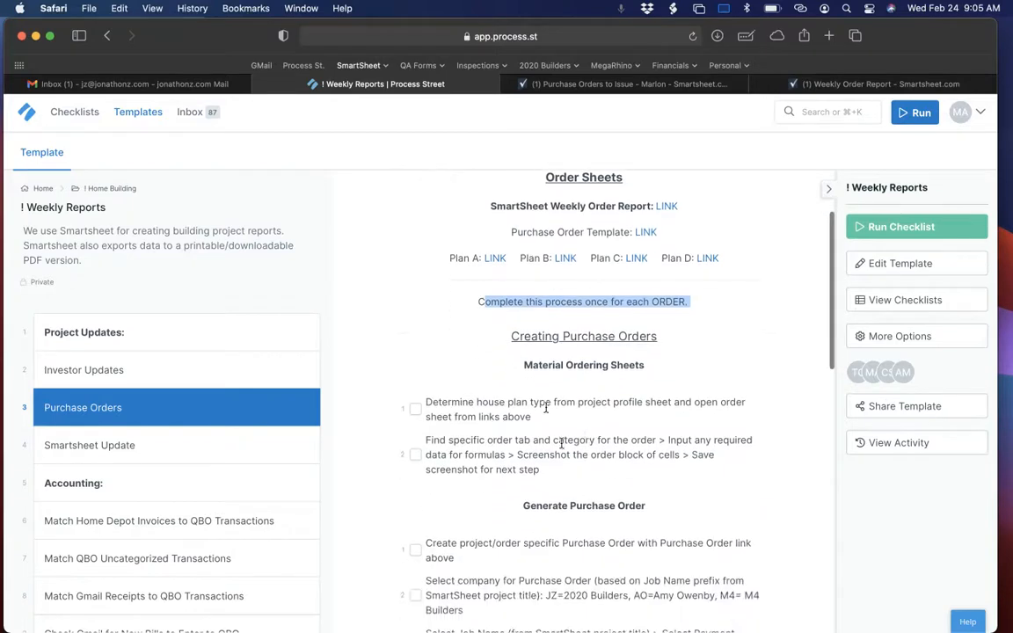
Following the template's first instruction, open the project profile sheet PDF attached to the CED398 project in the Smartsheet purchase orders report.
left_click(427, 402)
left_click_drag(427, 402, 593, 413)
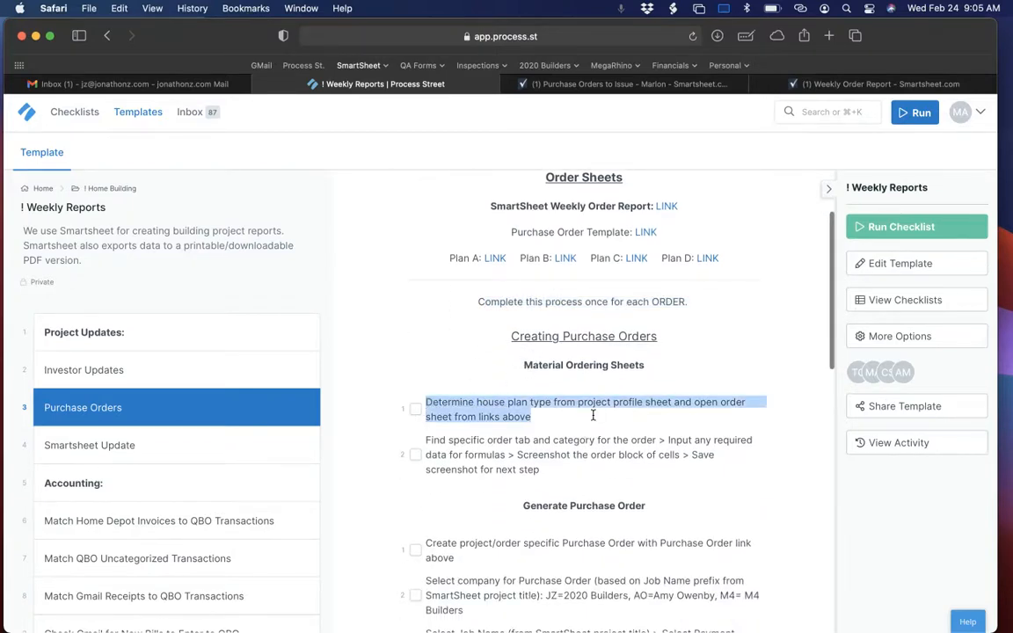
left_click(610, 83)
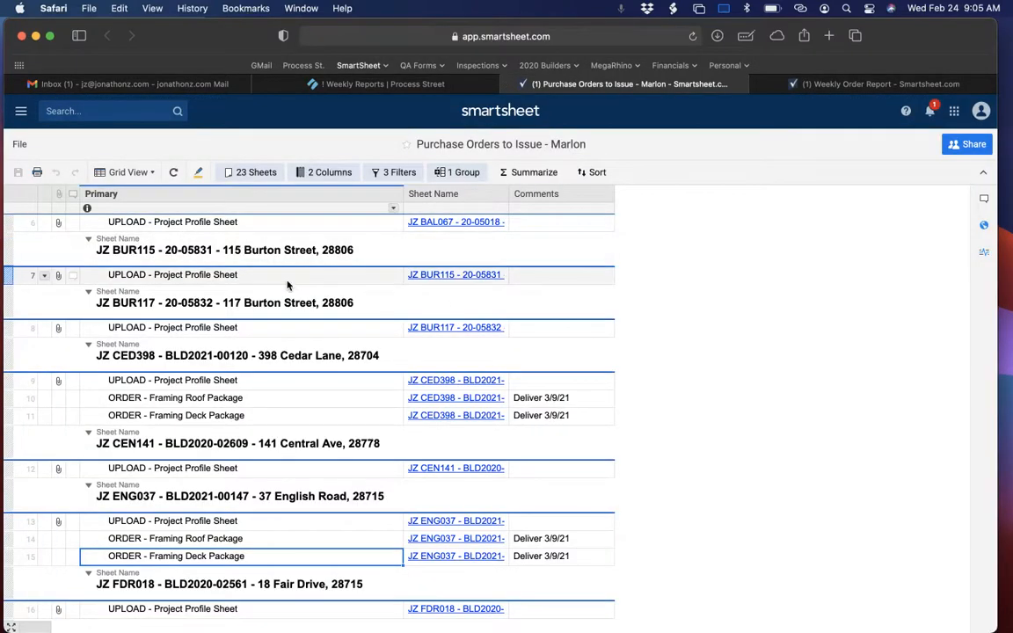
left_click(145, 378)
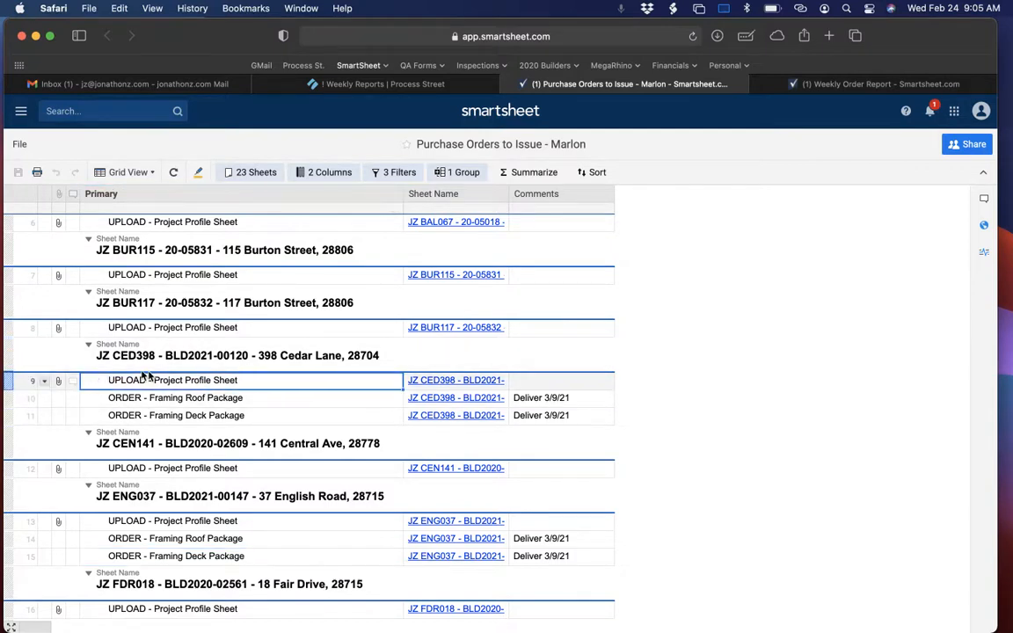
left_click(58, 382)
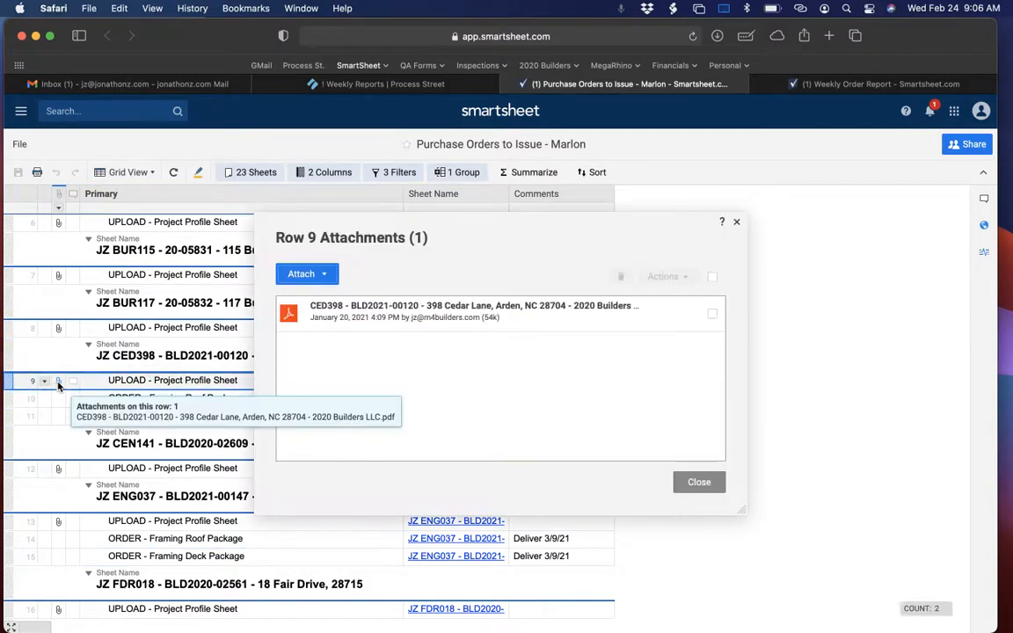
left_click(417, 319)
left_click(417, 316)
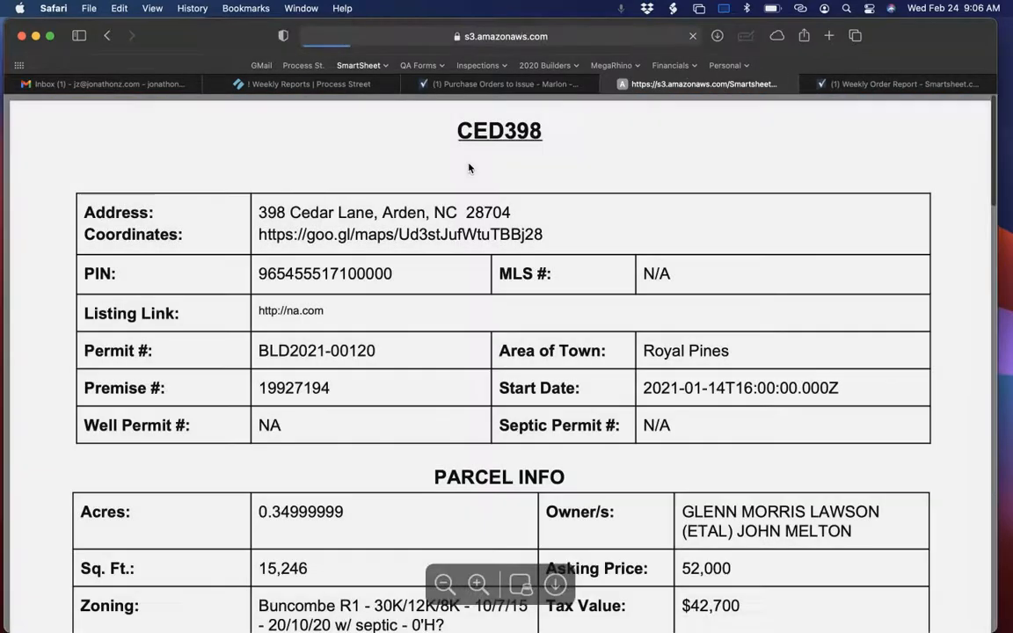
Find the proposed house plan in the profile sheet's Other Details and highlight the plan type.
scroll(436, 428, "down", 3)
scroll(436, 428, "down", 8)
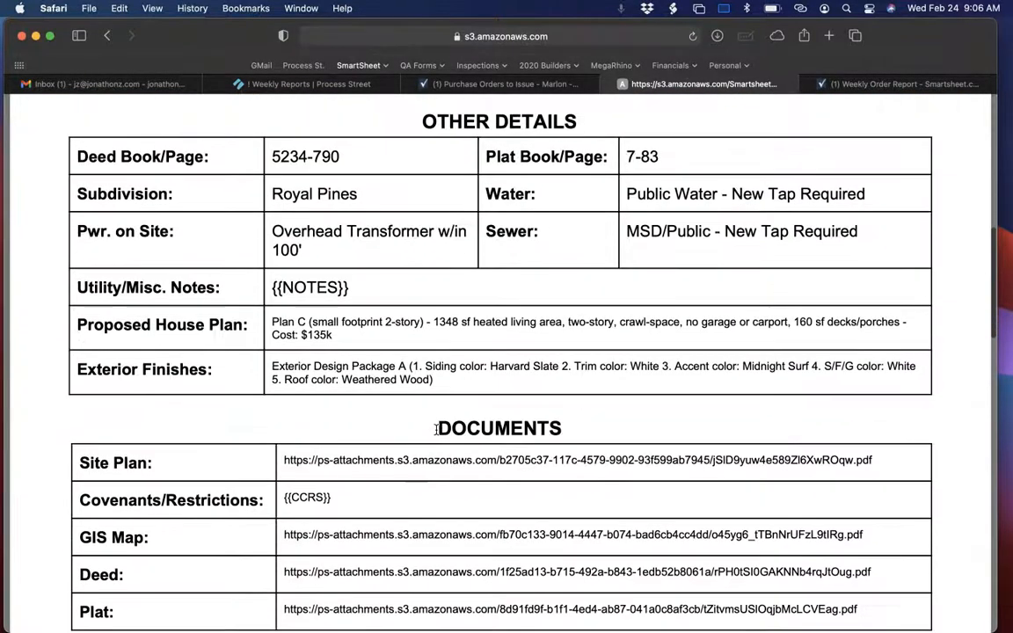
left_click_drag(275, 322, 317, 324)
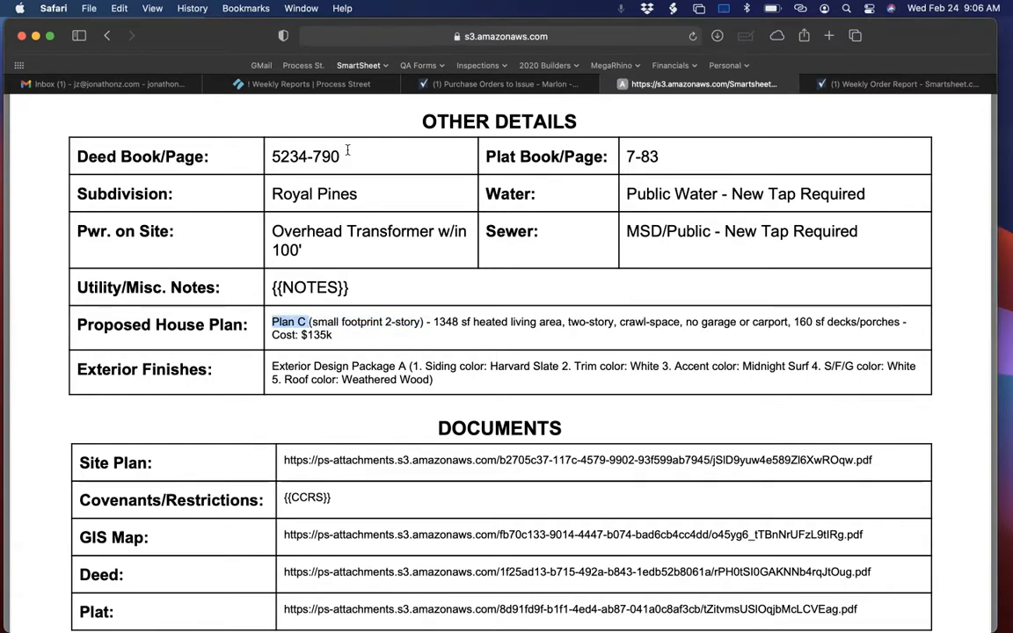
Open the Plan C order sheet from the links in the Weekly Reports template.
left_click(496, 87)
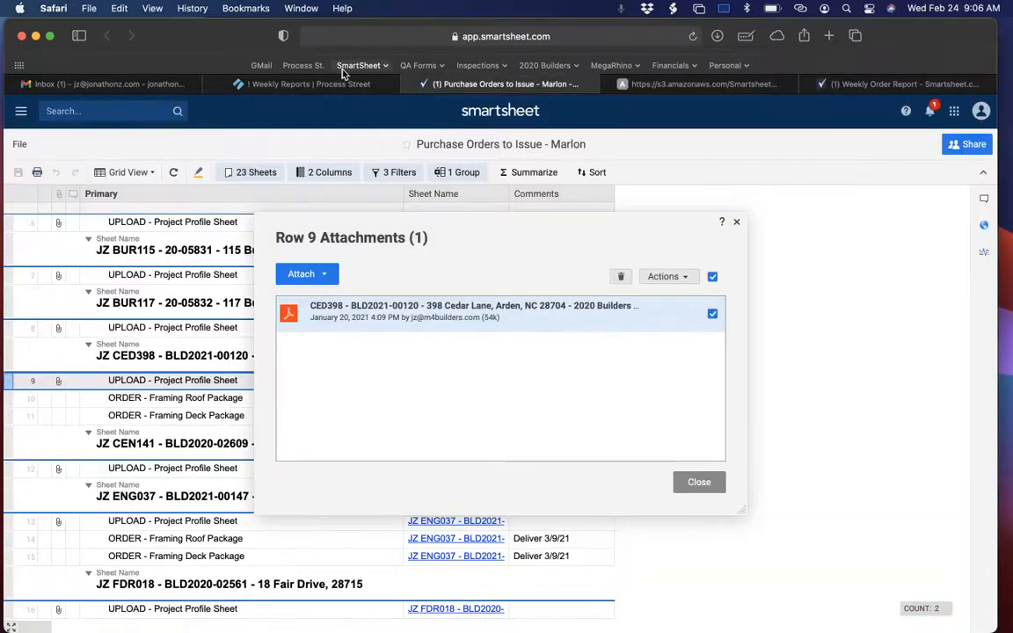
left_click(303, 81)
left_click(636, 260)
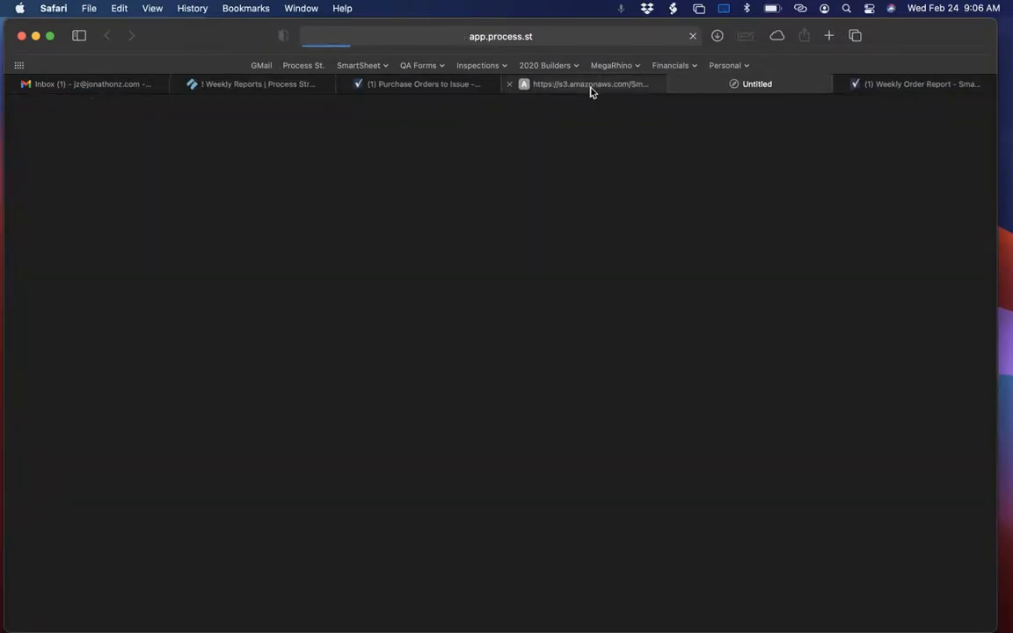
mouse_move(591, 91)
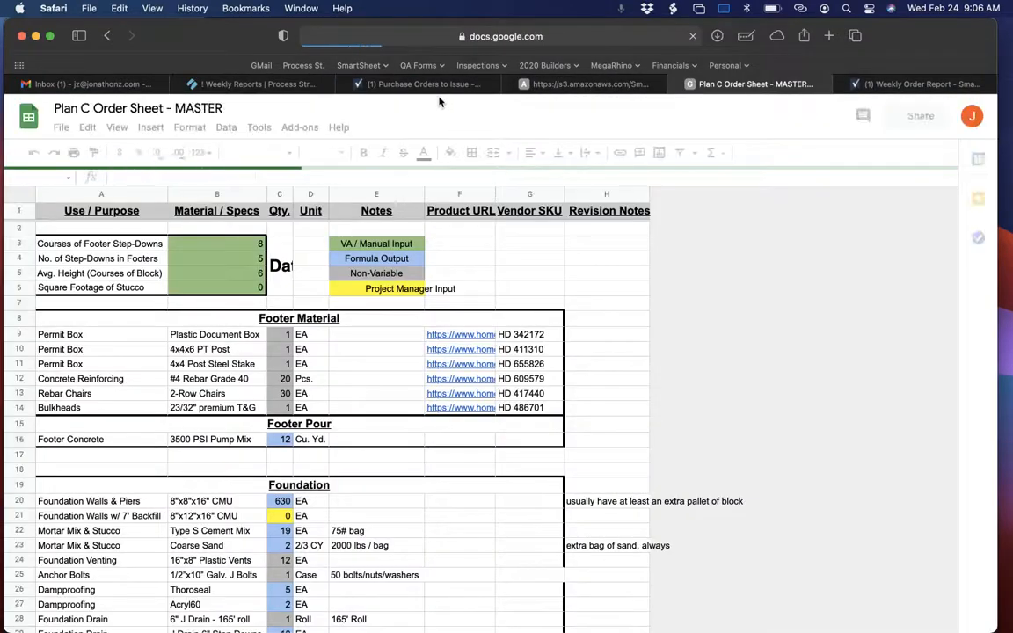
Return to the Weekly Reports template and highlight the instruction on finding the specific order tab and category.
left_click(405, 83)
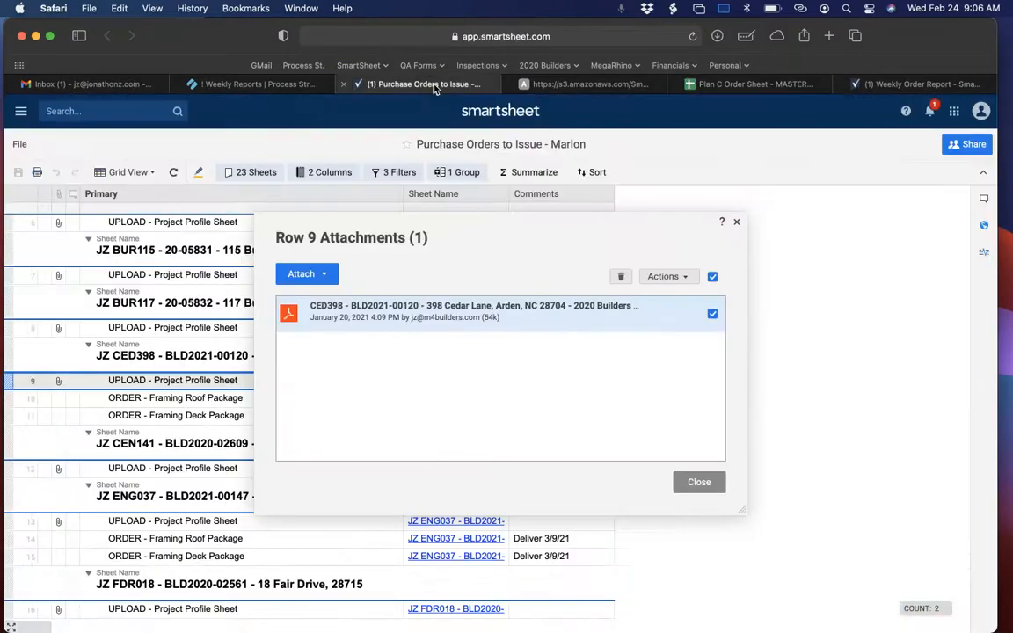
left_click(249, 88)
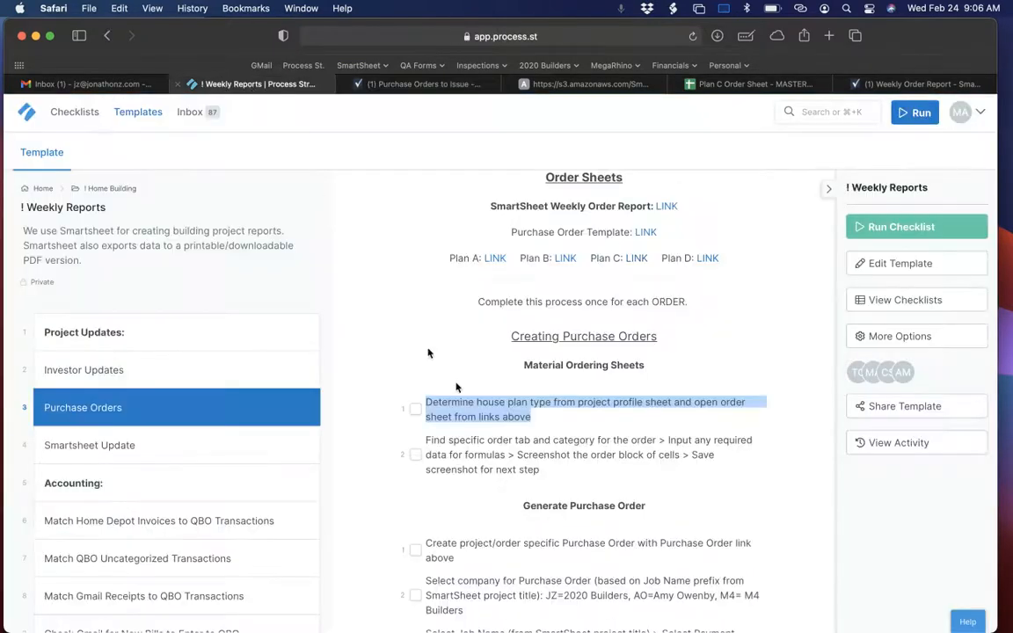
left_click(483, 434)
left_click_drag(427, 440, 656, 442)
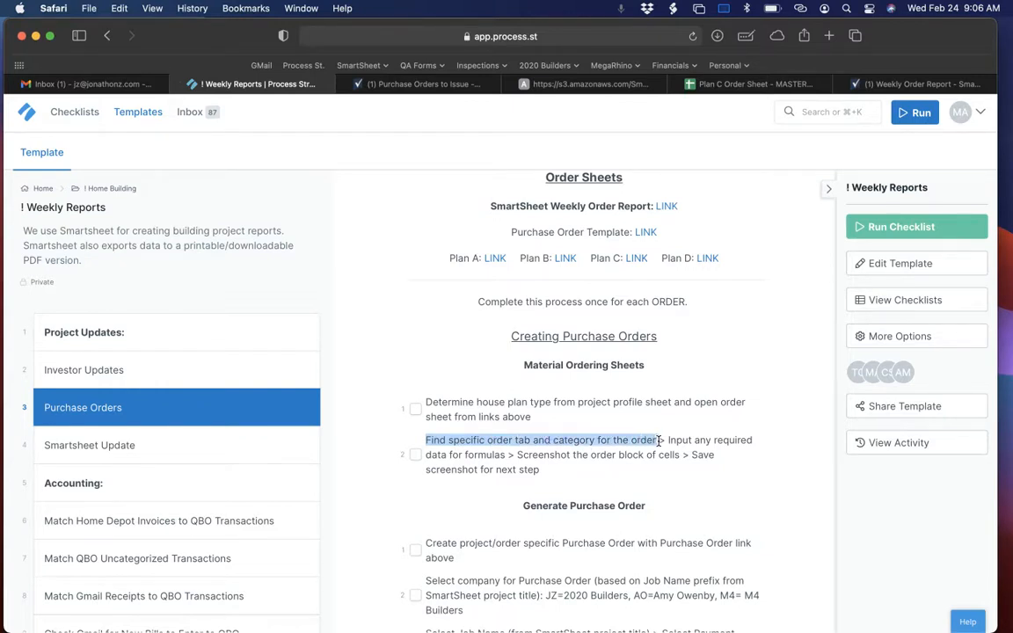
Close the attachments list in the purchase orders report and check the Framing Roof Package order name for CED398.
left_click(422, 84)
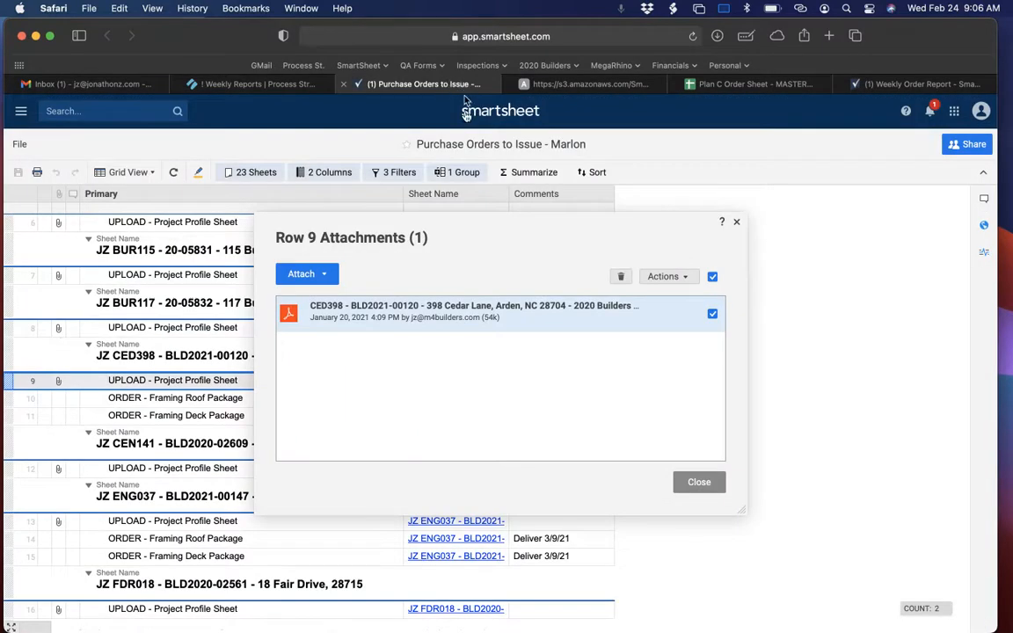
left_click(736, 221)
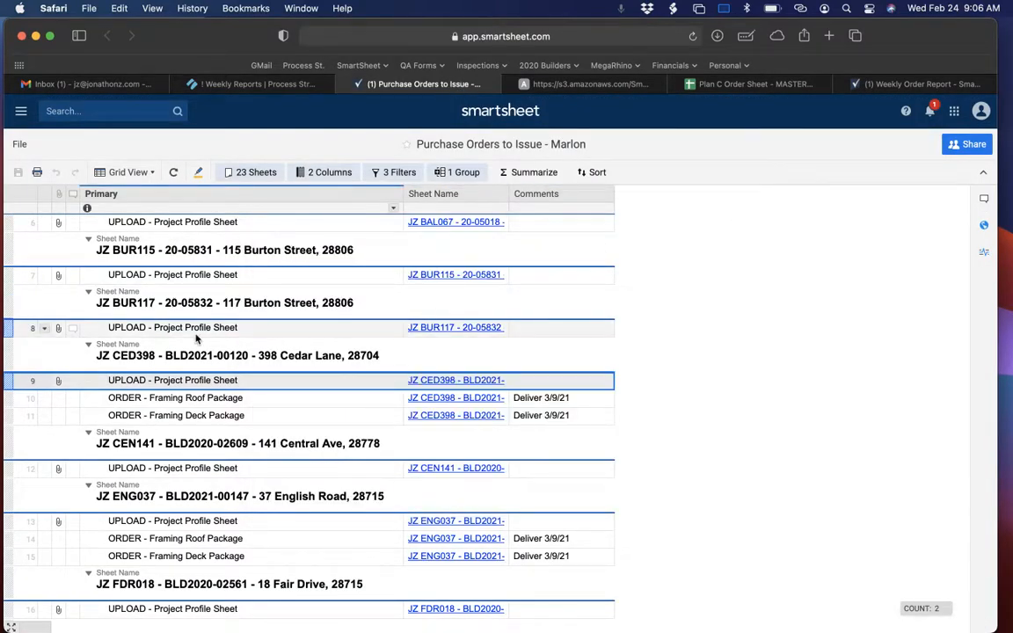
left_click(185, 400)
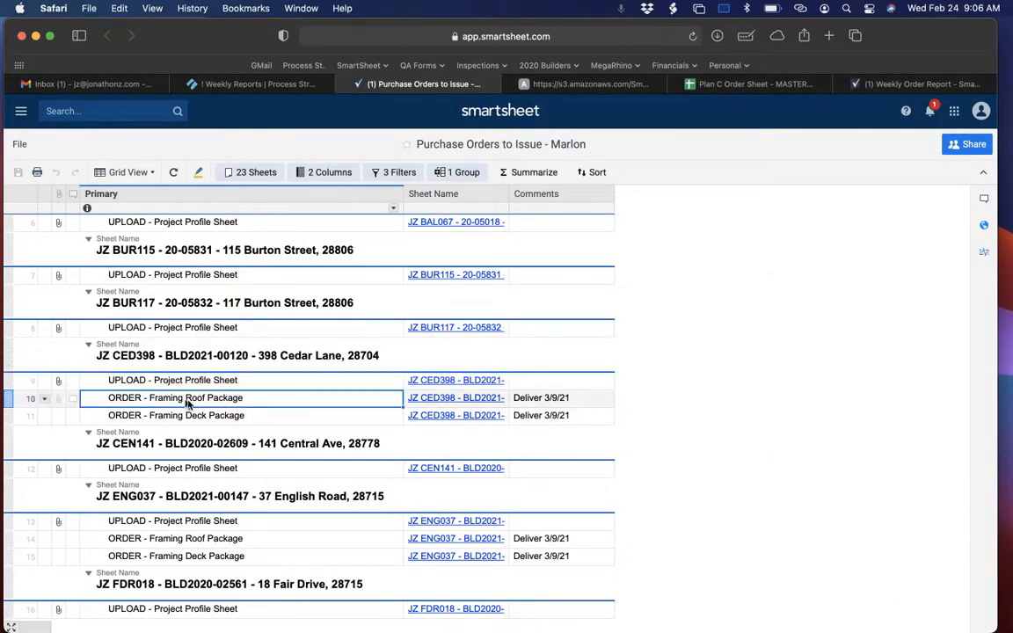
left_click(158, 400)
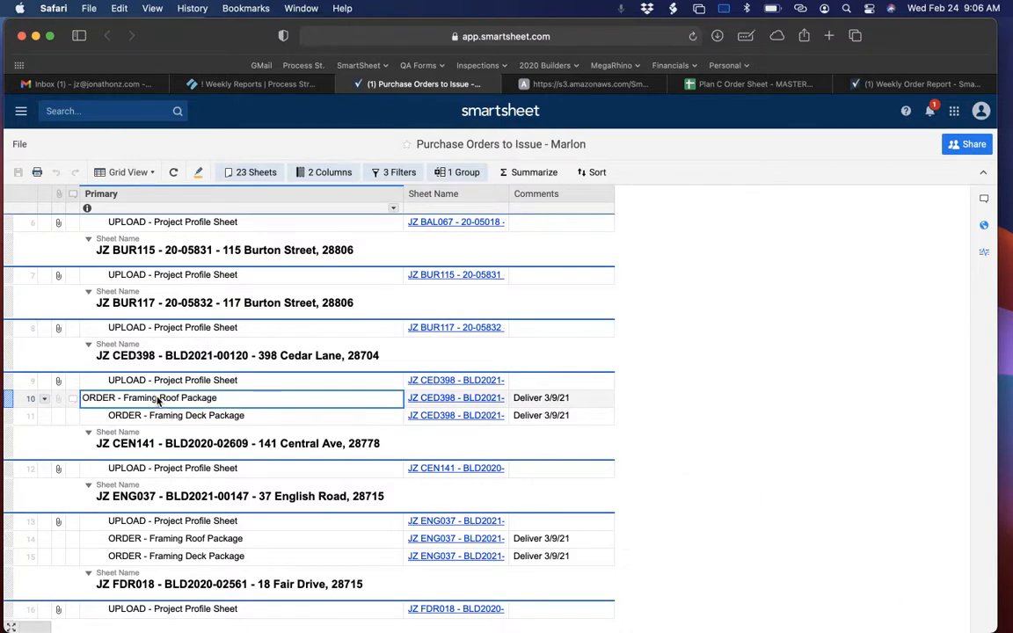
left_click_drag(124, 397, 182, 397)
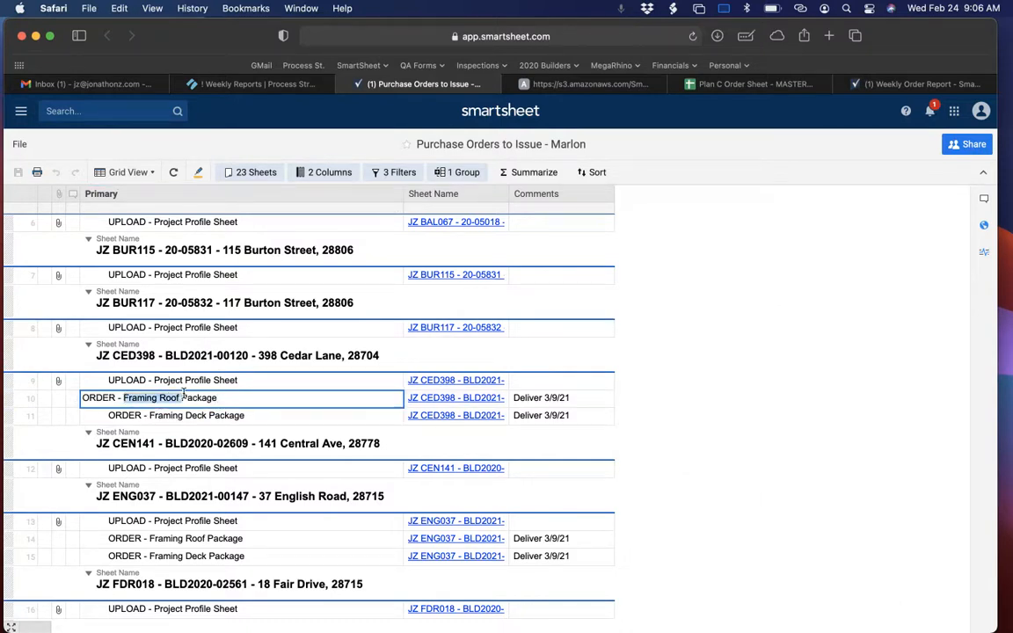
key("Escape")
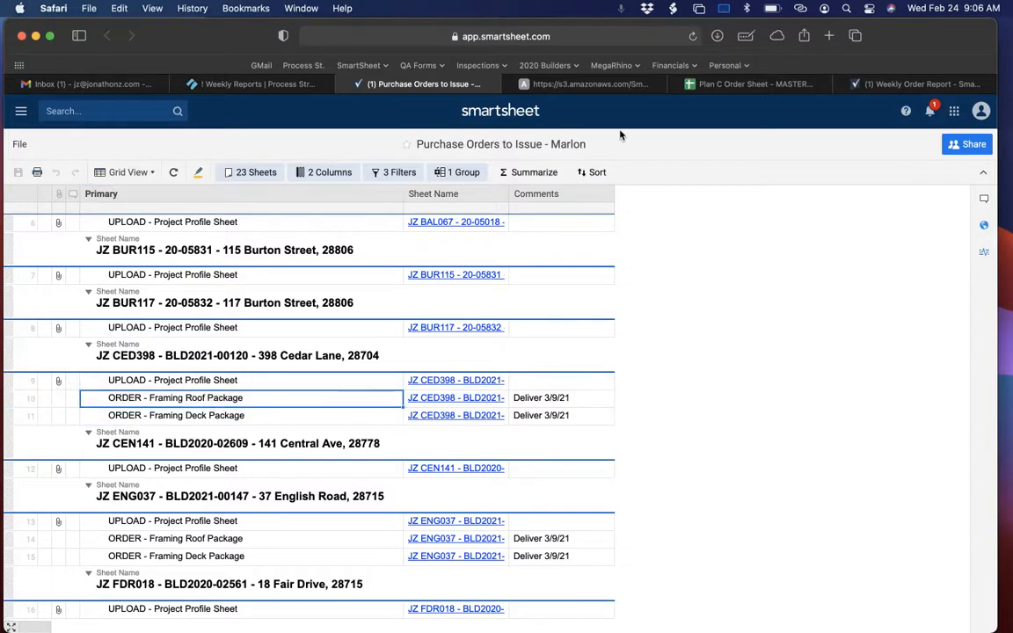
Open the Framing / Decks / Doors / Windows sheet of the Plan C Order Sheet and locate the Framing Material - Roof block.
left_click(736, 84)
scroll(395, 467, "down", 3)
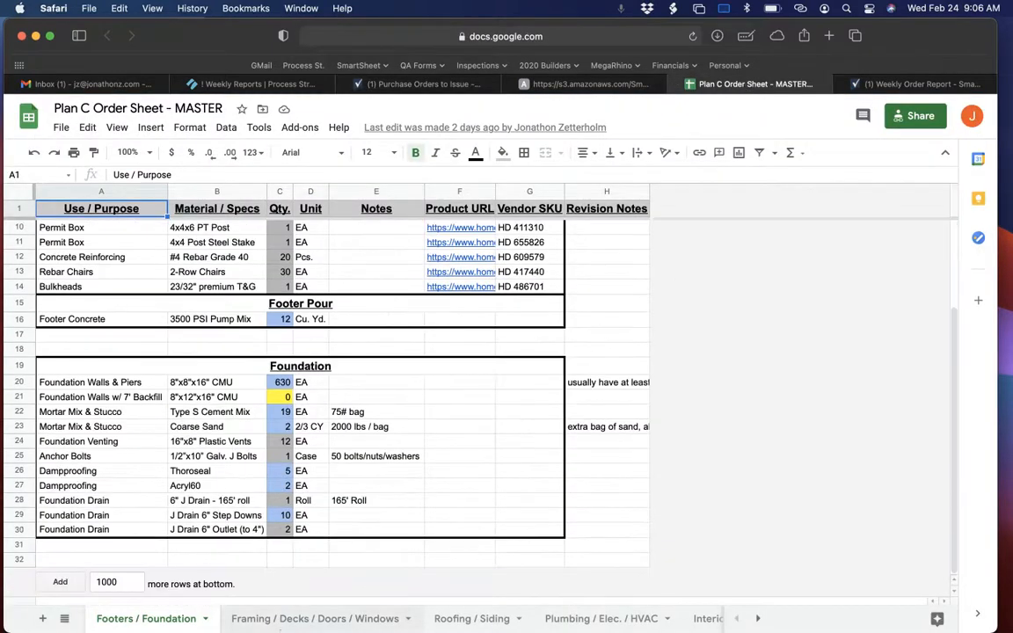
left_click(269, 616)
scroll(304, 434, "down", 5)
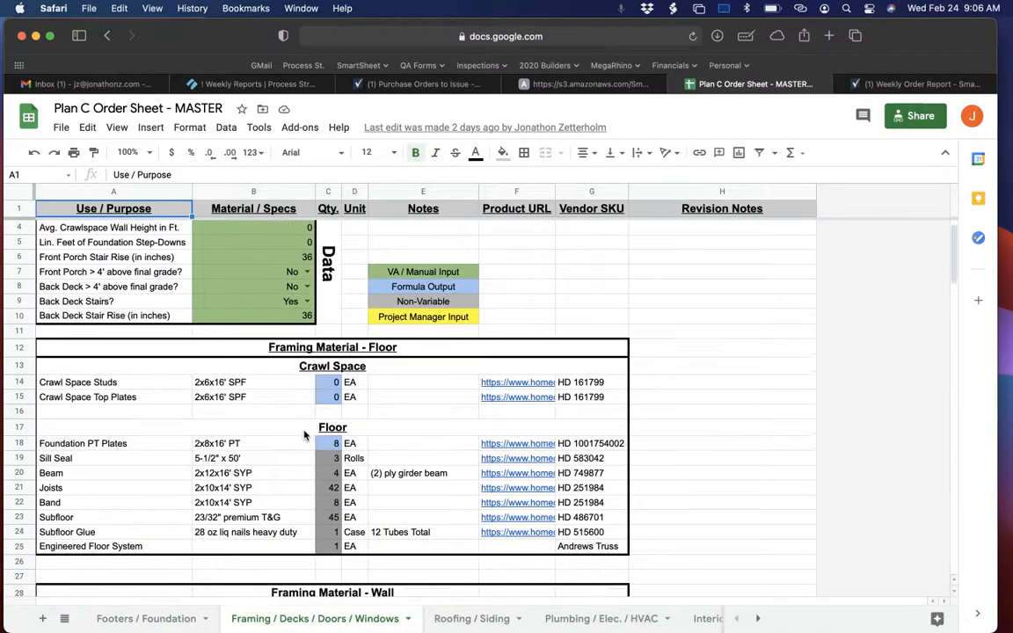
scroll(308, 396, "up", 2)
left_click(376, 260)
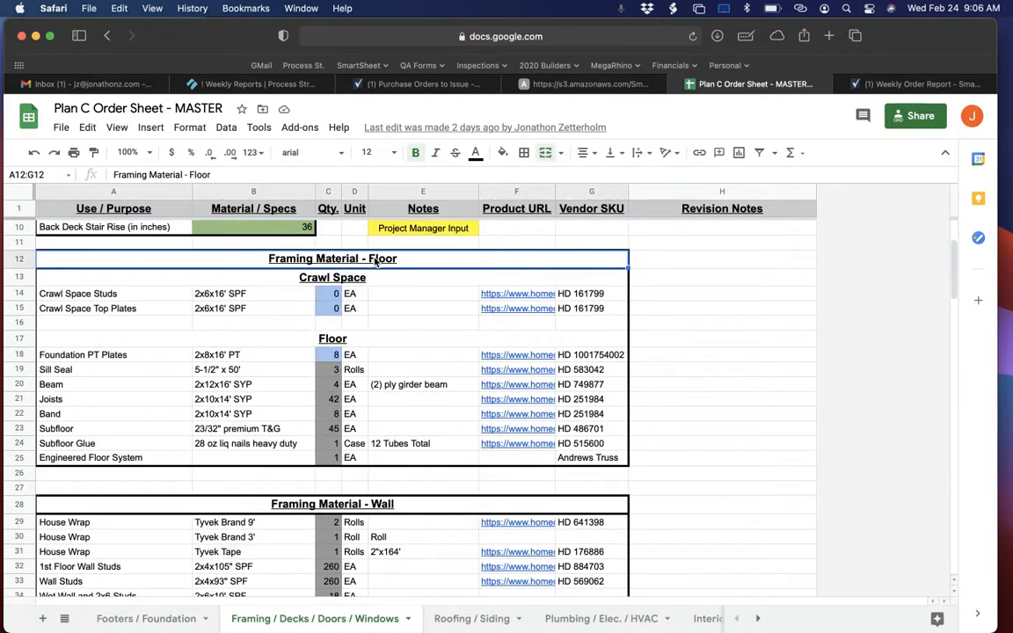
left_click(352, 523)
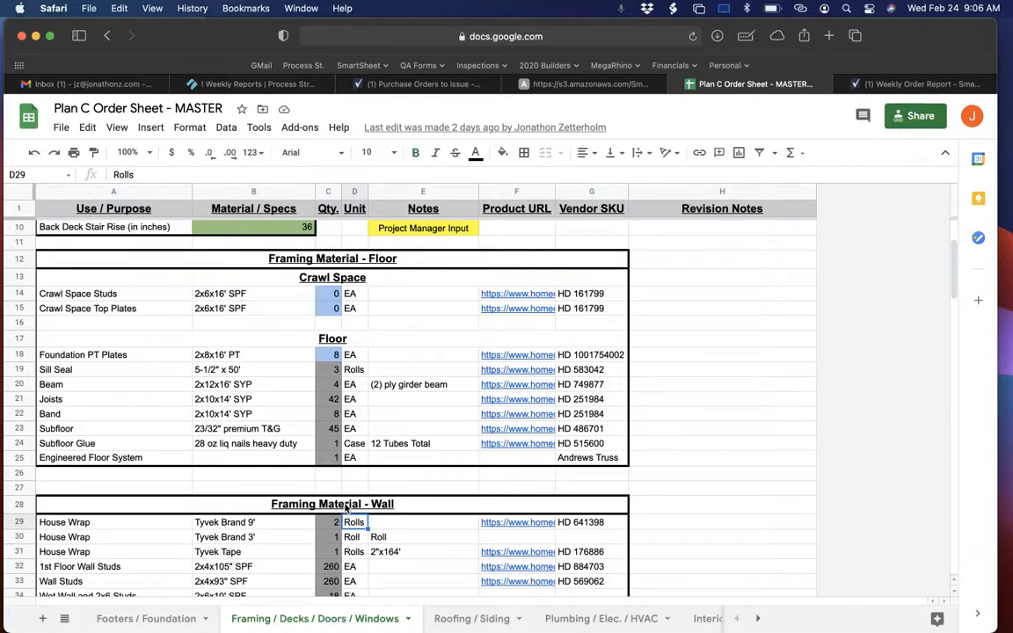
left_click(343, 506)
scroll(351, 457, "down", 10)
left_click(368, 401)
scroll(335, 418, "down", 3)
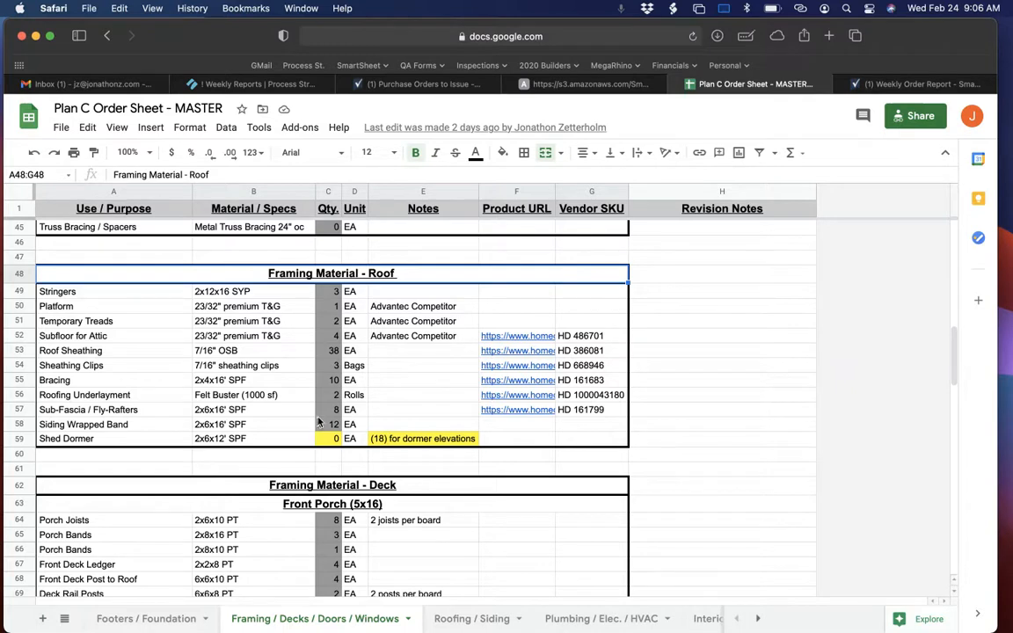
Review the quantity cells of the Framing Material - Roof block for any required input.
left_click(666, 366)
left_click_drag(414, 276, 448, 264)
left_click_drag(333, 296, 334, 439)
Examine the formula-driven quantities in the wall and floor sections and the green manual-input data cells that feed them.
scroll(334, 439, "up", 10)
scroll(335, 439, "down", 2)
left_click(330, 513)
scroll(333, 395, "up", 5)
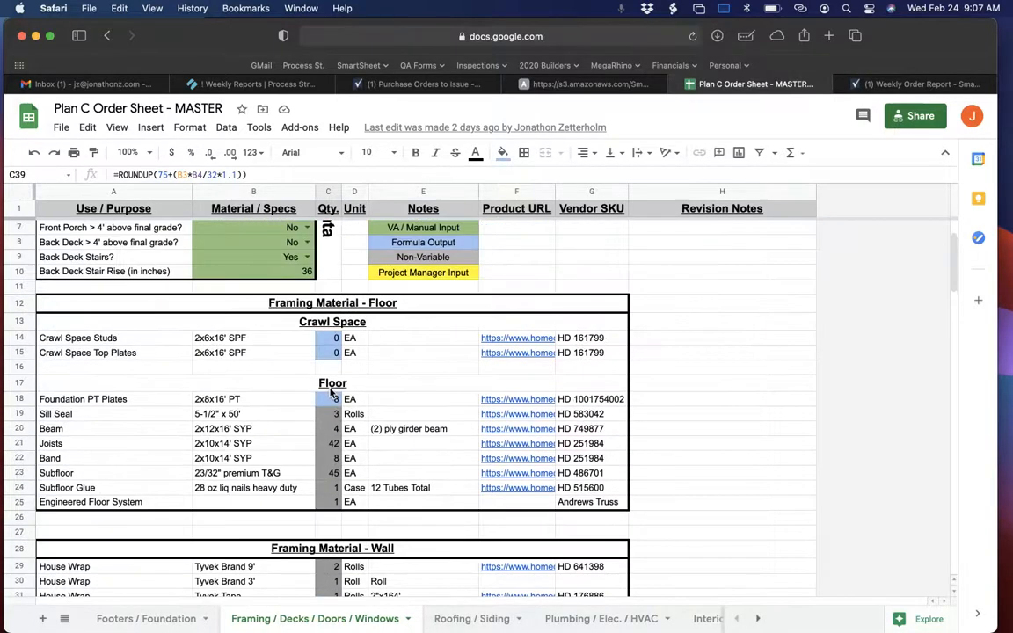
left_click(333, 412)
left_click(333, 399)
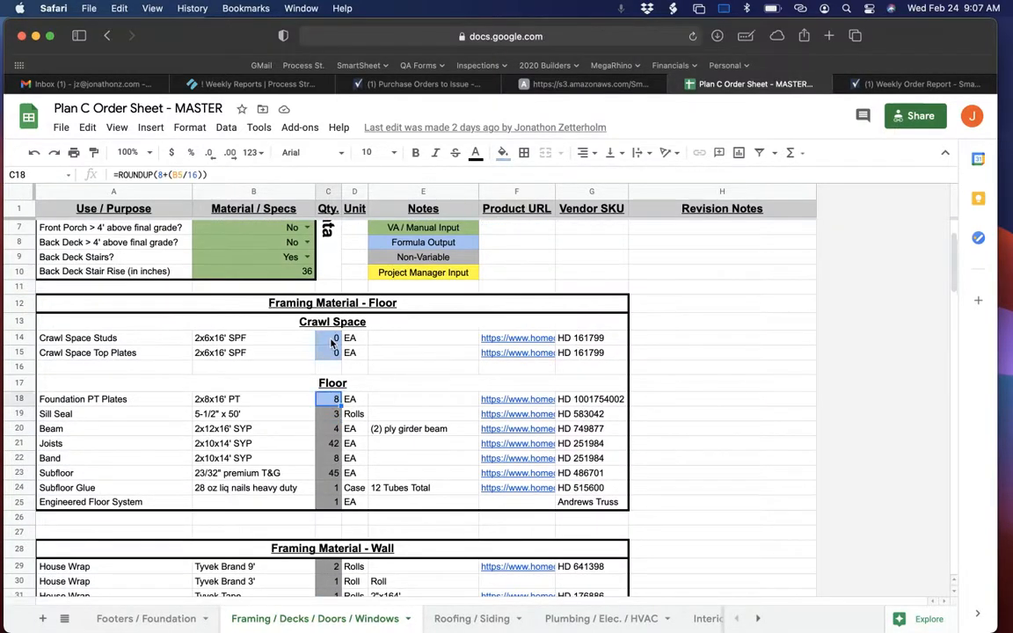
left_click_drag(333, 337, 333, 352)
scroll(332, 355, "up", 2)
left_click_drag(231, 243, 154, 348)
left_click(267, 260)
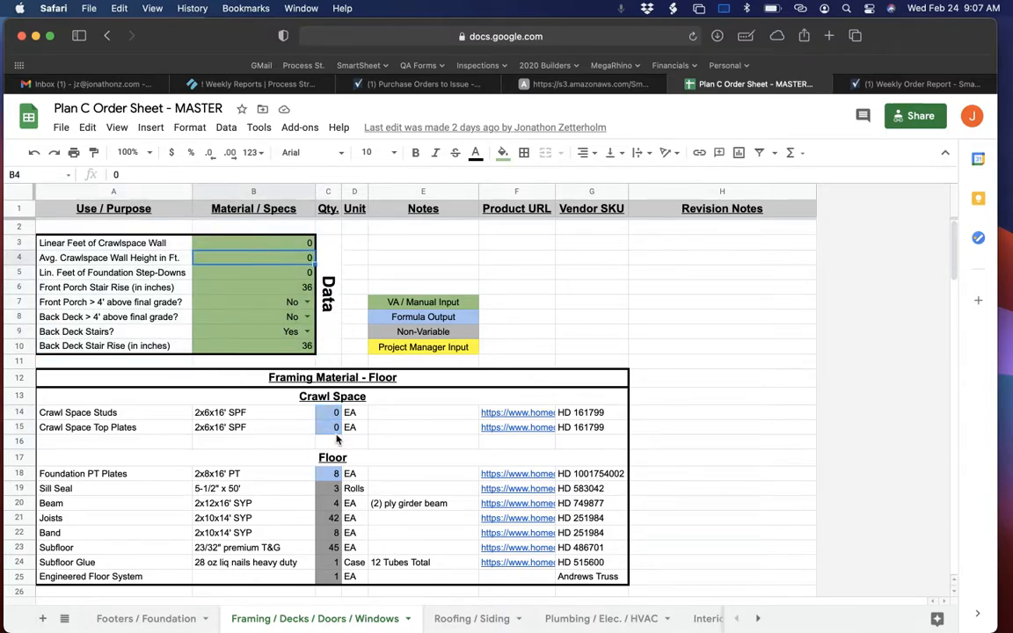
Highlight the roof quantities C49:C59 and the entire Framing Material - Roof block A48:G59 that the screenshot must cover.
scroll(336, 440, "down", 5)
scroll(337, 439, "down", 10)
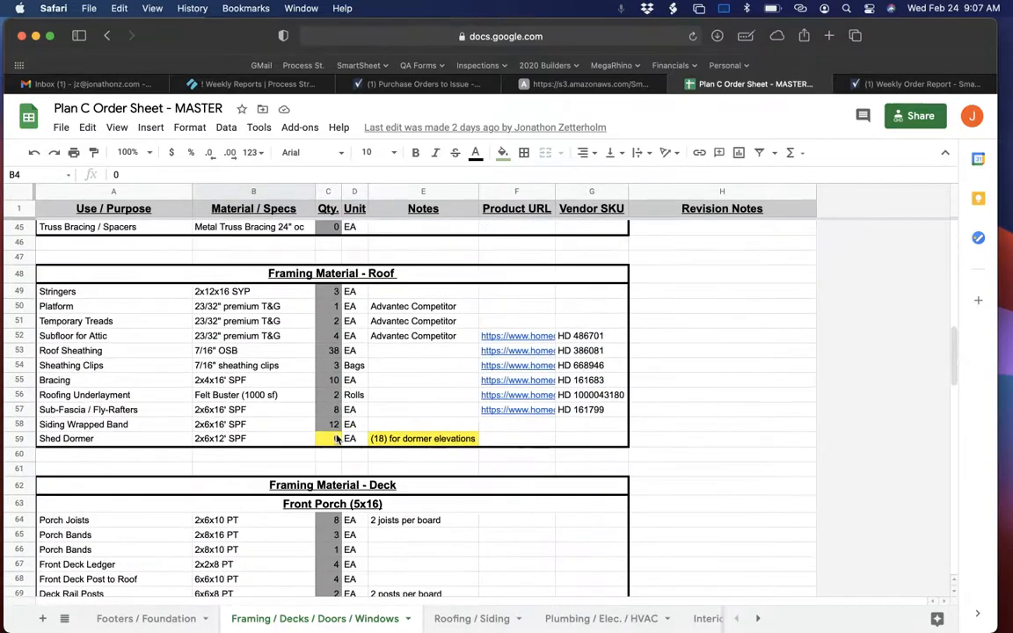
left_click(332, 290)
left_click_drag(332, 290, 334, 434)
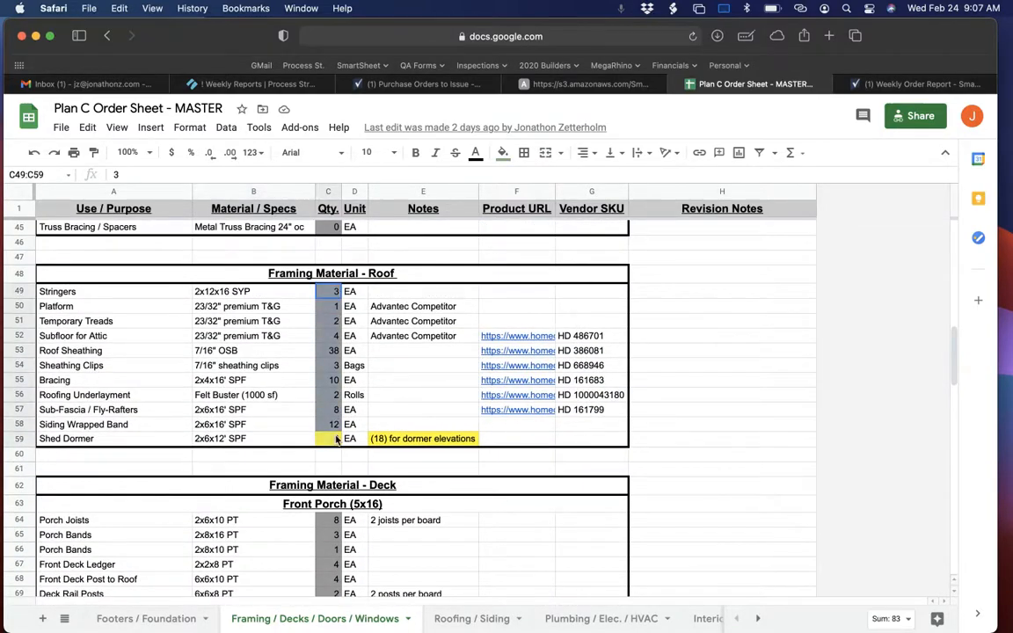
left_click(421, 278)
left_click_drag(419, 278, 459, 441)
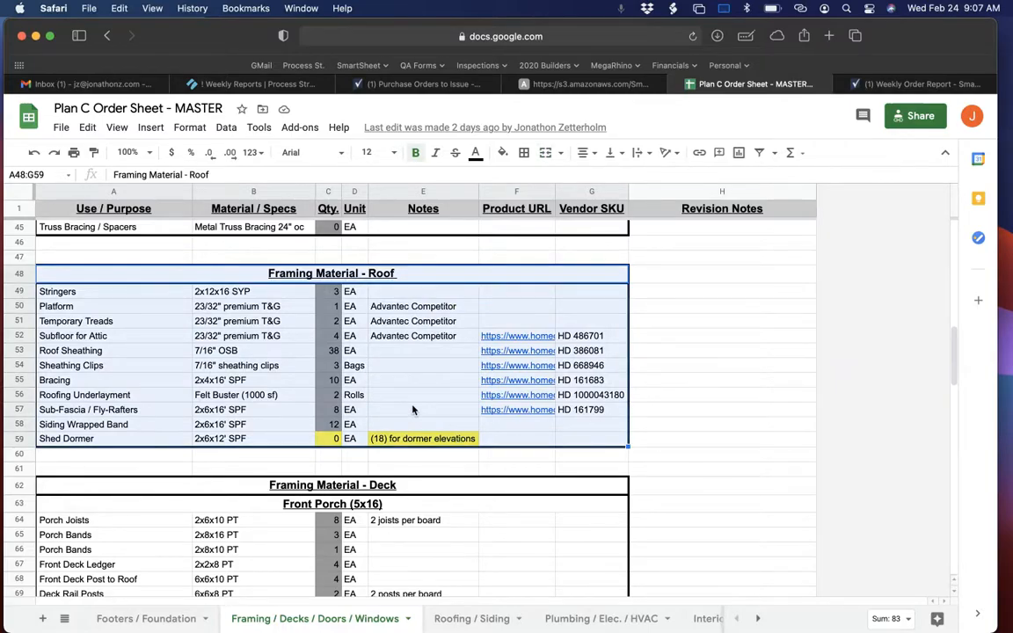
Set the spreadsheet zoom to 150% and bring the whole Framing Material - Roof block into view.
scroll(364, 412, "up", 3)
scroll(364, 411, "up", 1)
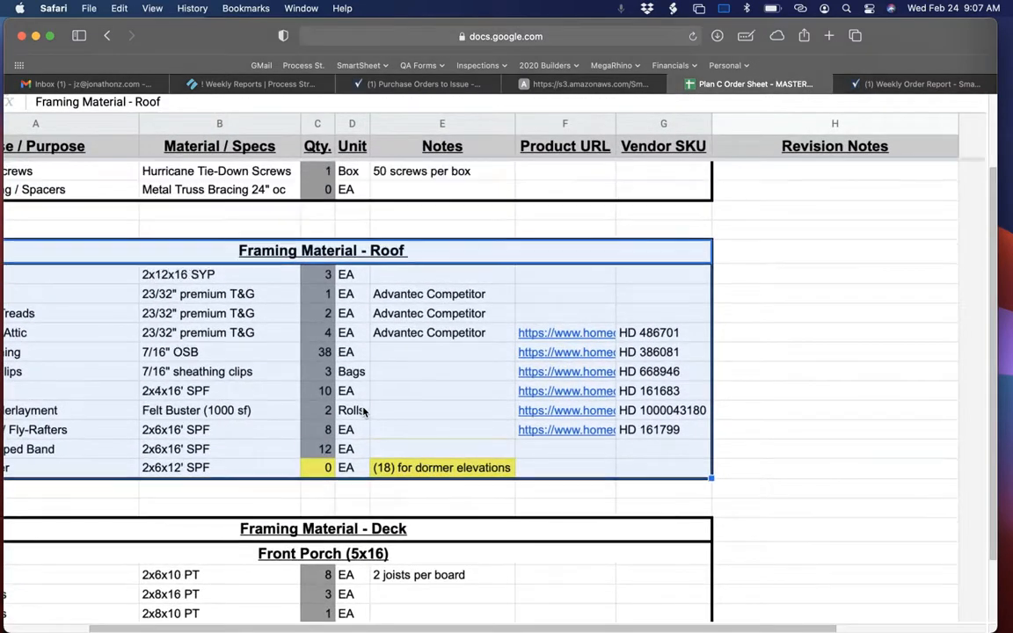
left_click(274, 449)
scroll(274, 449, "down", 3)
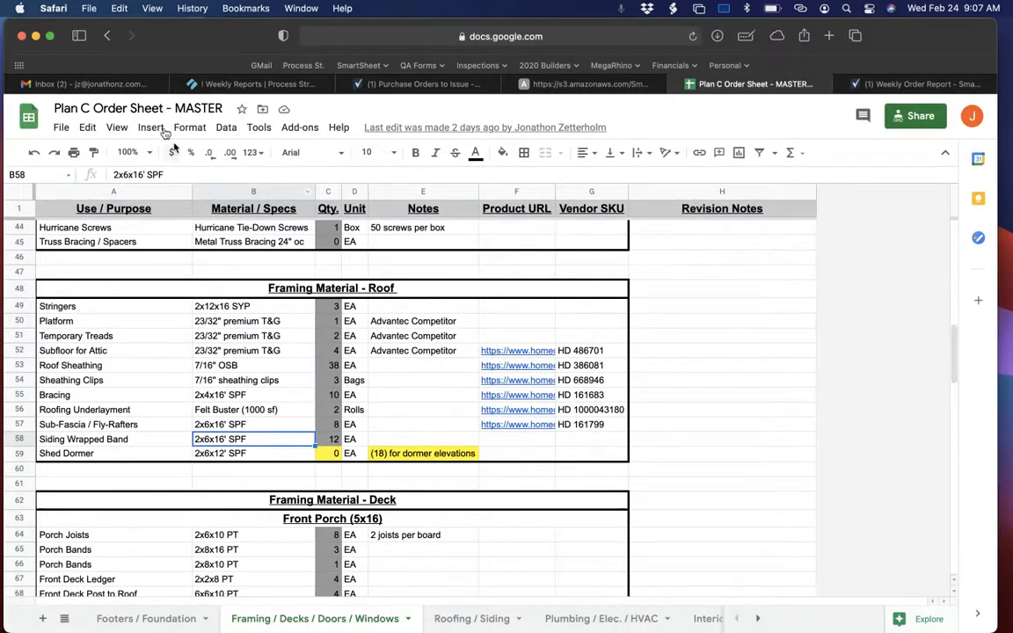
left_click(117, 127)
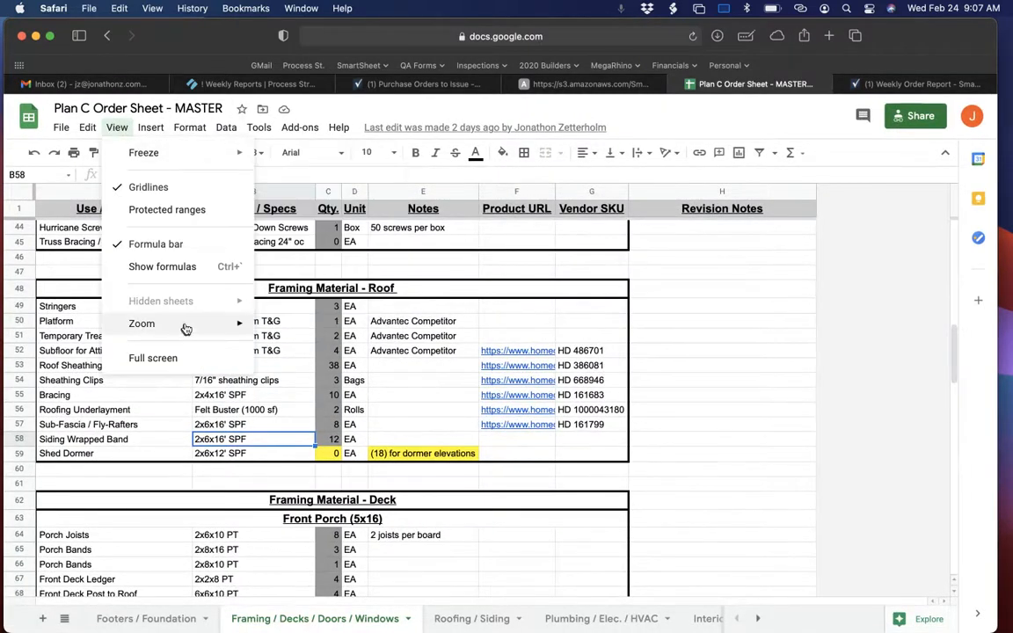
mouse_move(185, 325)
left_click(288, 436)
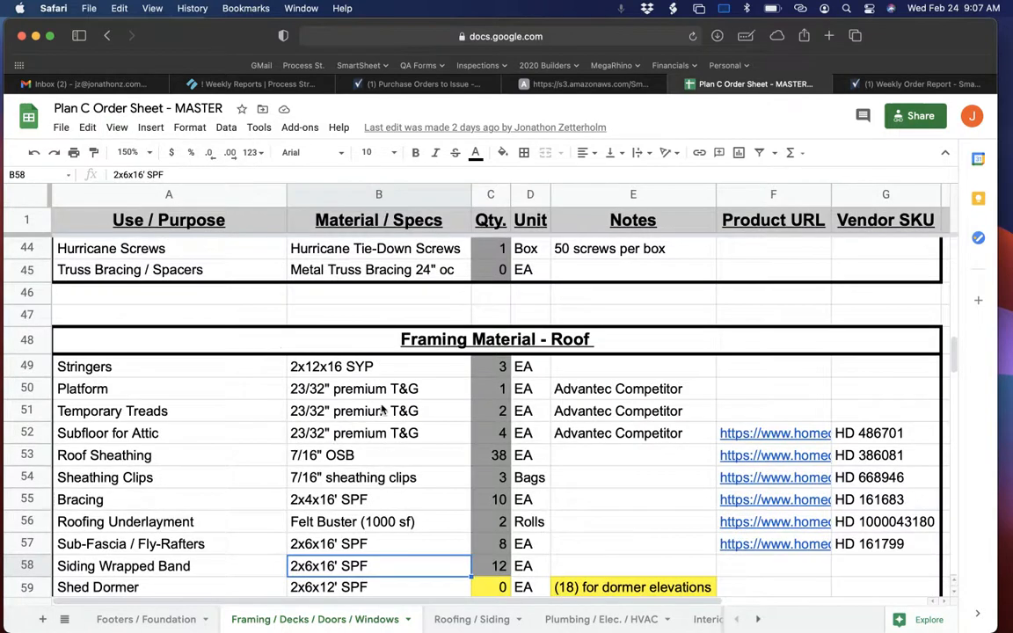
scroll(381, 408, "down", 3)
scroll(381, 409, "up", 1)
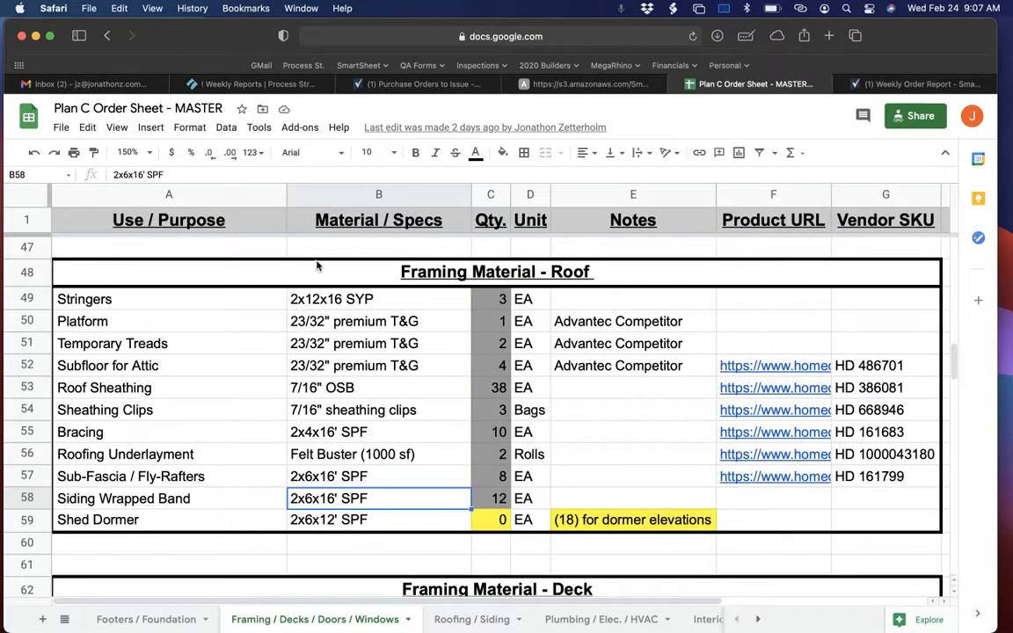
Take a screenshot of the column header row and the complete Framing Material - Roof block through the Shed Dormer row.
scroll(188, 227, "down", 1)
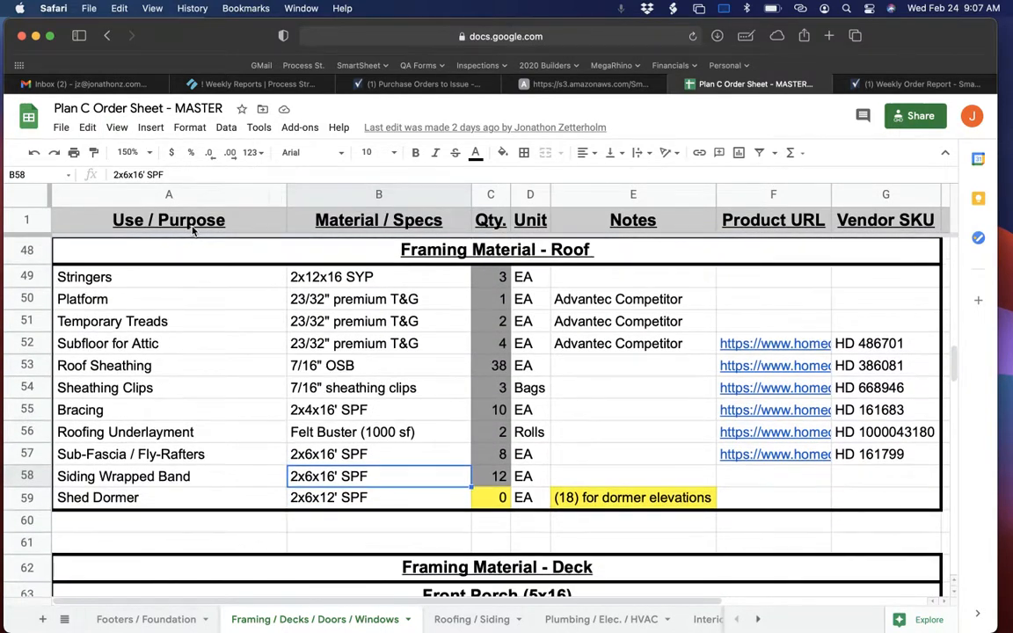
key("super+shift+4")
left_click_drag(51, 205, 944, 516)
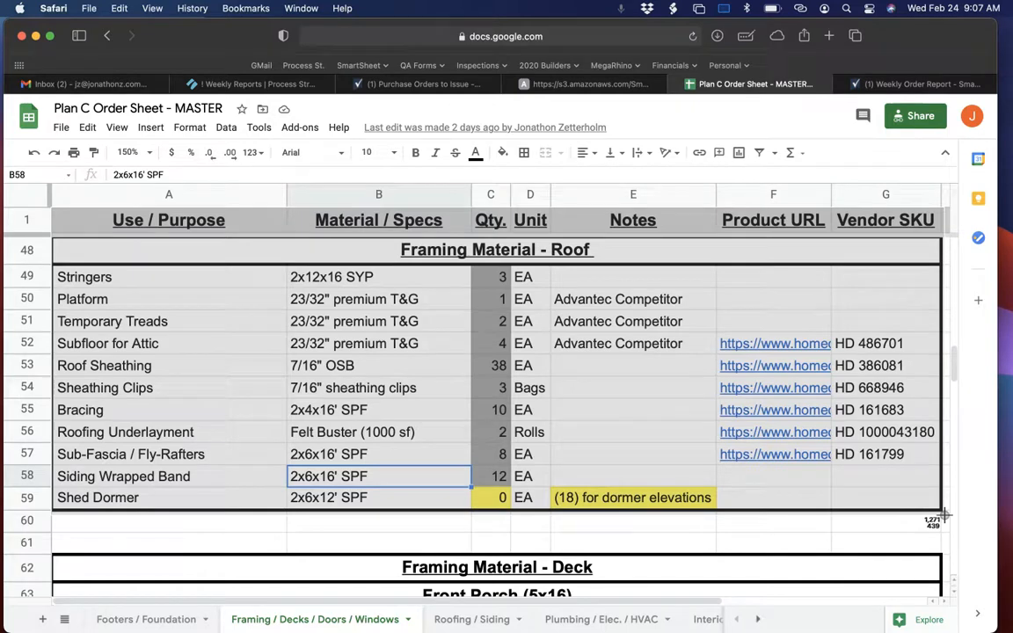
left_click_drag(943, 518, 944, 518)
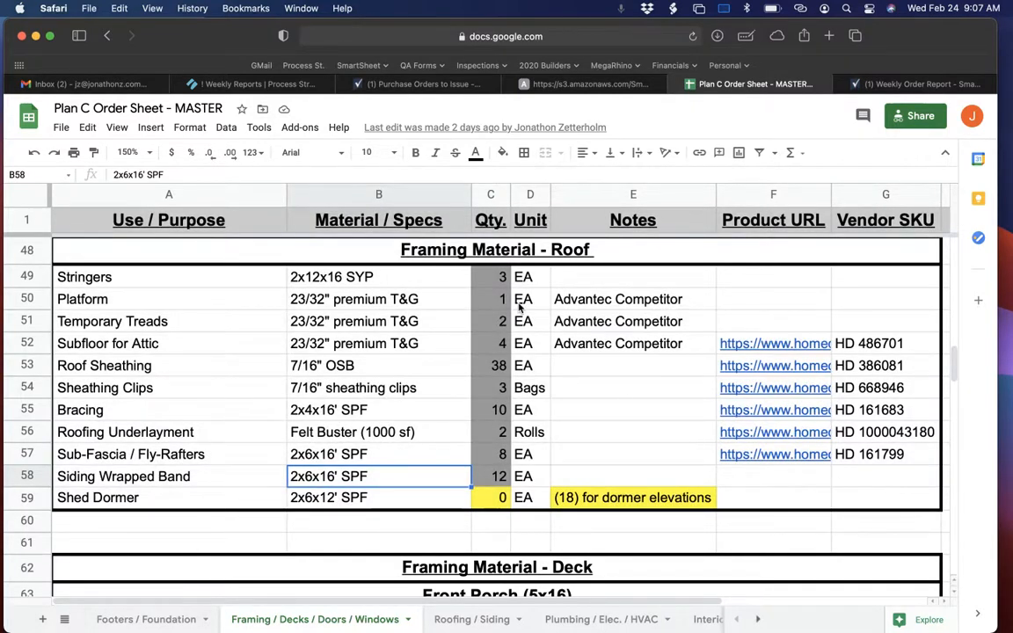
Review the Weekly Reports instructions on entering formula data, screenshotting the order block and saving the screenshot.
left_click(413, 84)
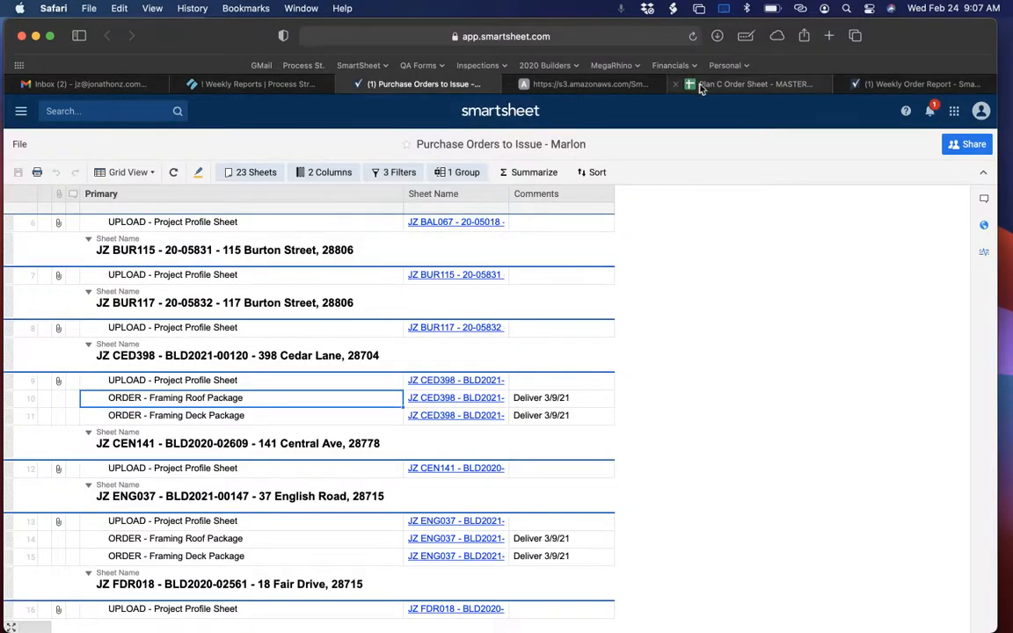
left_click(255, 84)
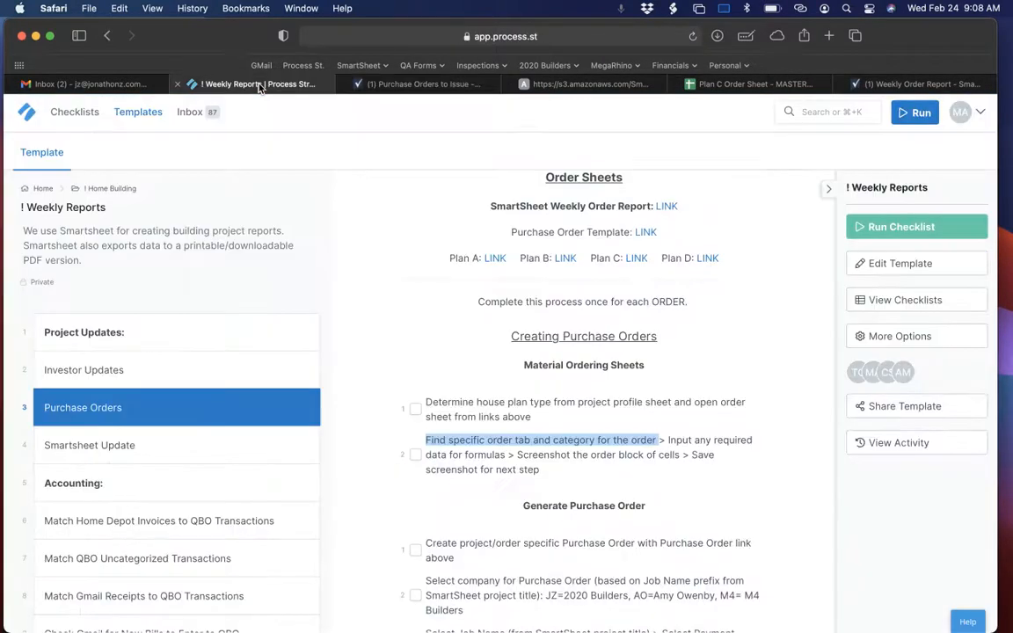
left_click_drag(669, 440, 503, 455)
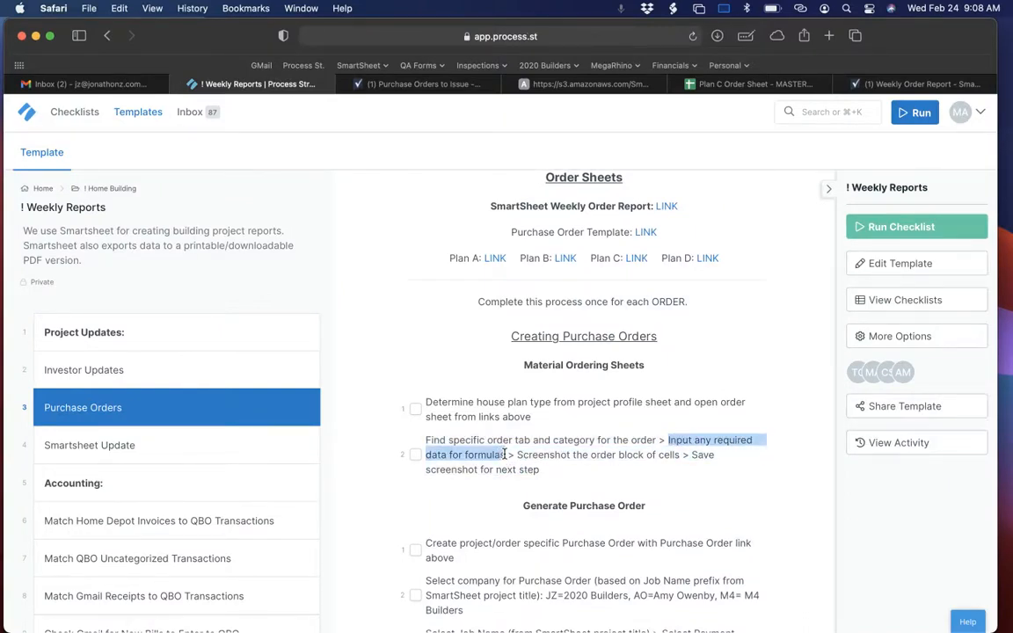
left_click_drag(516, 455, 669, 454)
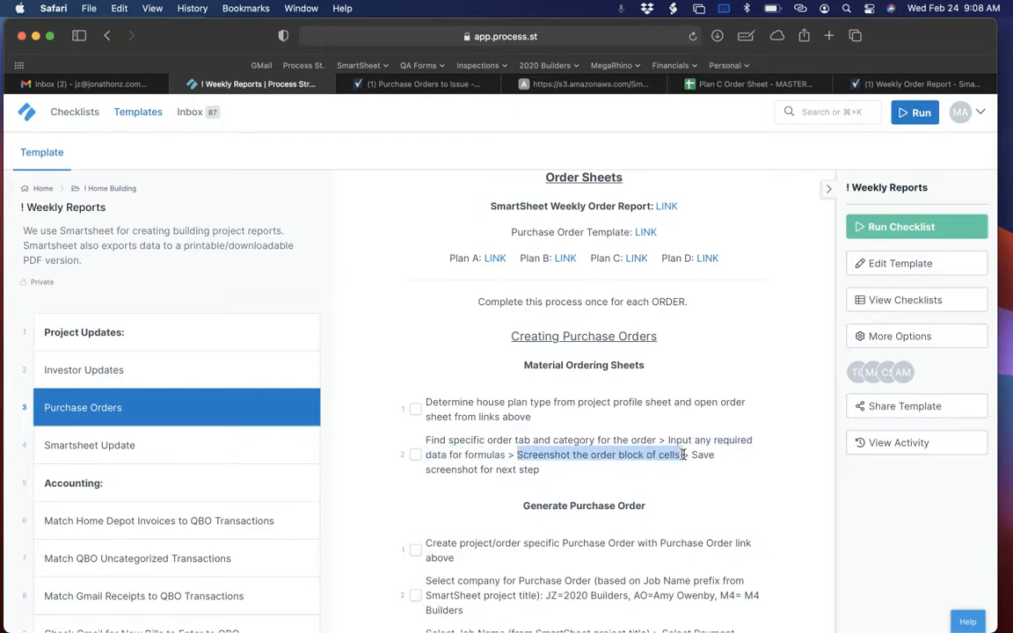
left_click_drag(692, 454, 708, 466)
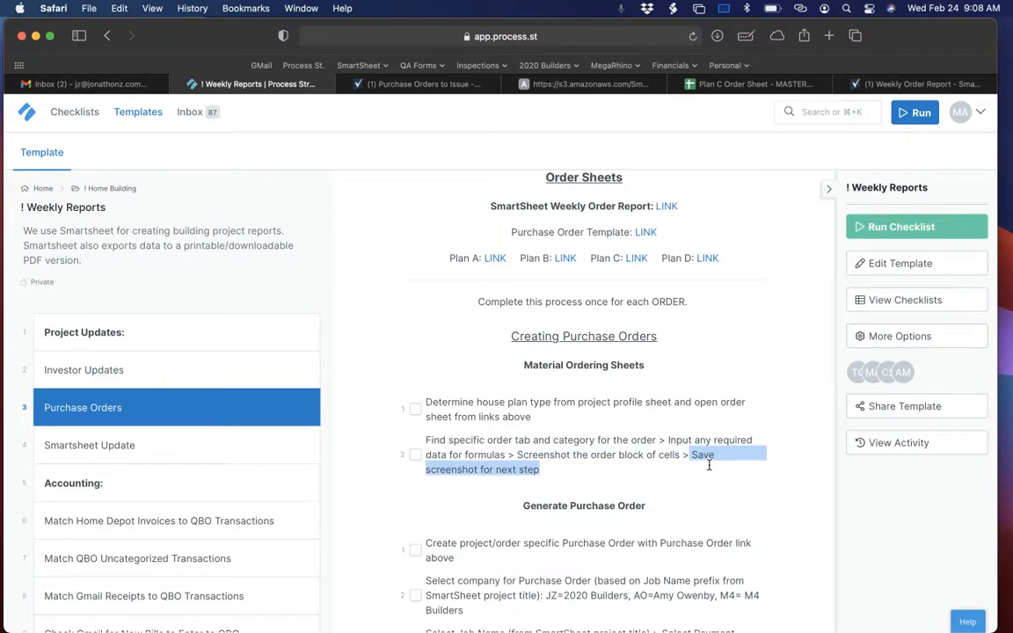
Read the first Generate Purchase Order instruction and open the linked Purchase Order Template.
scroll(709, 466, "down", 5)
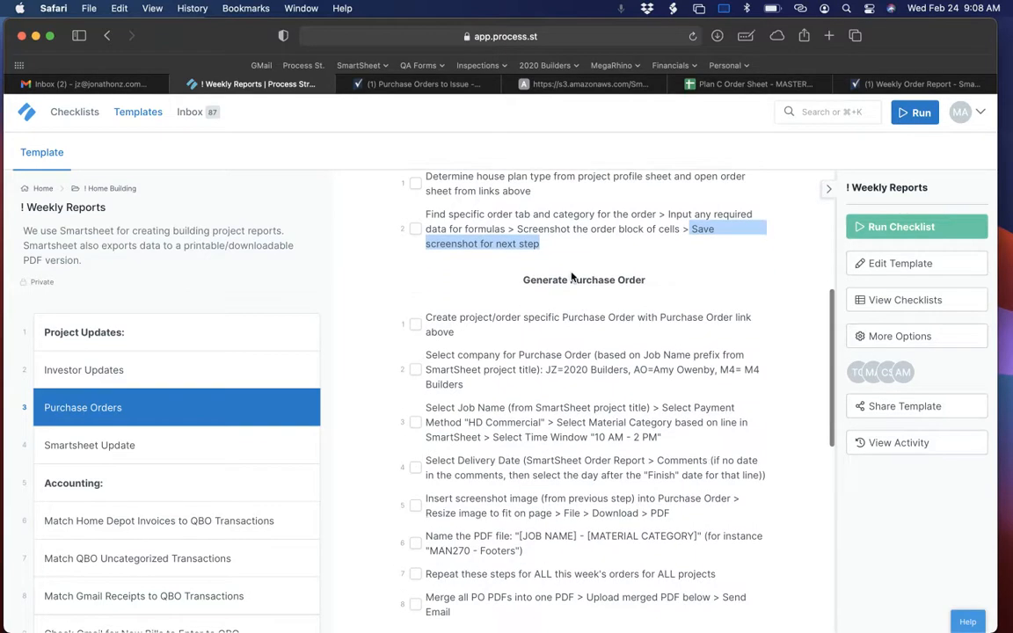
left_click_drag(427, 317, 479, 329)
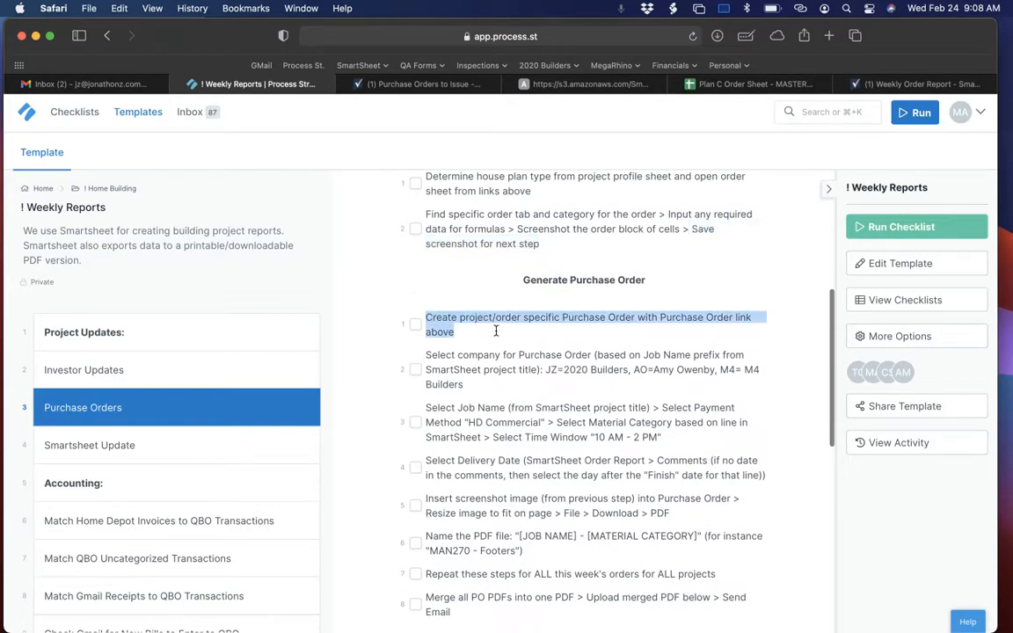
scroll(528, 332, "up", 1)
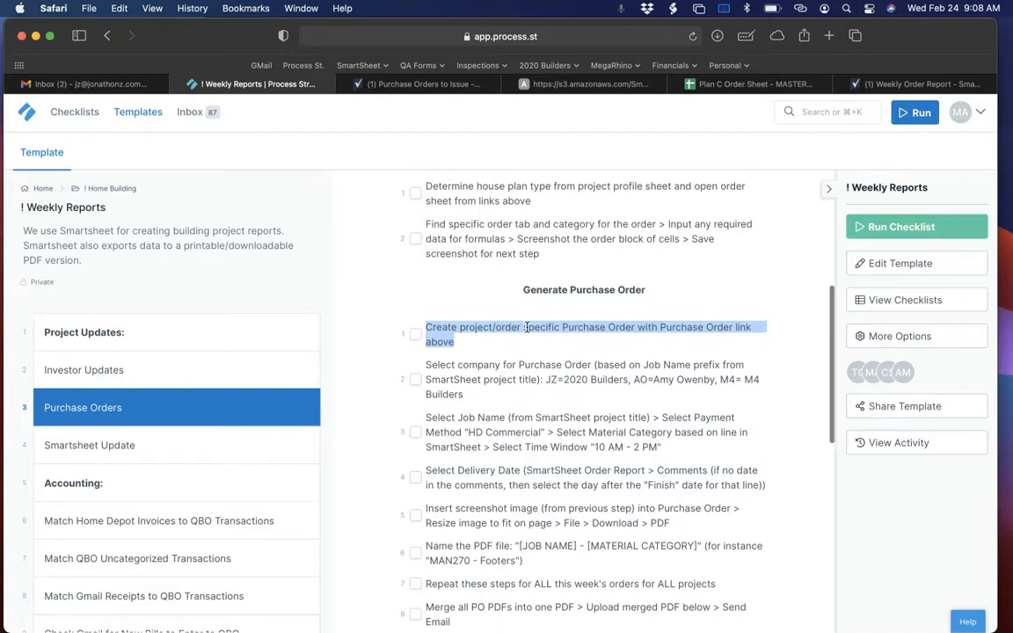
scroll(528, 329, "up", 6)
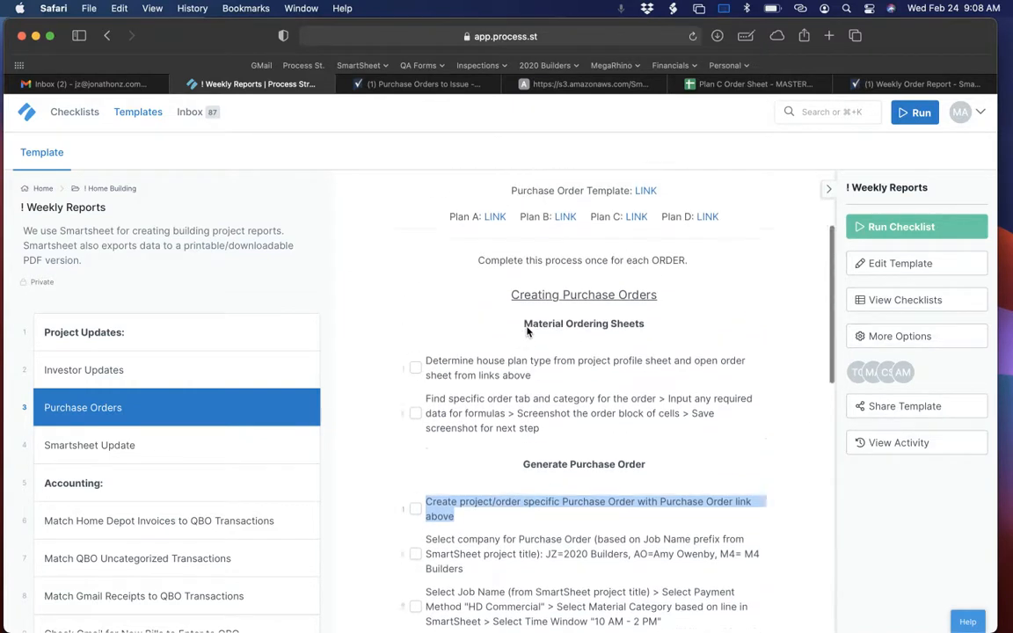
left_click_drag(516, 280, 648, 291)
left_click(648, 283)
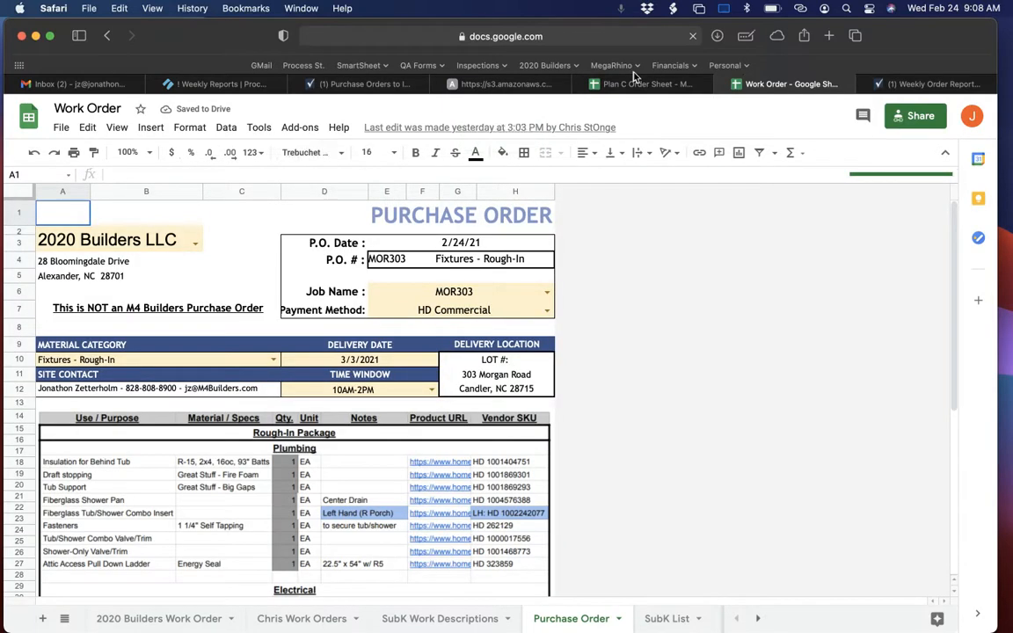
Delete the old Rough-In Package image from the Purchase Order sheet.
scroll(413, 348, "down", 3)
scroll(413, 348, "up", 3)
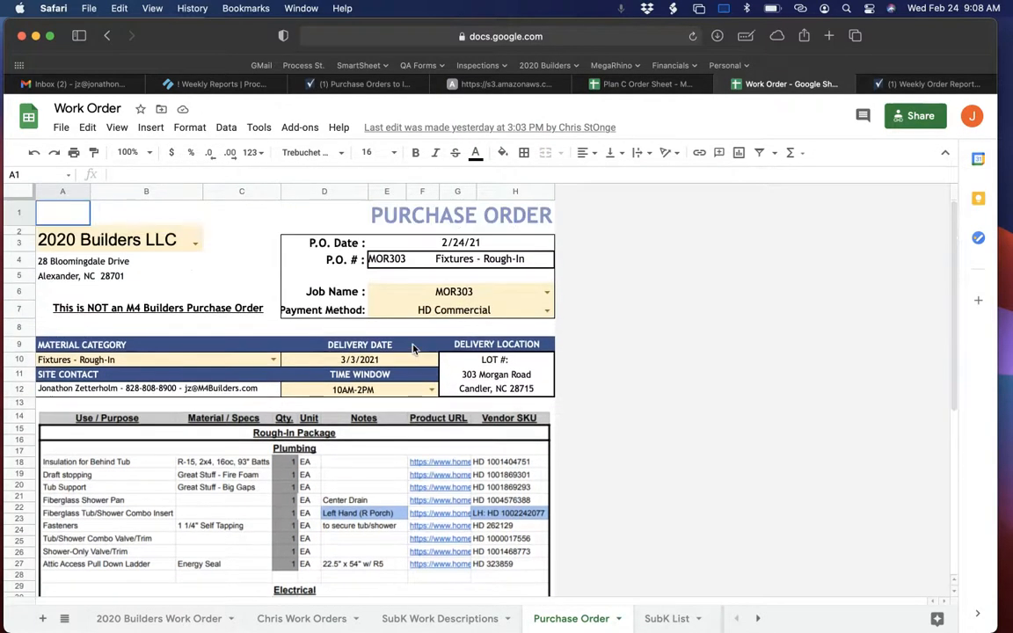
left_click(337, 498)
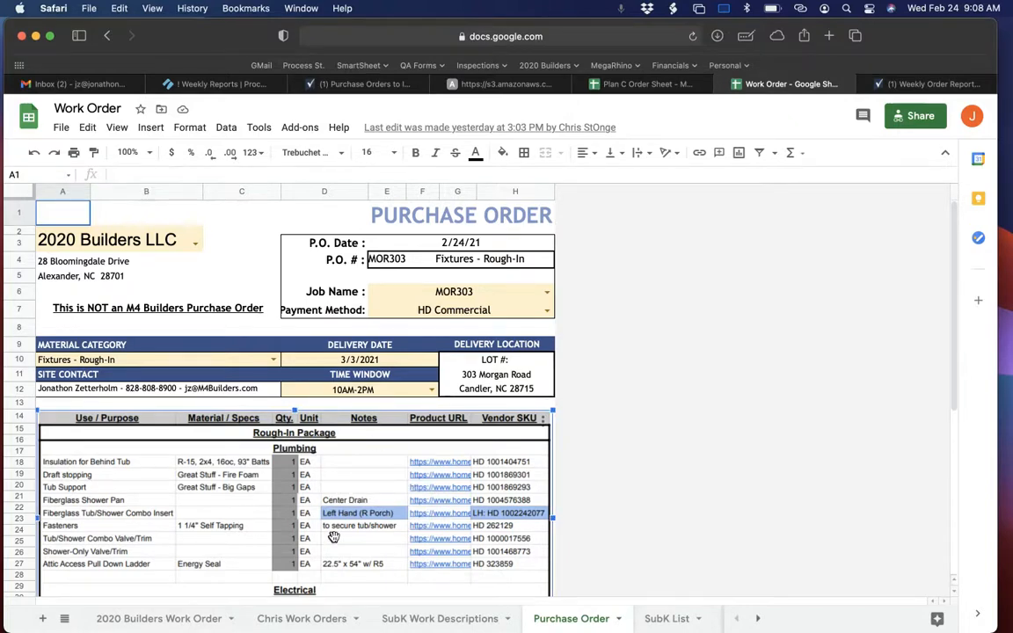
key("Delete")
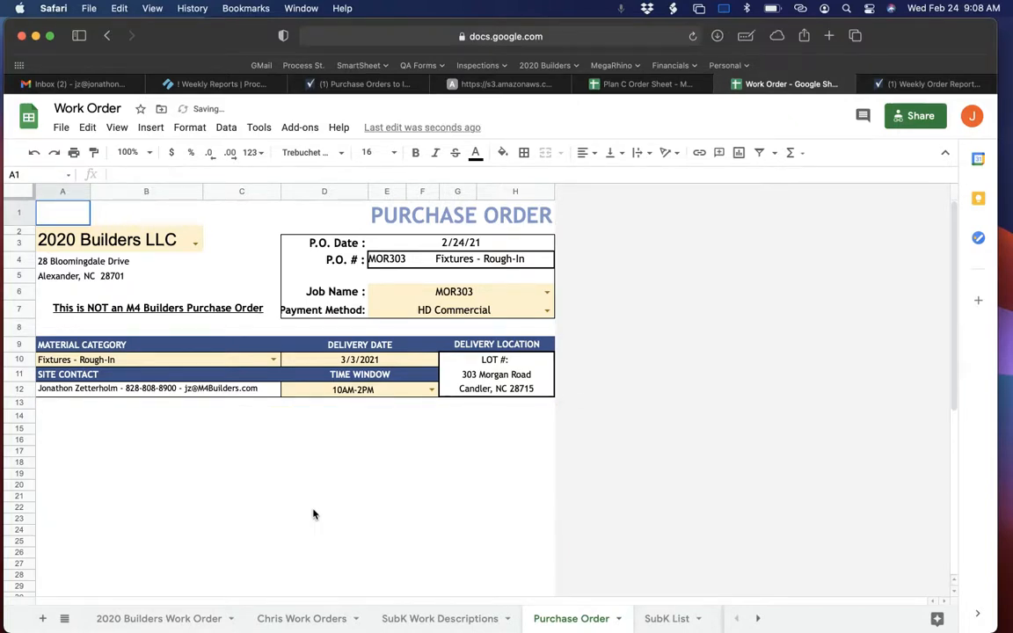
Check the company selection rule in the Weekly Reports instructions against the prefix of the CED398 project title in Smartsheet.
left_click(231, 85)
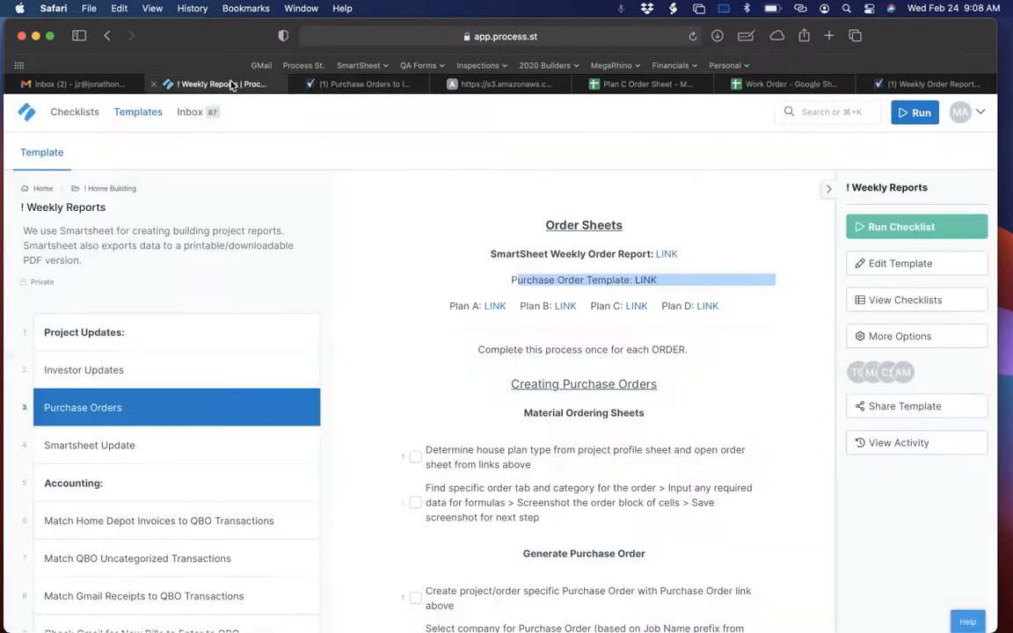
left_click(339, 84)
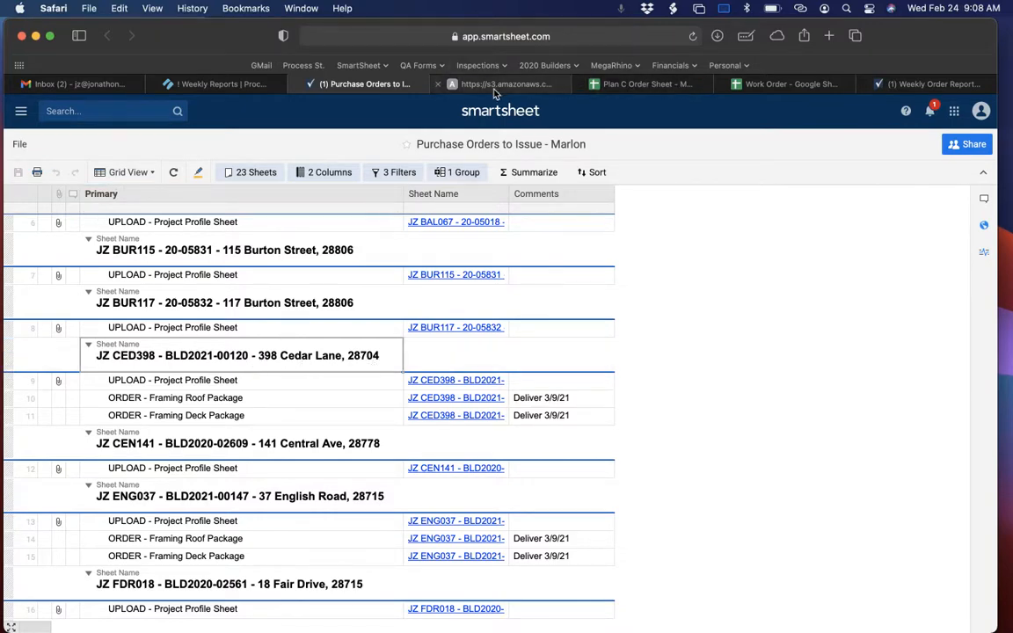
left_click(216, 84)
scroll(563, 518, "down", 5)
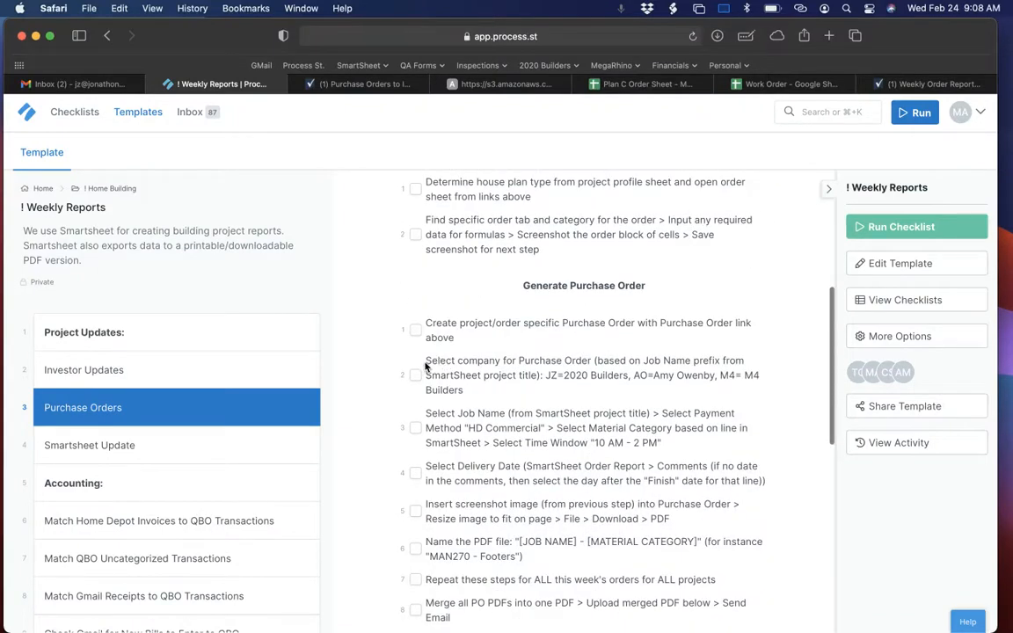
left_click_drag(426, 362, 754, 370)
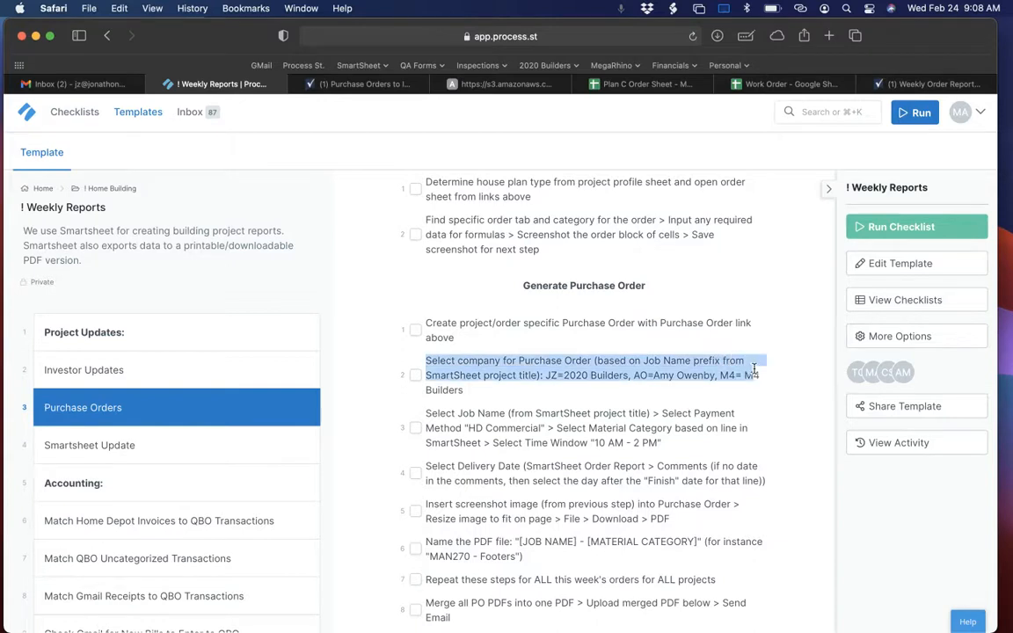
left_click(554, 375)
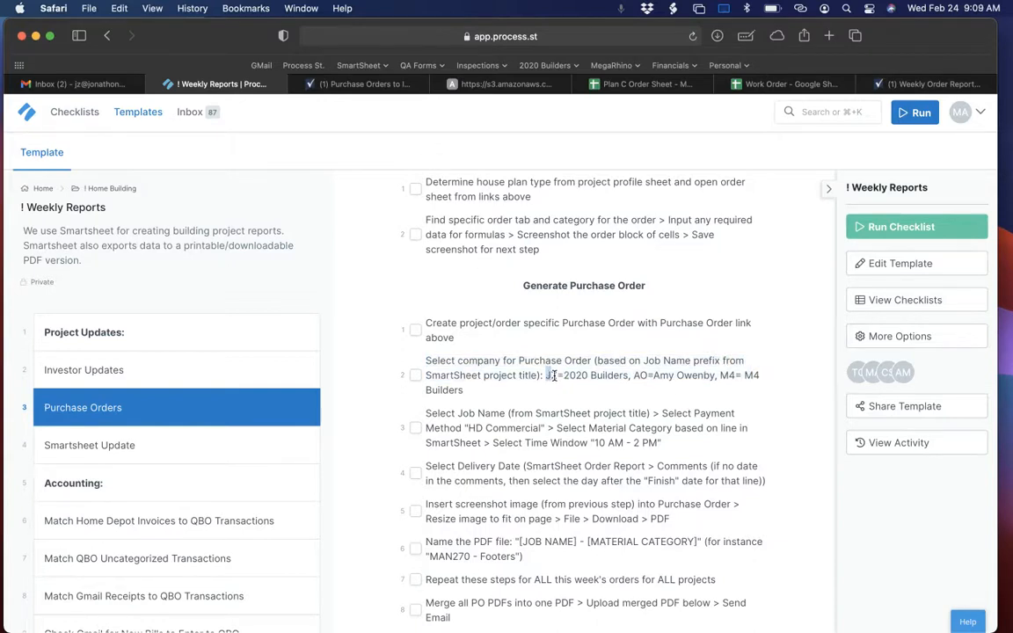
left_click(360, 84)
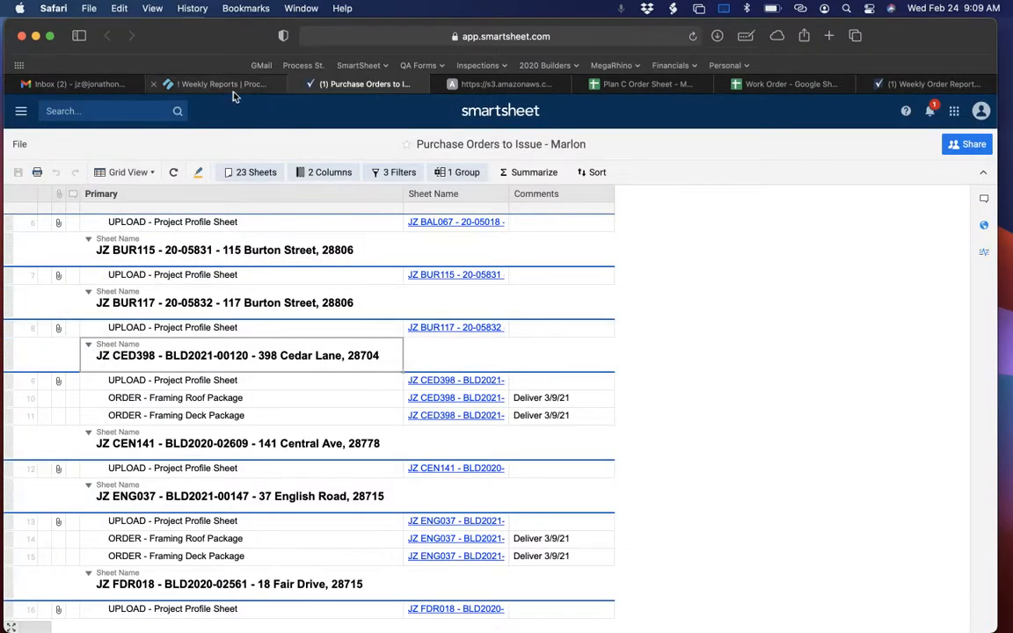
Select 2020 Builders LLC as the company on the Work Order spreadsheet's Purchase Order sheet.
left_click(770, 84)
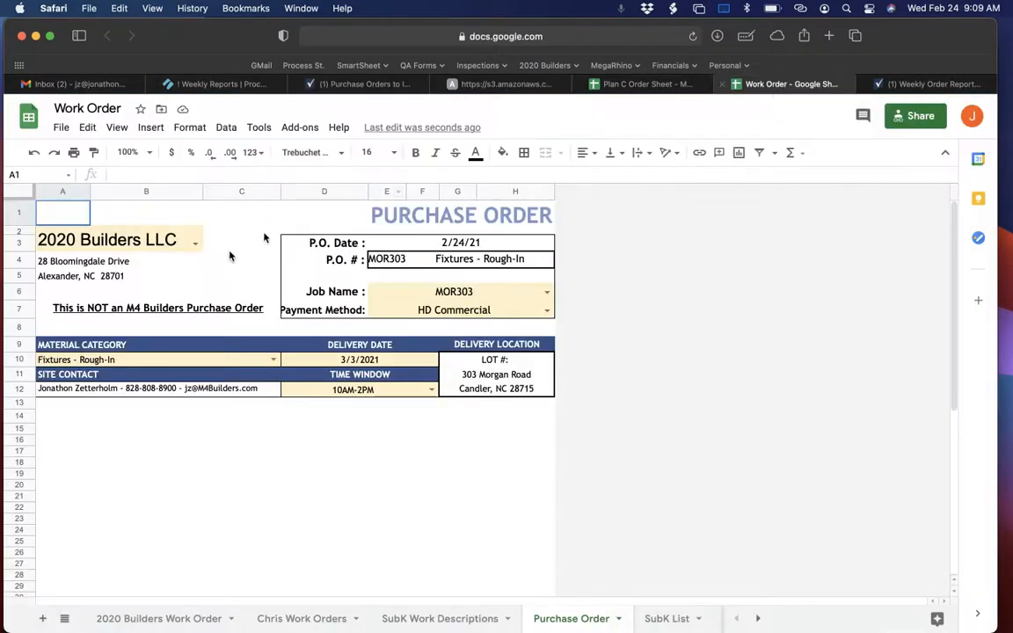
left_click(187, 243)
left_click(194, 243)
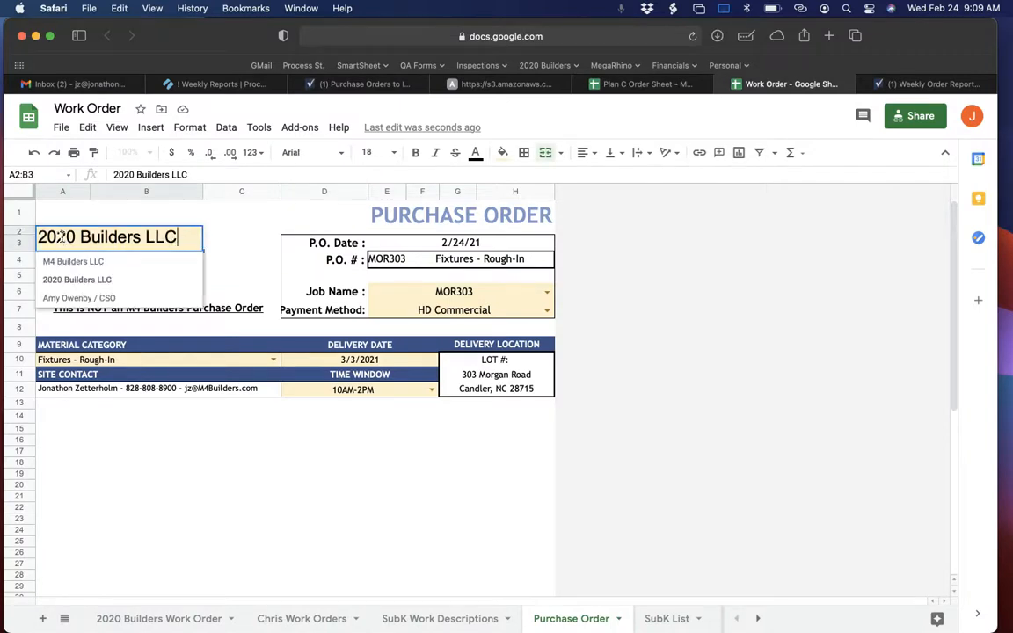
left_click(63, 278)
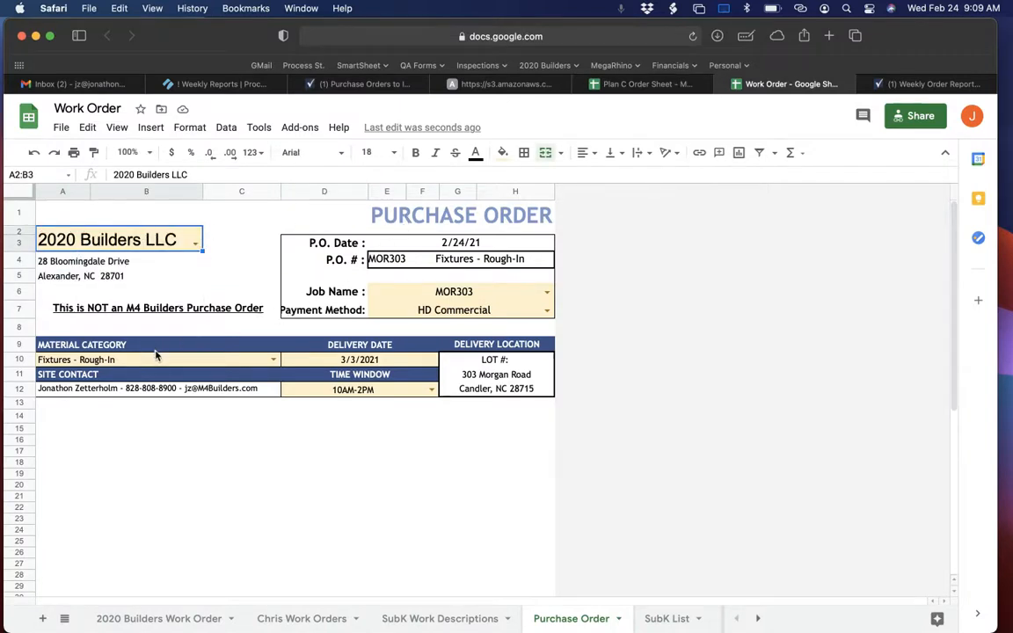
Set the purchase order's Job Name to CED398.
left_click(457, 291)
left_click(547, 293)
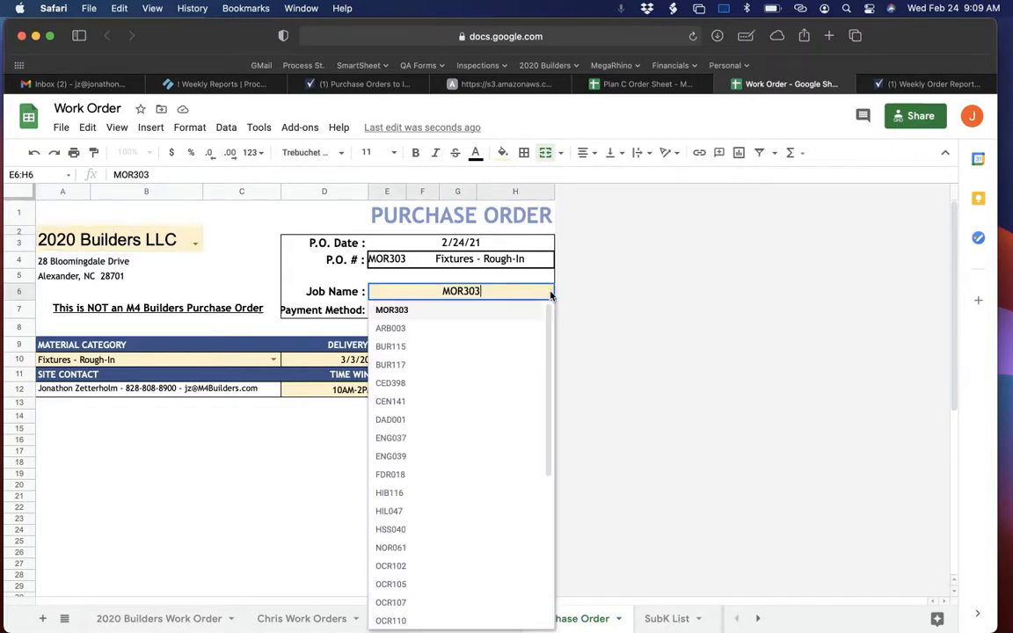
left_click(389, 383)
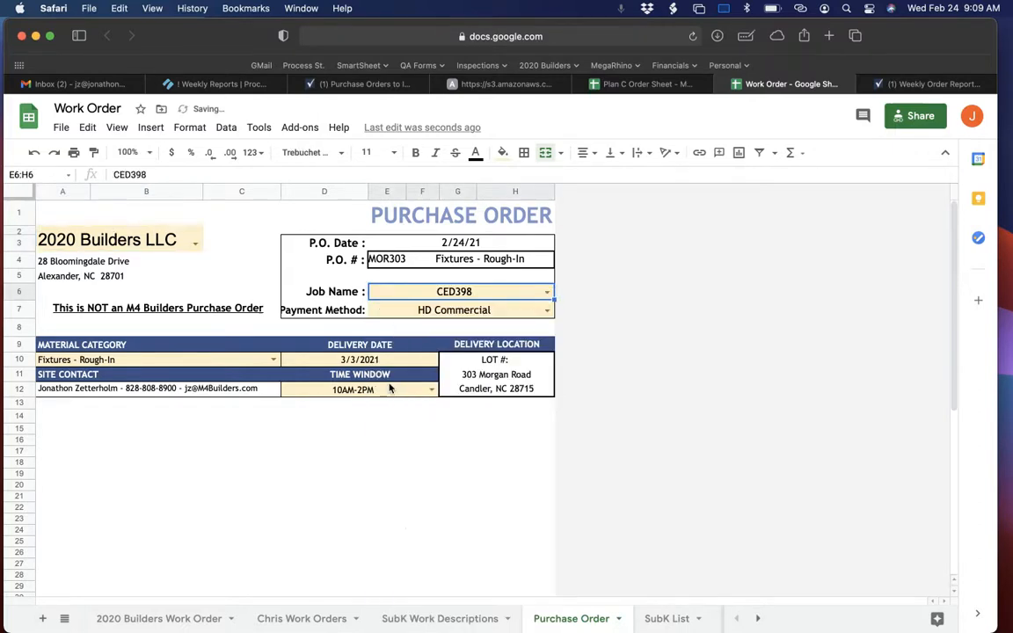
left_click(306, 298)
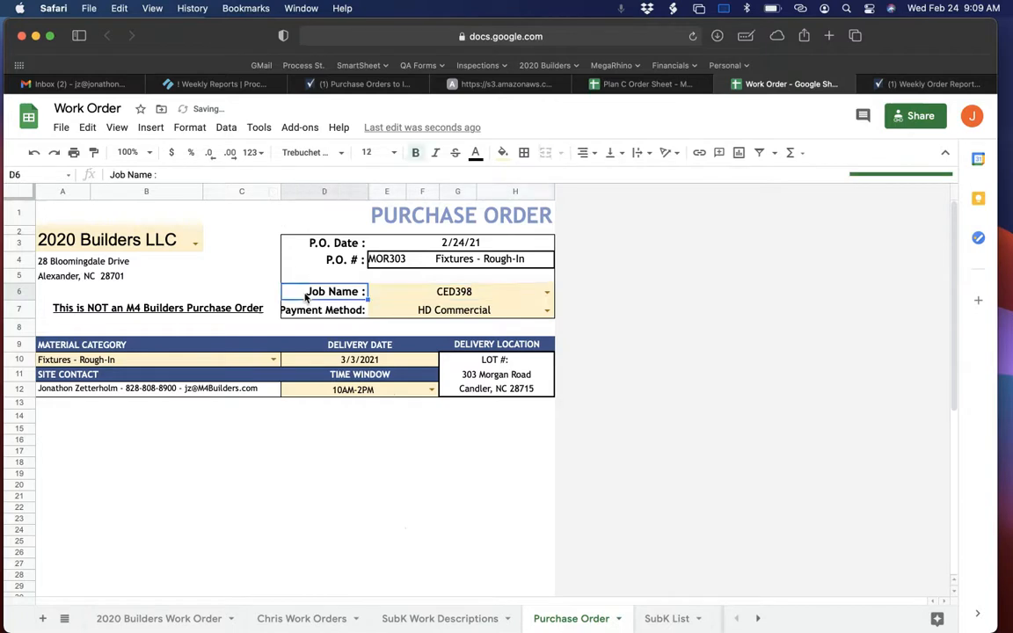
double_click(428, 294)
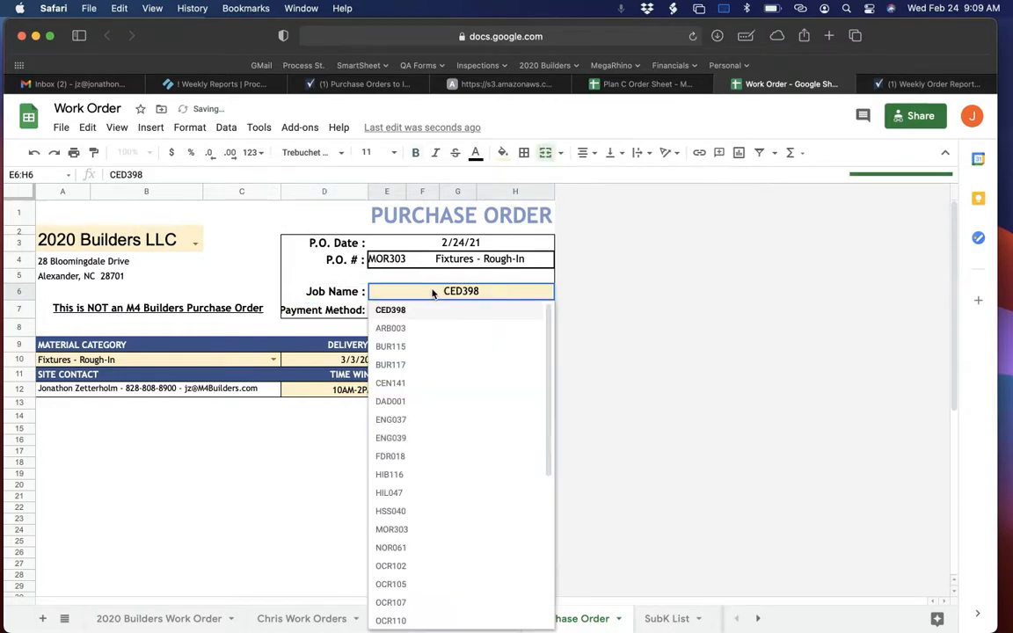
left_click(410, 314)
key("Return")
key("Return")
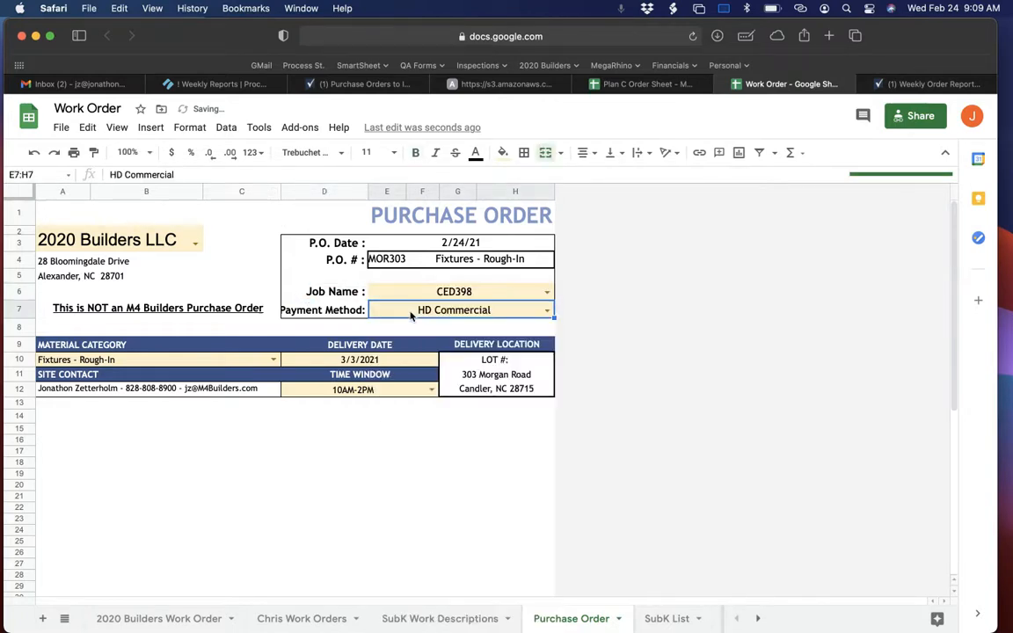
Examine the formula-driven Delivery Location cells and the job code in the P.O. # field.
left_click(481, 360)
left_click(509, 378)
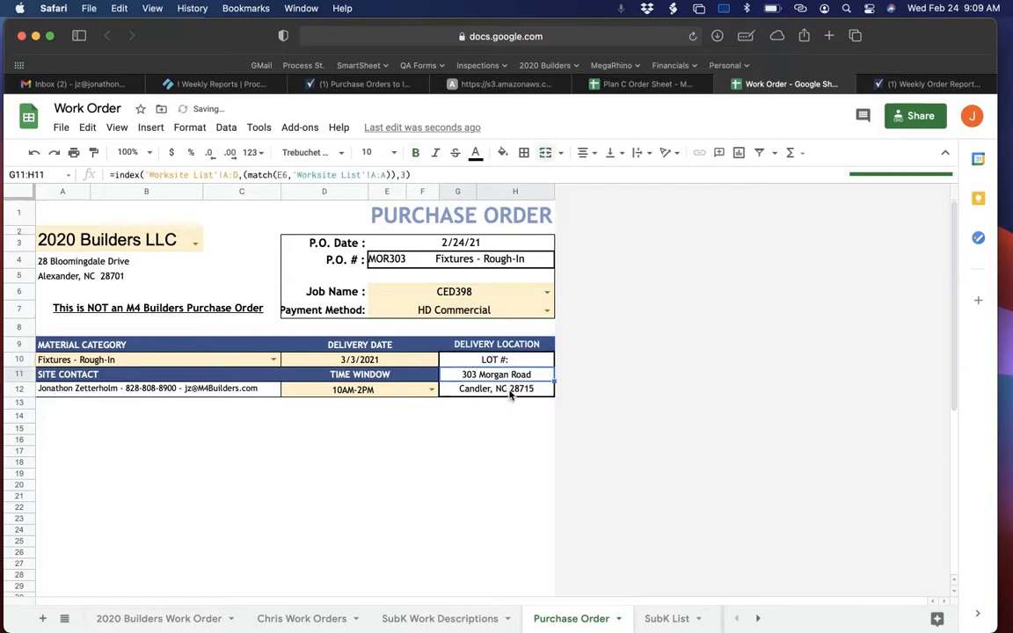
left_click(512, 360)
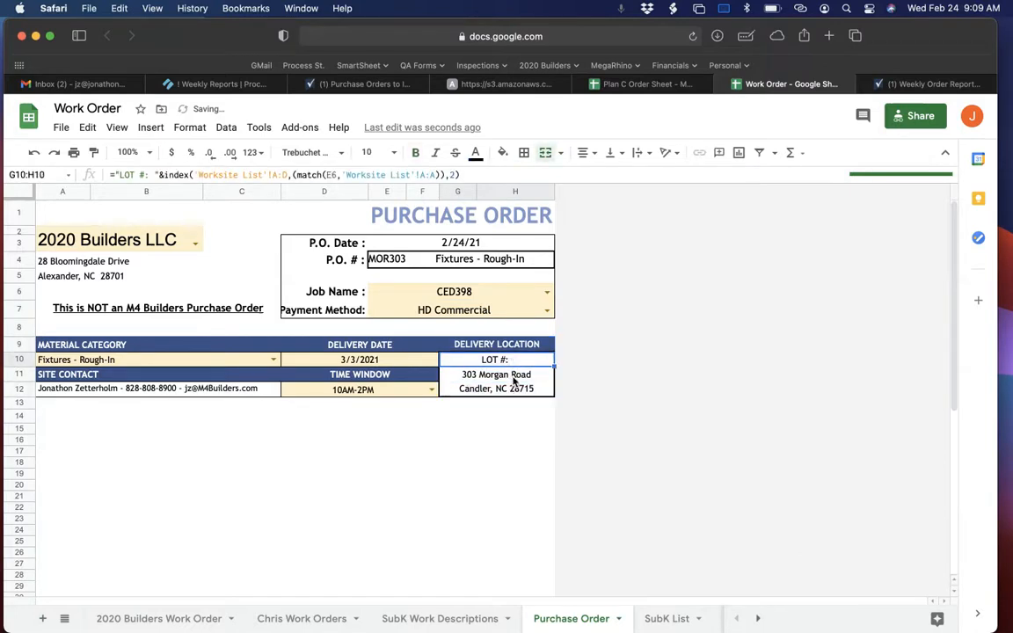
left_click(516, 378)
left_click(517, 387)
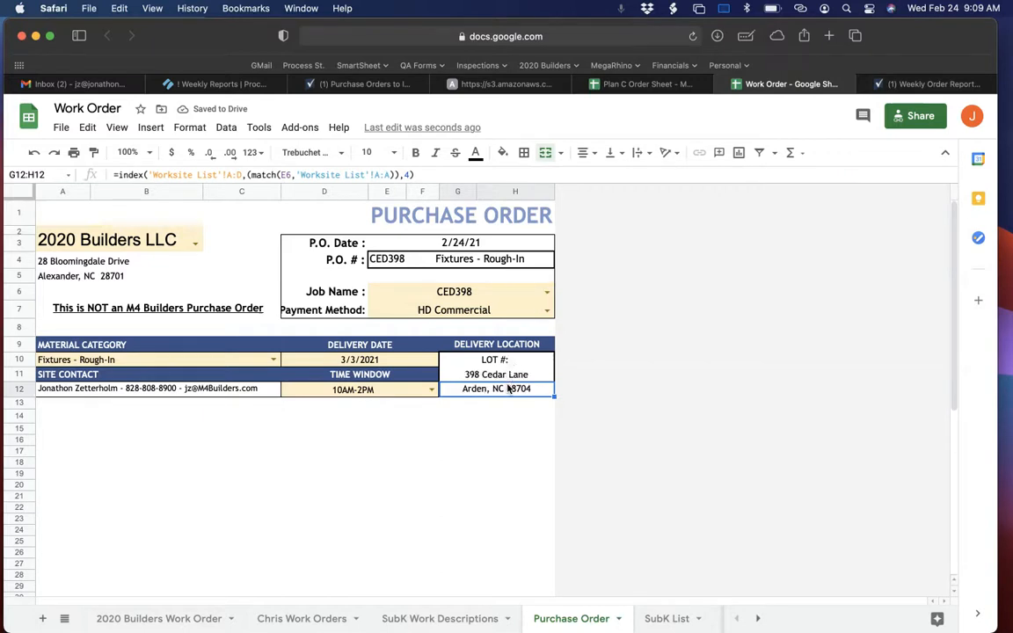
left_click_drag(496, 360, 512, 387)
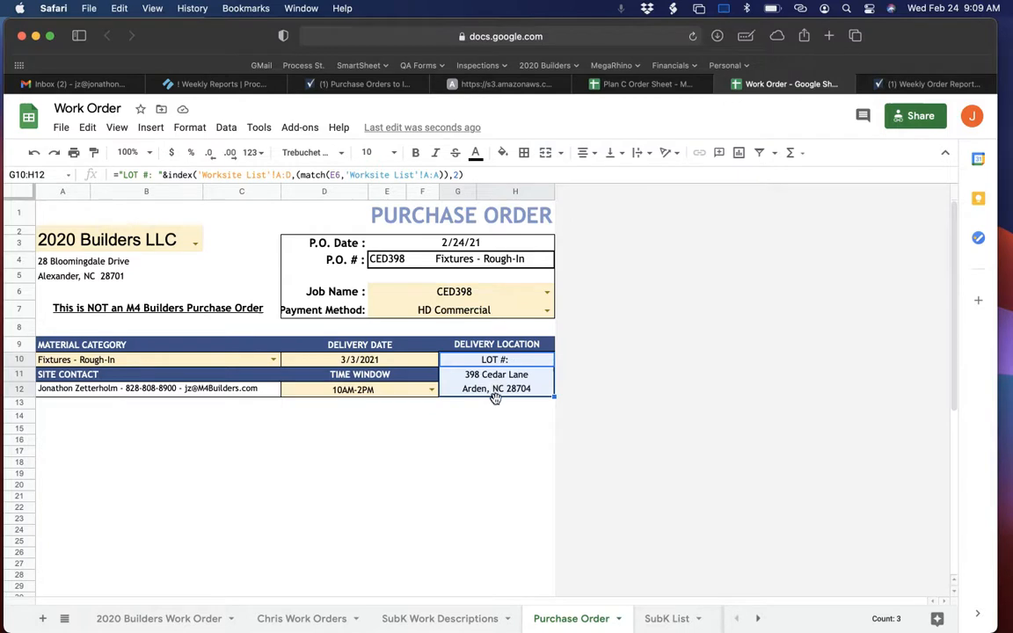
left_click(497, 378)
left_click_drag(495, 361, 497, 387)
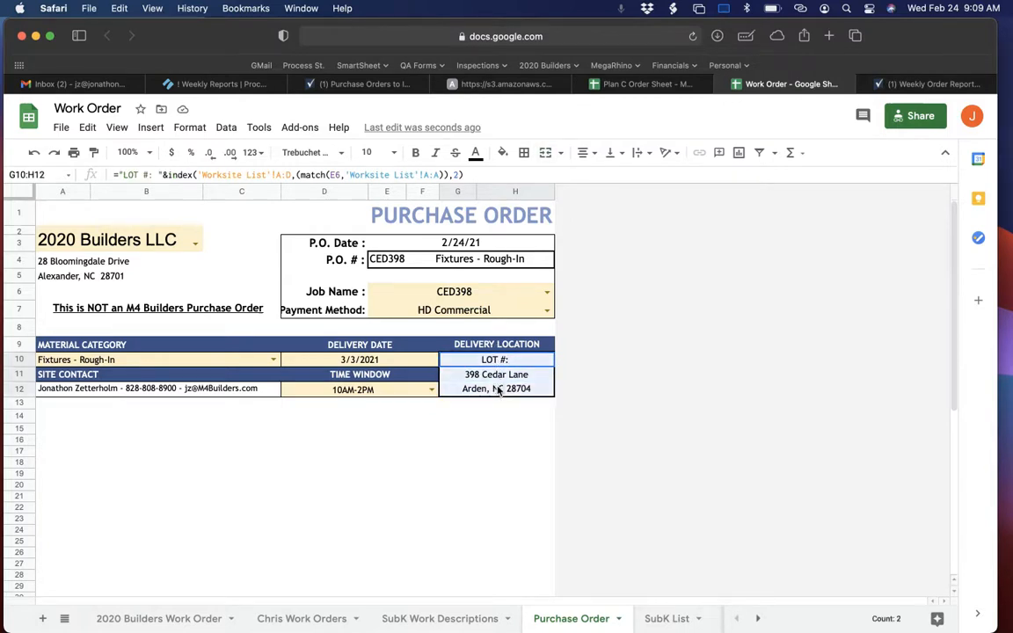
left_click(388, 260)
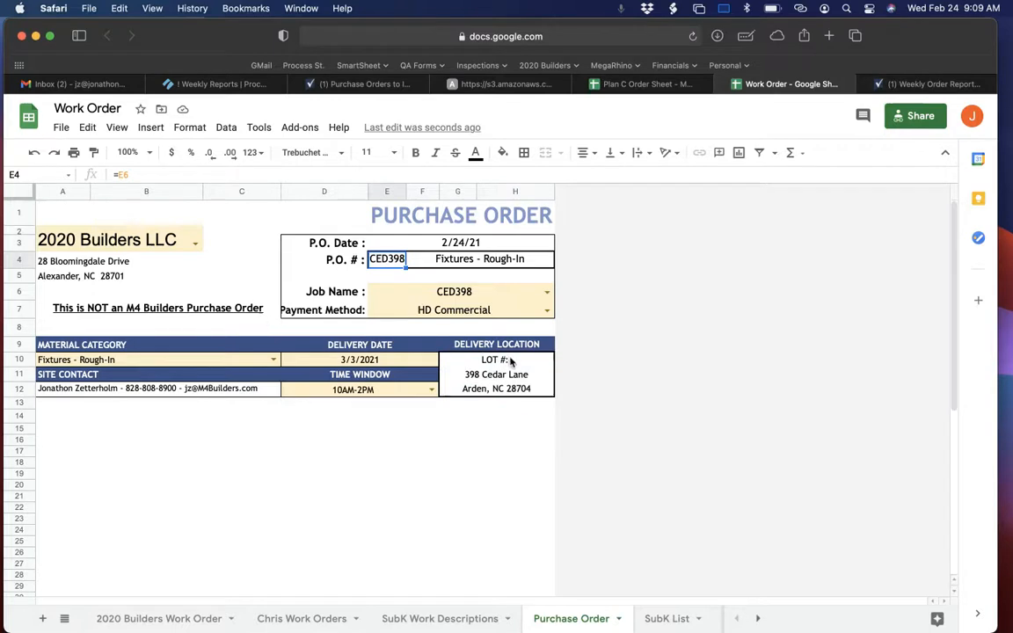
Examine the CED398 row on the Worksite List sheet as the source of the purchase order's delivery location.
left_click(448, 297)
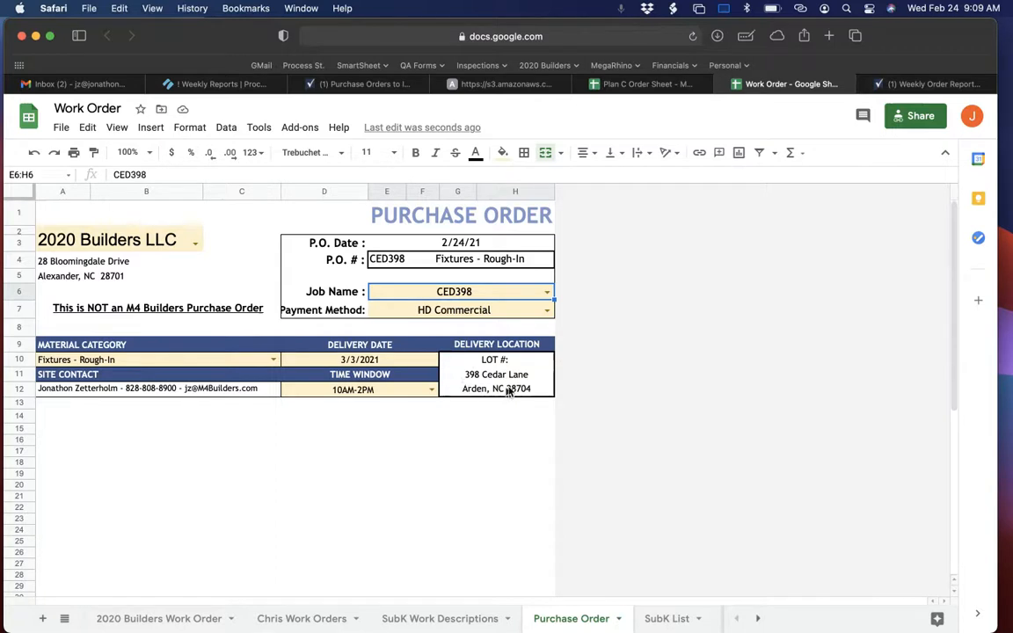
scroll(594, 622, "right", 8)
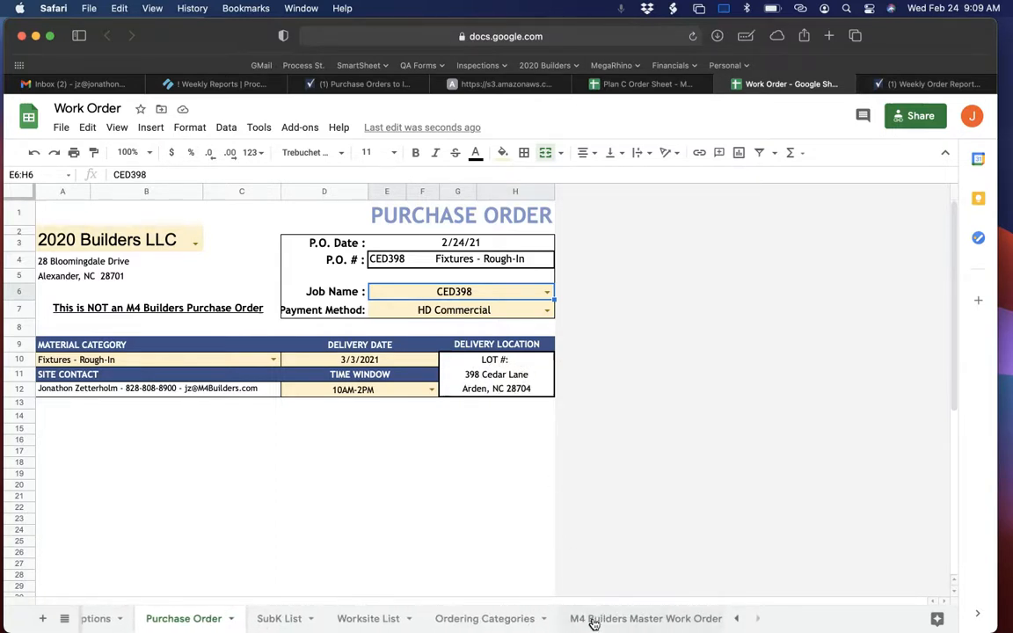
left_click(361, 618)
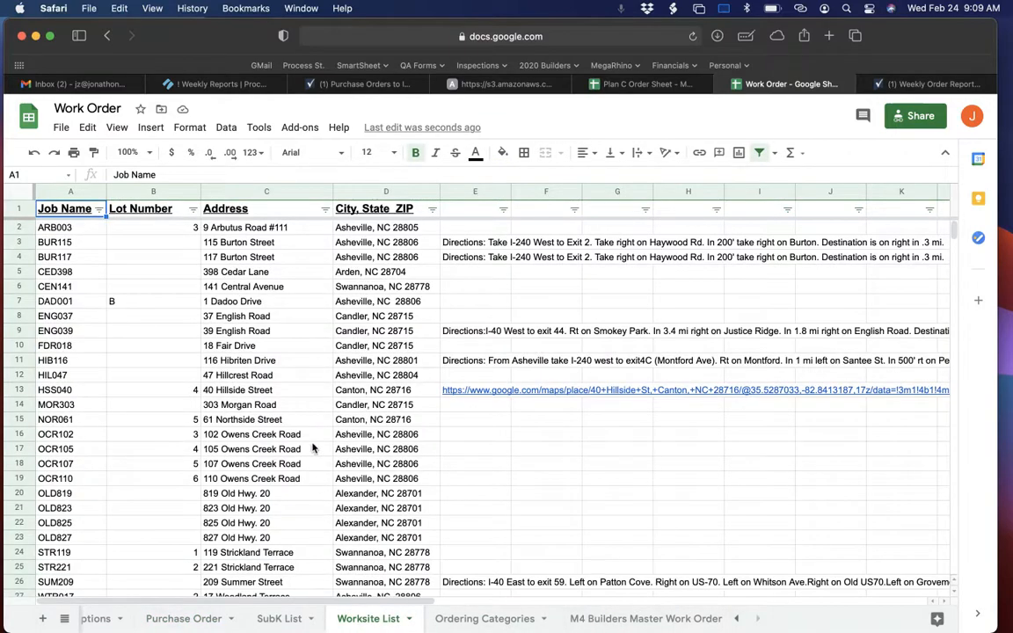
scroll(312, 448, "down", 3)
scroll(290, 435, "up", 3)
left_click_drag(69, 273, 408, 273)
scroll(211, 620, "left", 3)
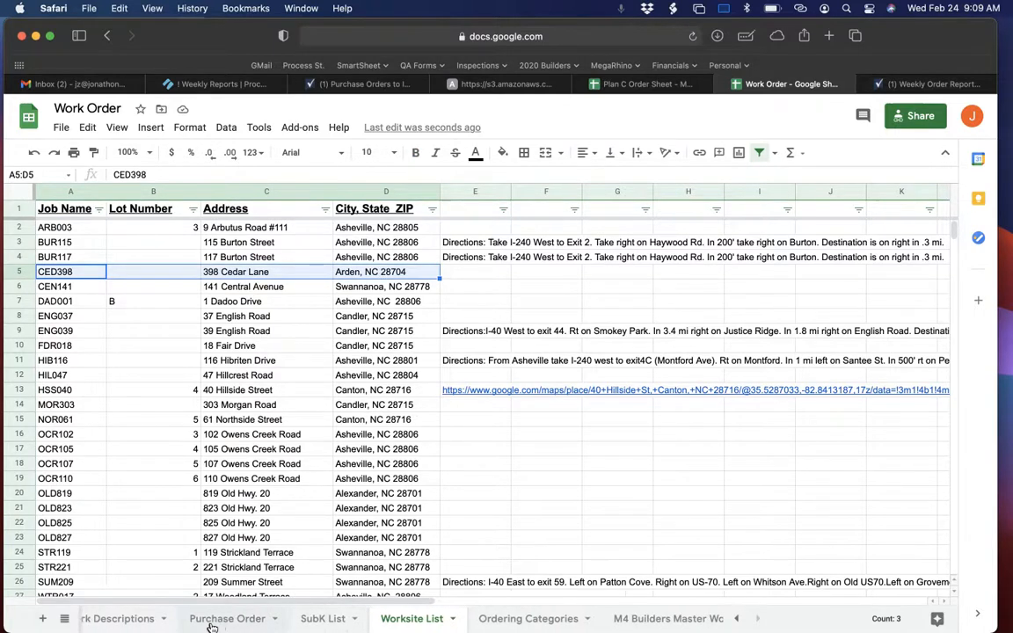
left_click(280, 619)
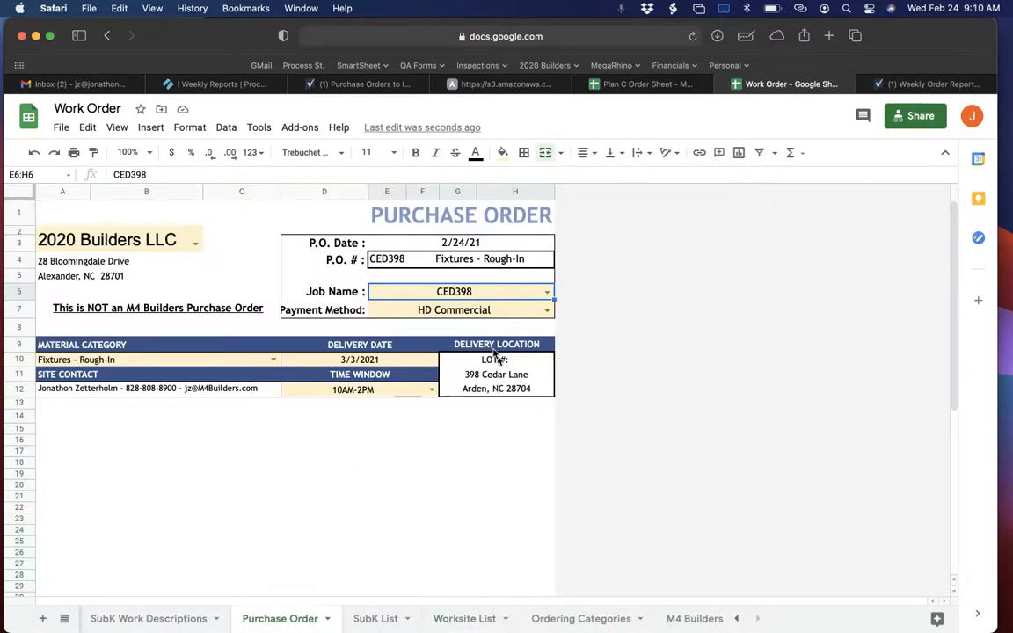
Check the purchase order's Payment Method against the HD Commercial rule in the Weekly Reports instructions.
left_click(363, 84)
left_click(246, 85)
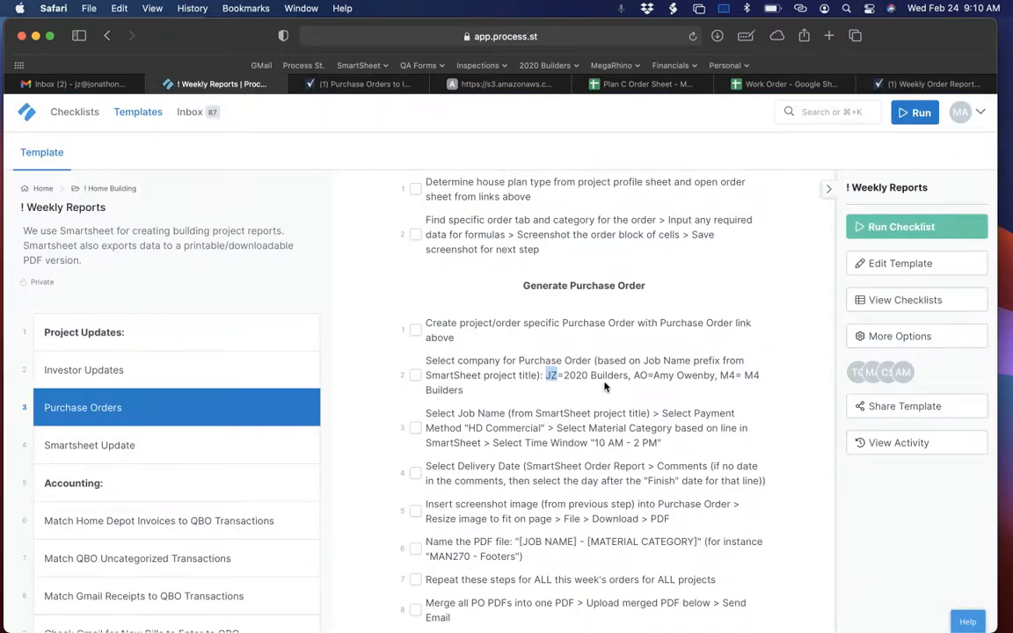
left_click_drag(427, 414, 517, 413)
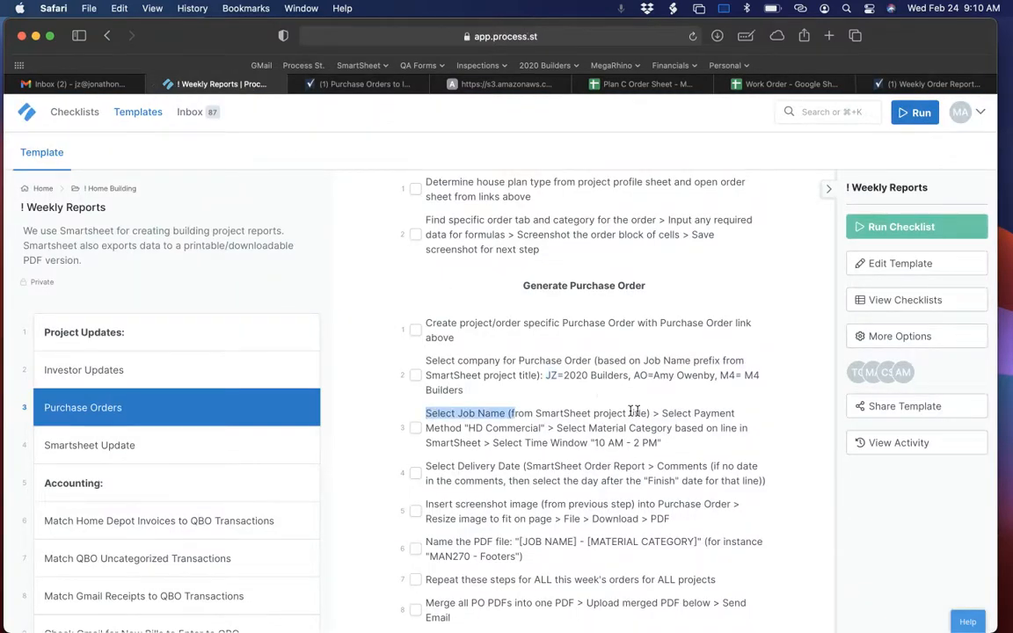
left_click_drag(665, 415, 548, 425)
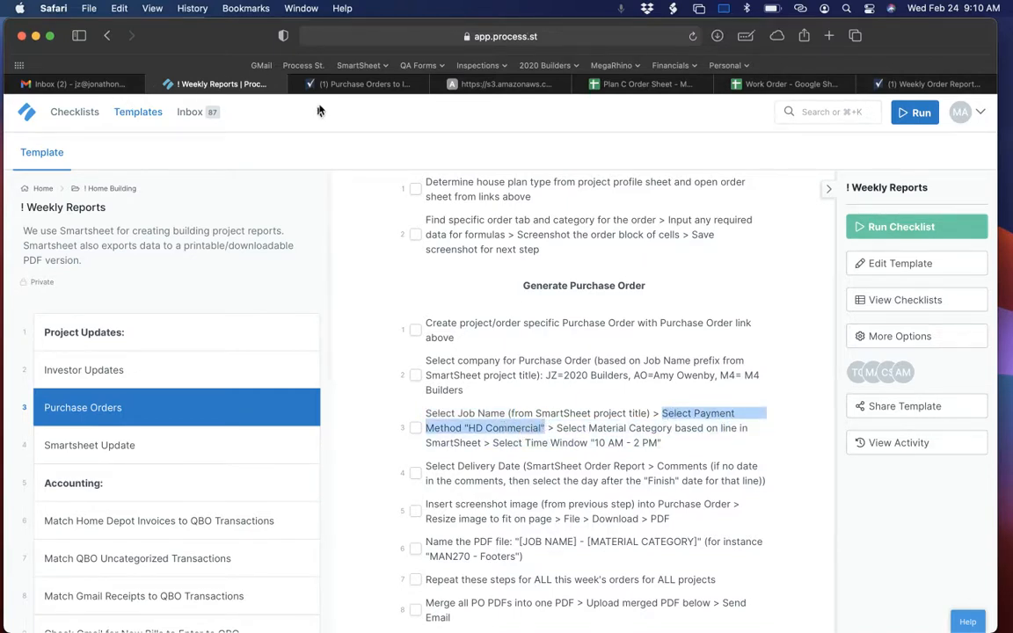
left_click(770, 84)
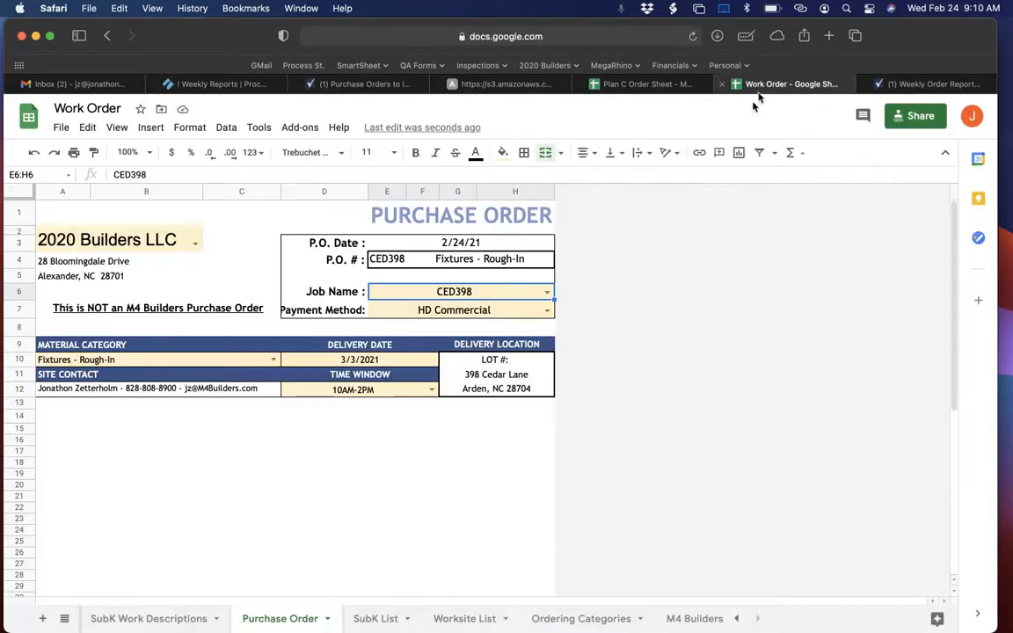
left_click(478, 310)
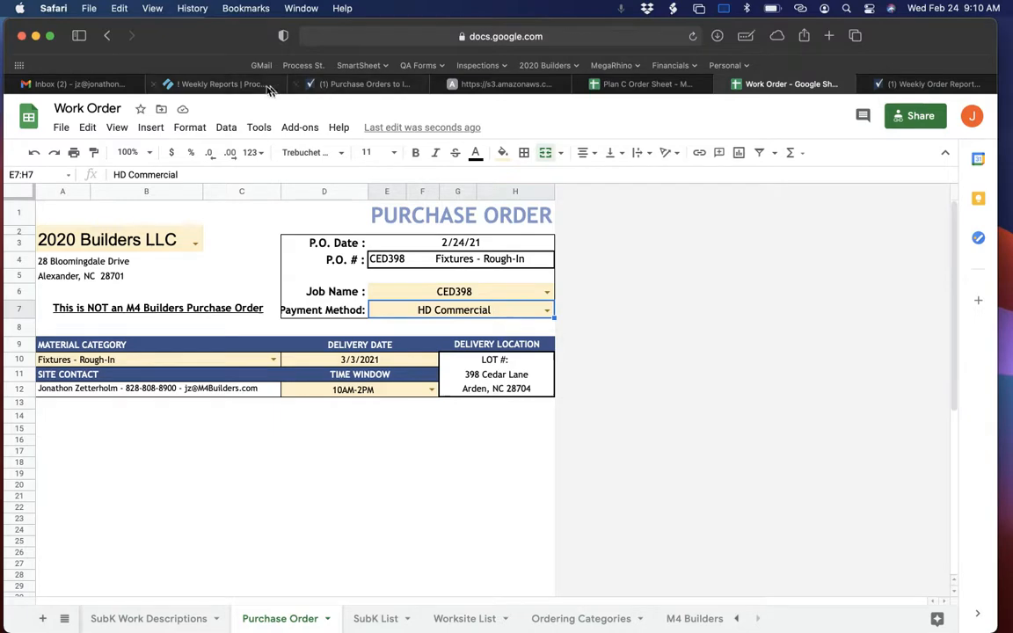
Check the Material Category rule in the Weekly Reports instructions against the CED398 Framing Roof Package line in Smartsheet.
left_click(227, 84)
scroll(576, 396, "down", 1)
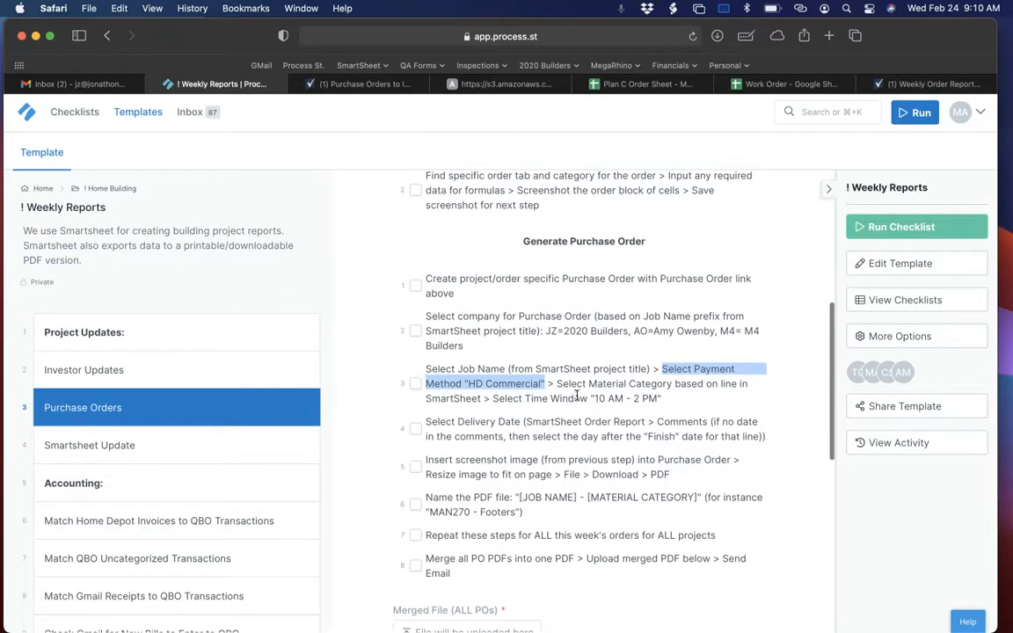
left_click_drag(558, 384, 718, 387)
left_click(722, 386)
left_click_drag(559, 384, 718, 386)
left_click(356, 83)
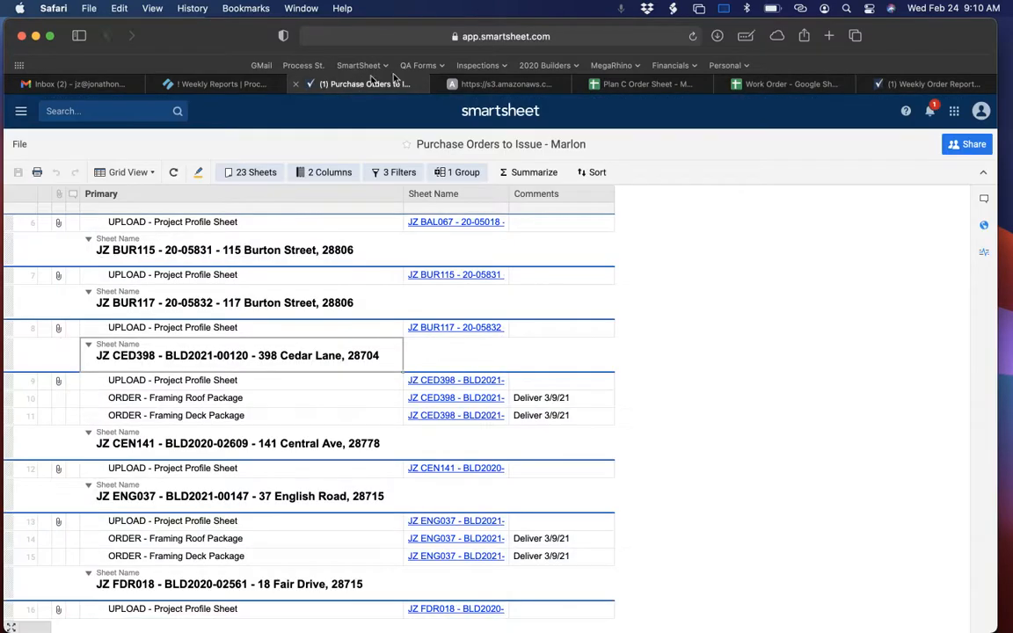
left_click(179, 400)
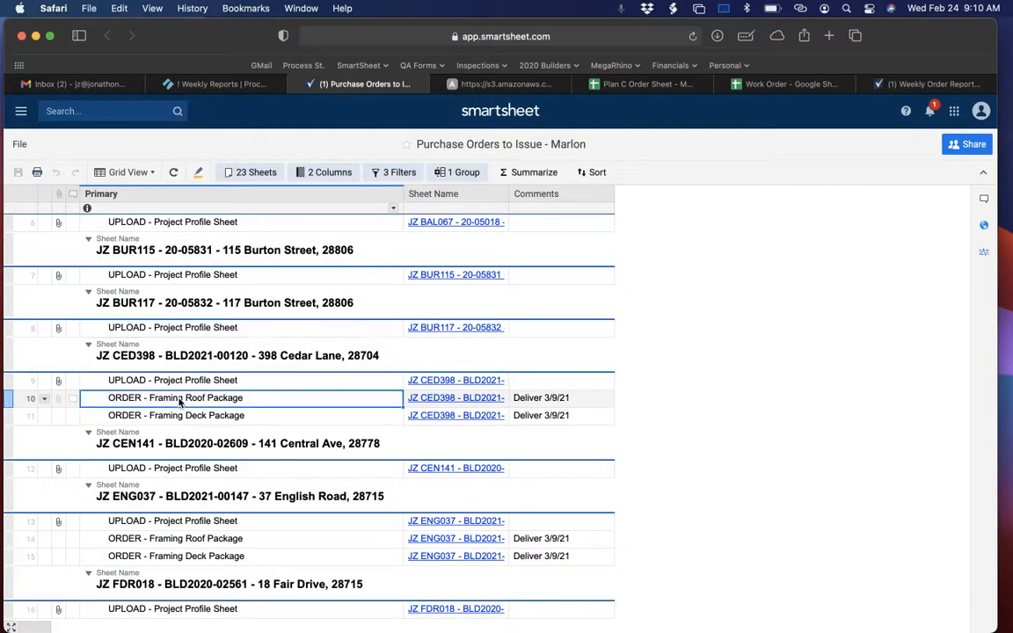
left_click(202, 400)
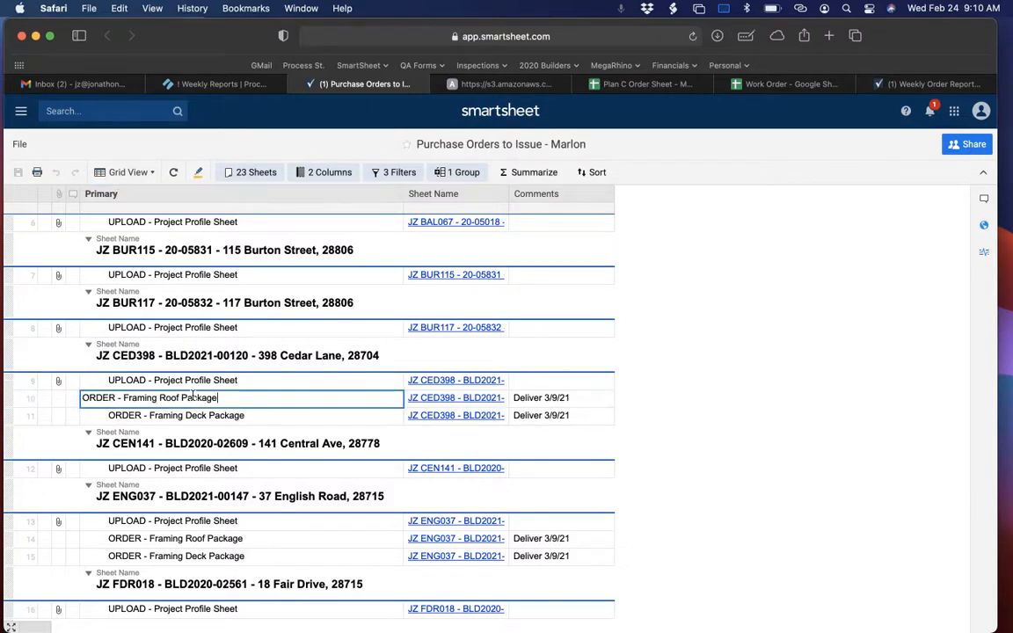
left_click_drag(179, 397, 125, 396)
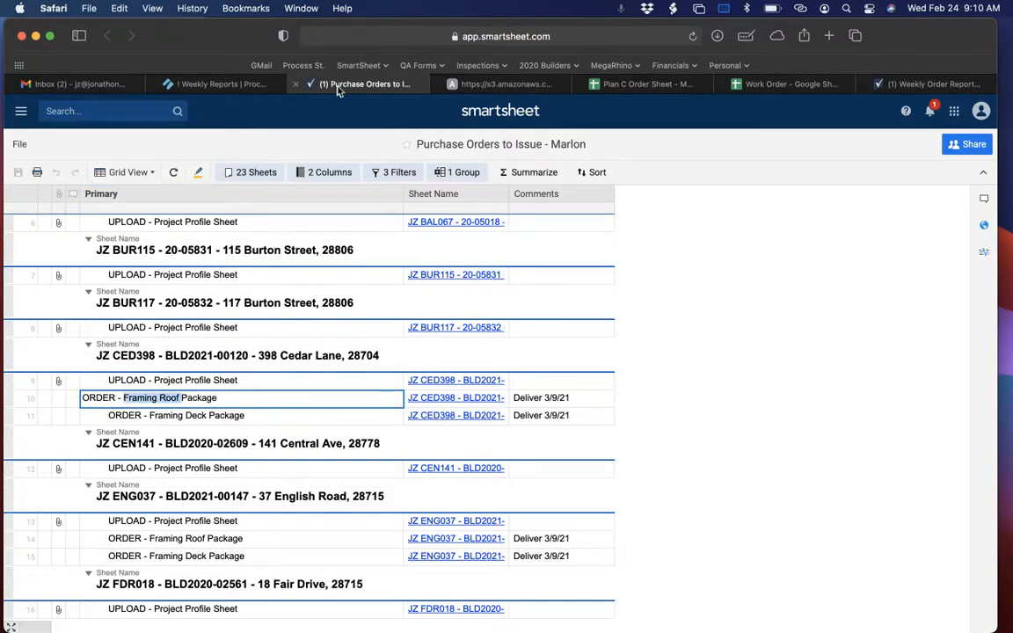
Set the Material Category on the Work Order spreadsheet's Purchase Order sheet to Framing - Roof.
left_click(789, 83)
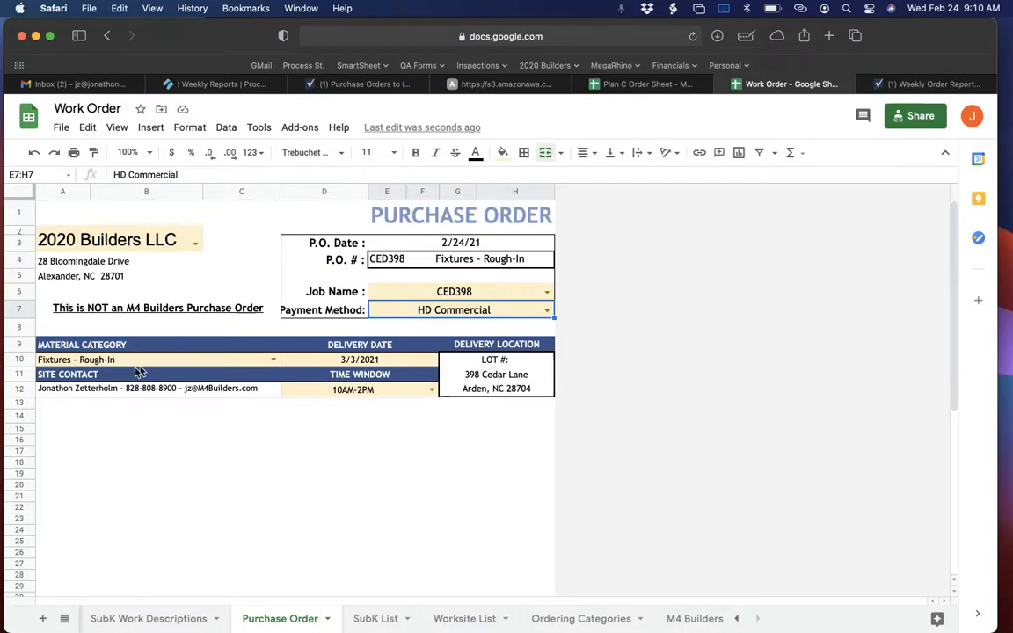
left_click(114, 361)
left_click(273, 360)
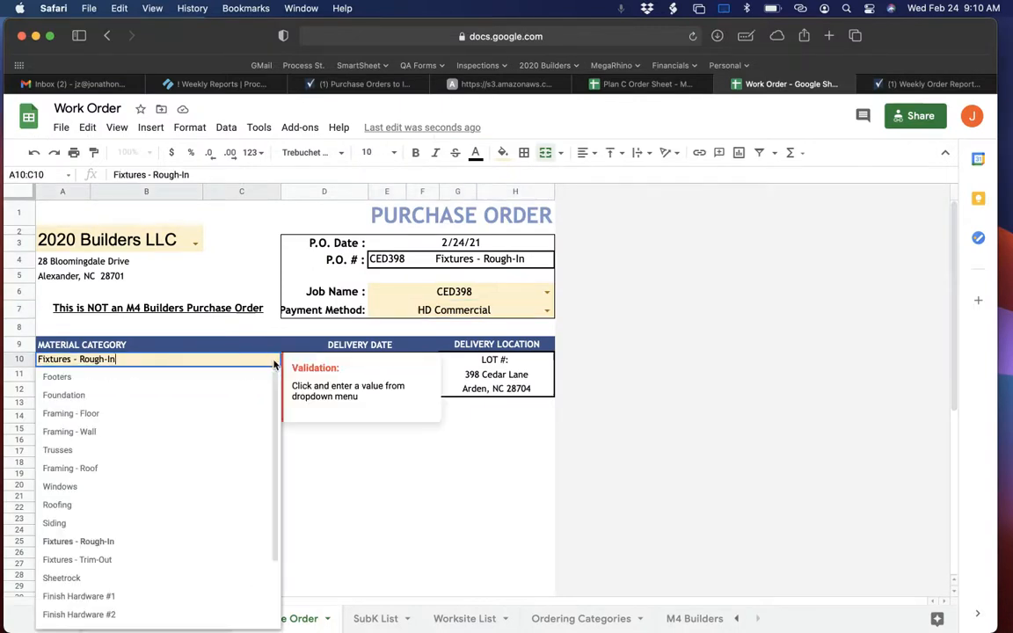
scroll(167, 421, "down", 1)
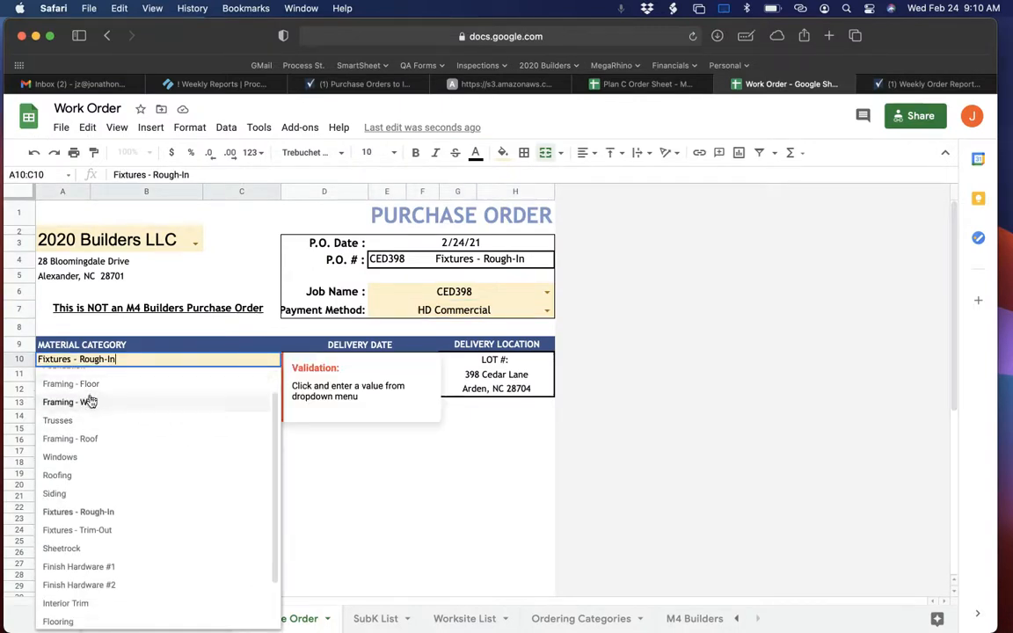
left_click(78, 440)
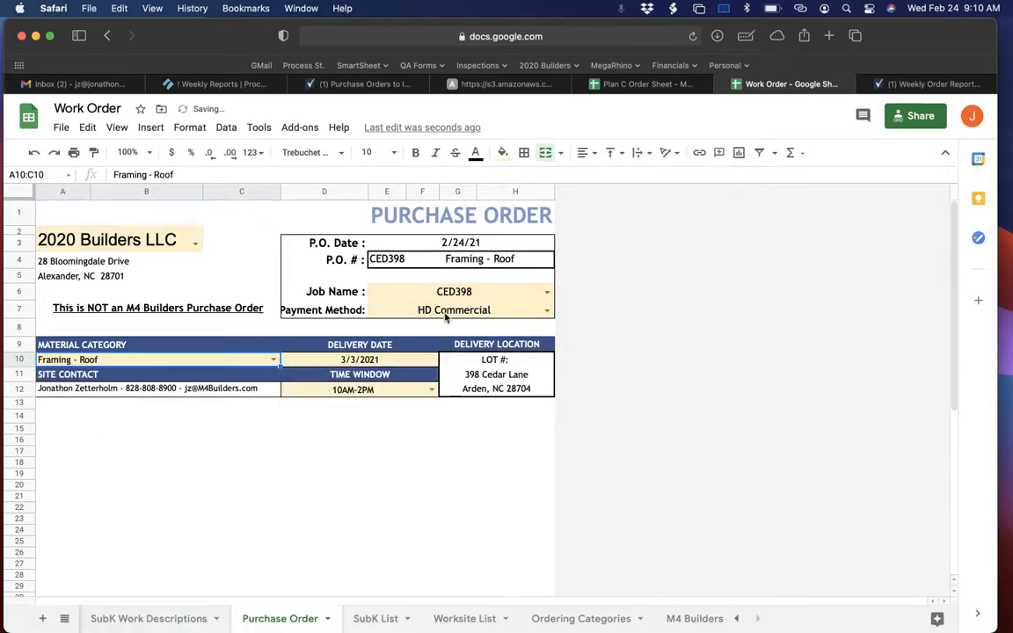
Check the Time Window rule in the Weekly Reports instructions and select 10AM-2PM on the purchase order.
left_click(250, 84)
scroll(570, 385, "down", 2)
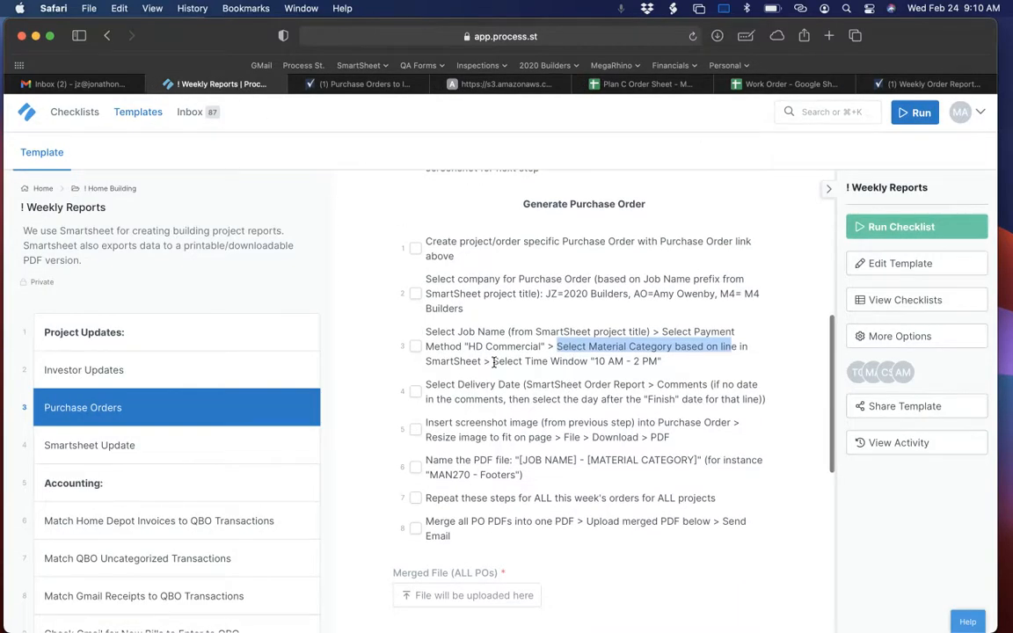
left_click_drag(493, 361, 679, 371)
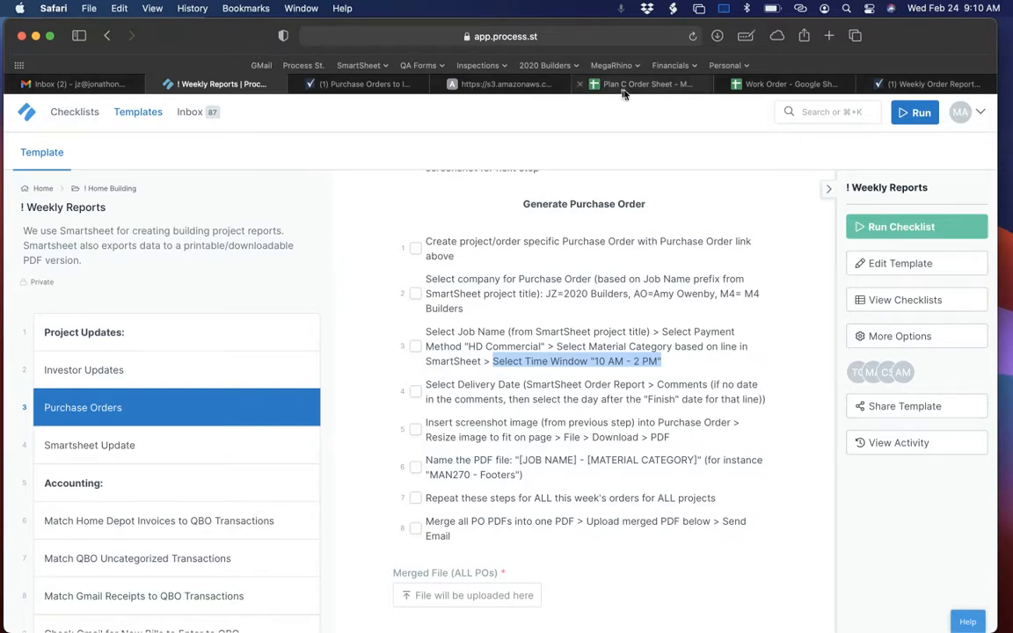
left_click(778, 85)
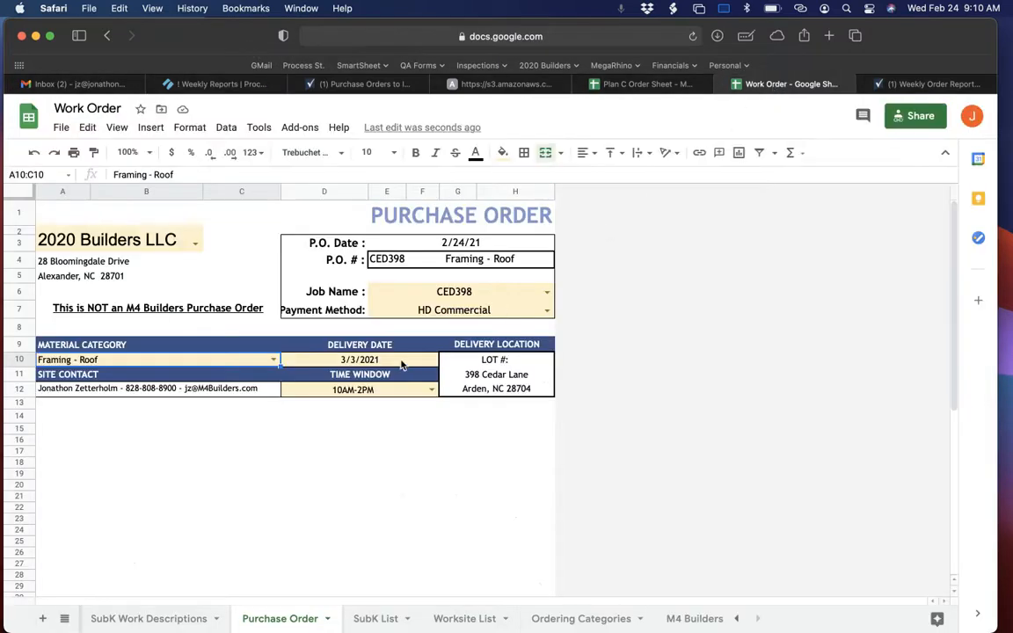
left_click(426, 390)
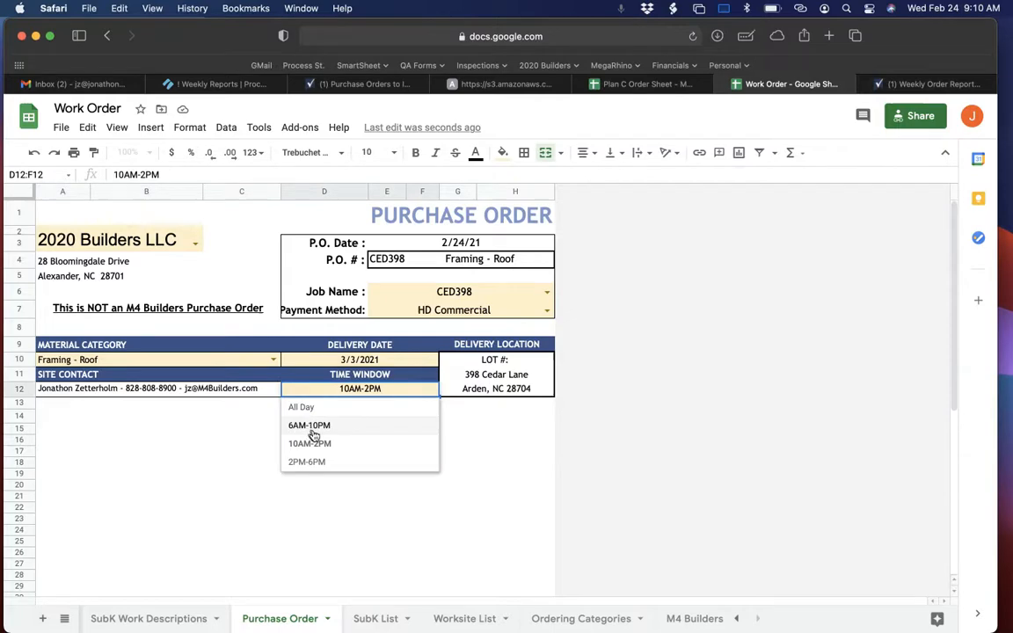
left_click(319, 444)
left_click(528, 374)
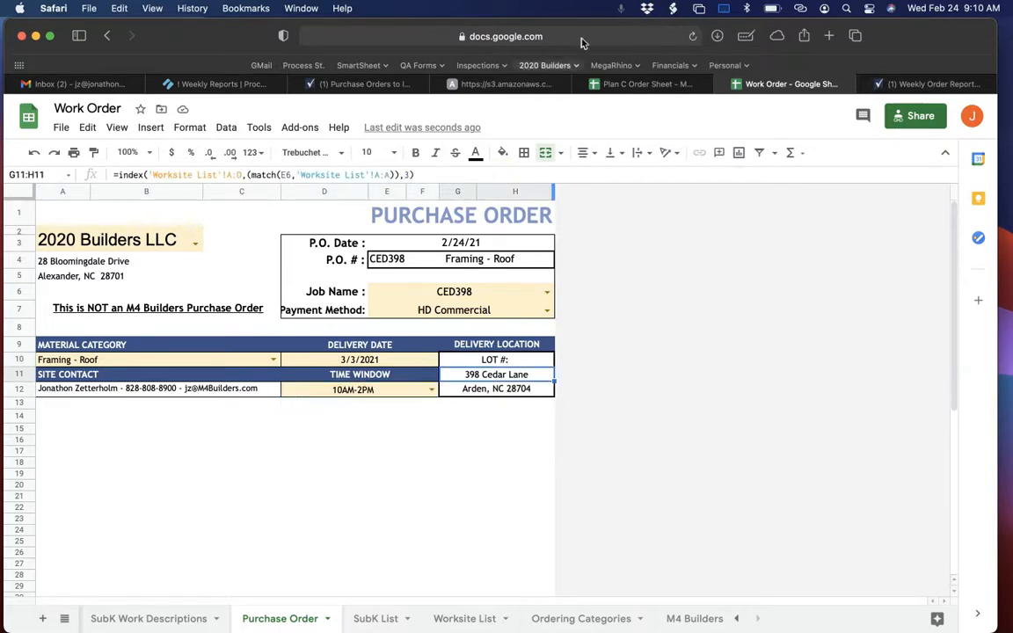
Look up the Delivery Date rule in Weekly Reports and the Comments entry for CED398's Framing Roof Package in Smartsheet.
left_click(220, 83)
scroll(443, 313, "down", 2)
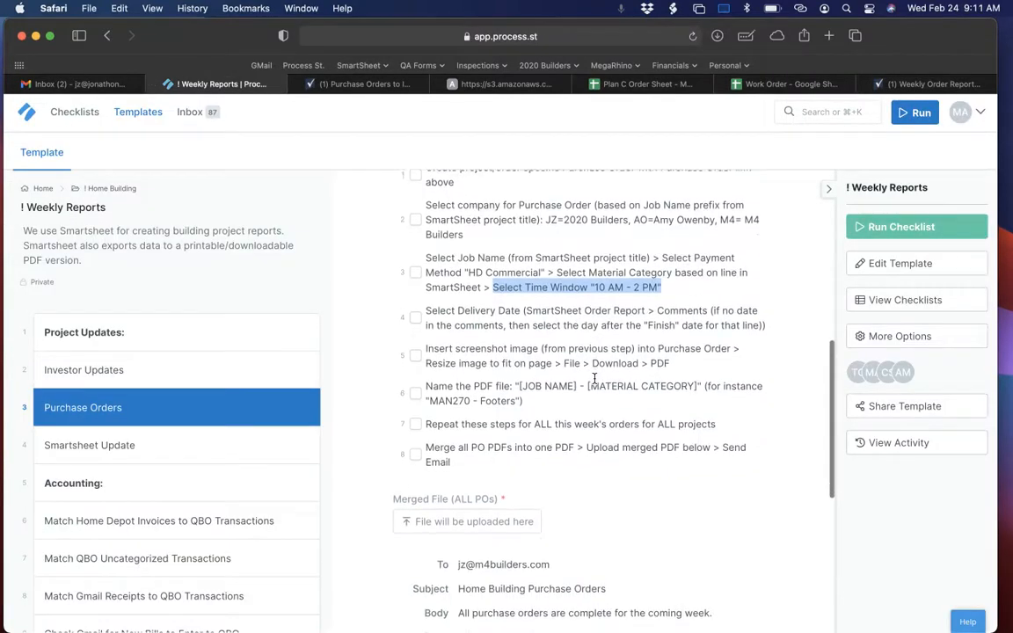
left_click_drag(426, 306, 519, 306)
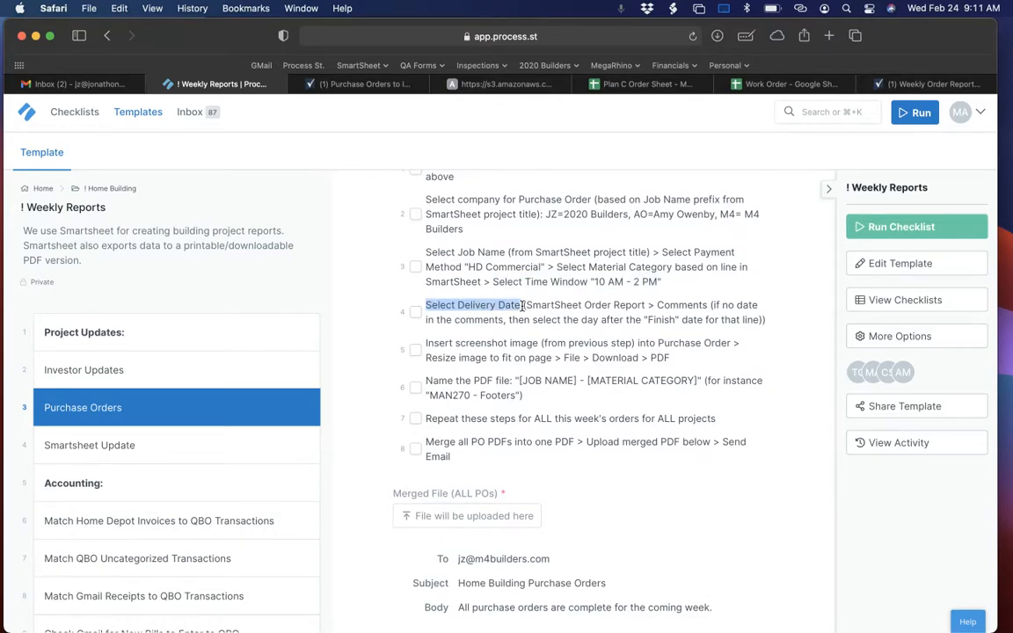
left_click(335, 85)
left_click(538, 398)
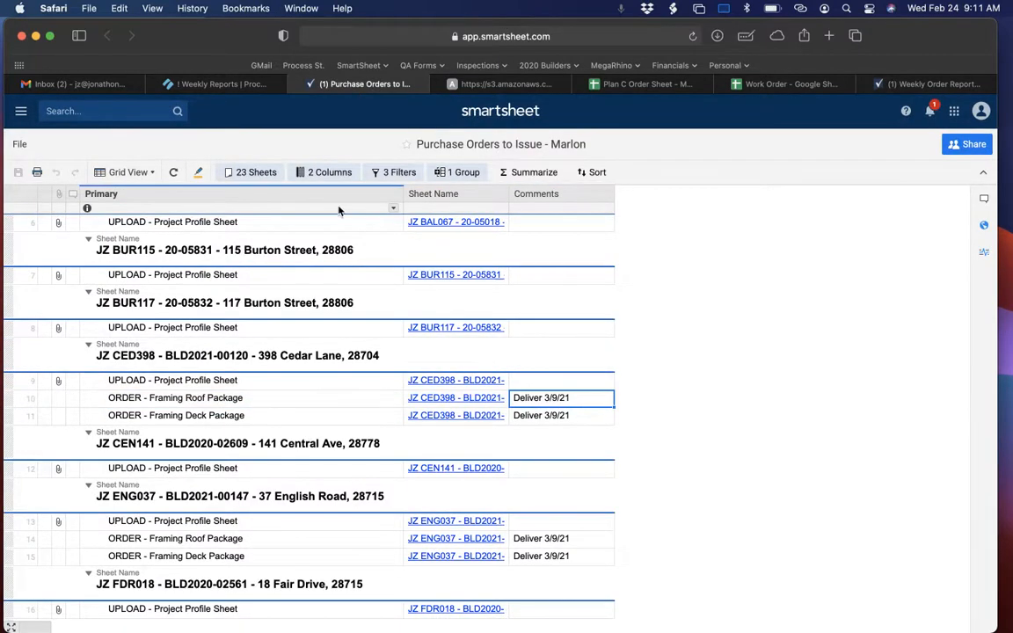
Set the purchase order's Delivery Date to 3/9/2021 in the Work Order spreadsheet.
left_click(766, 88)
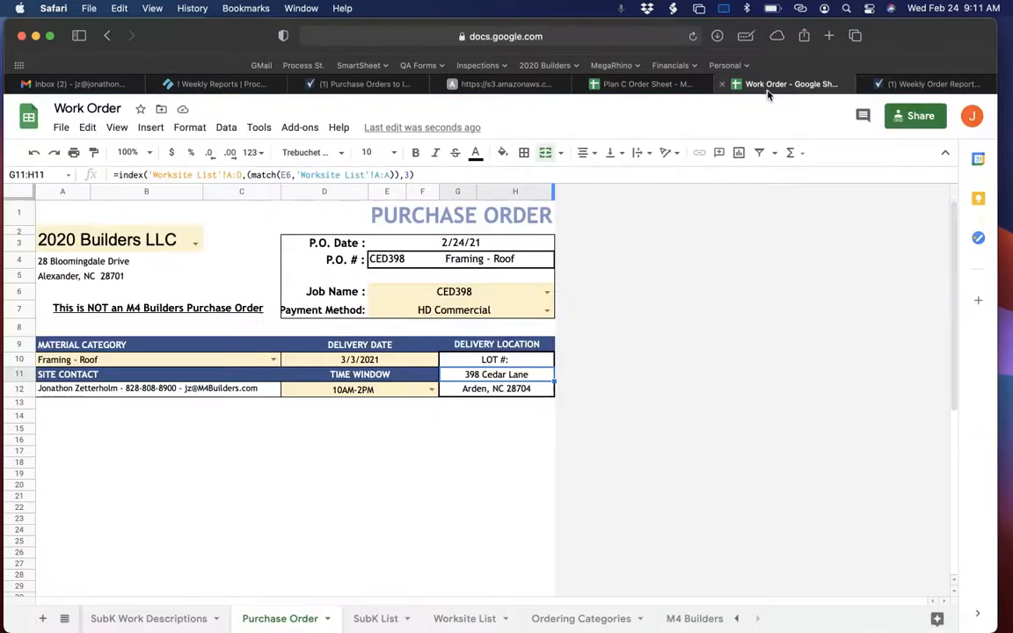
double_click(368, 361)
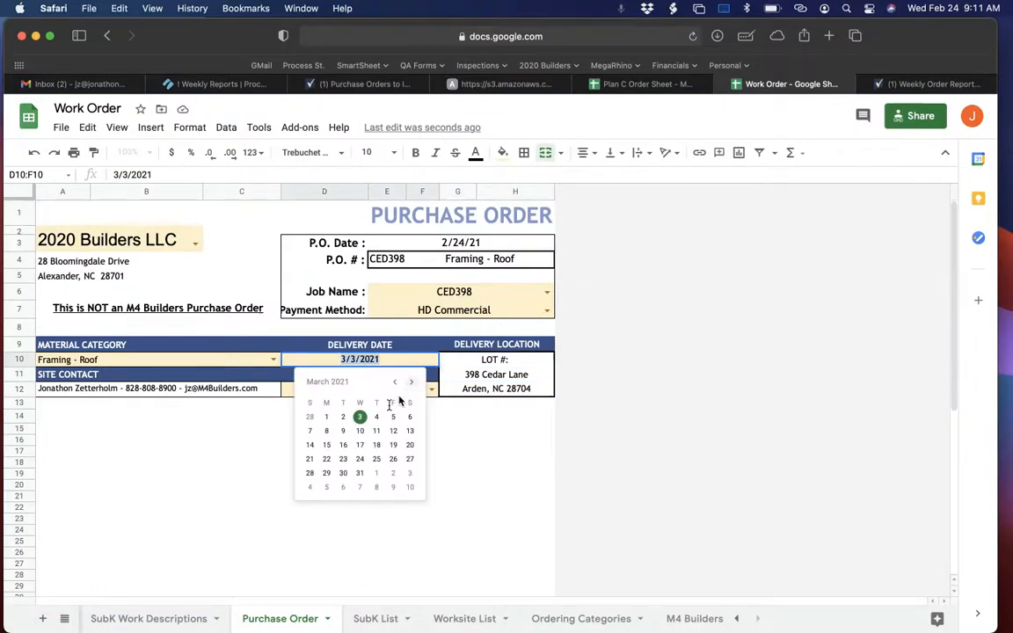
left_click(343, 430)
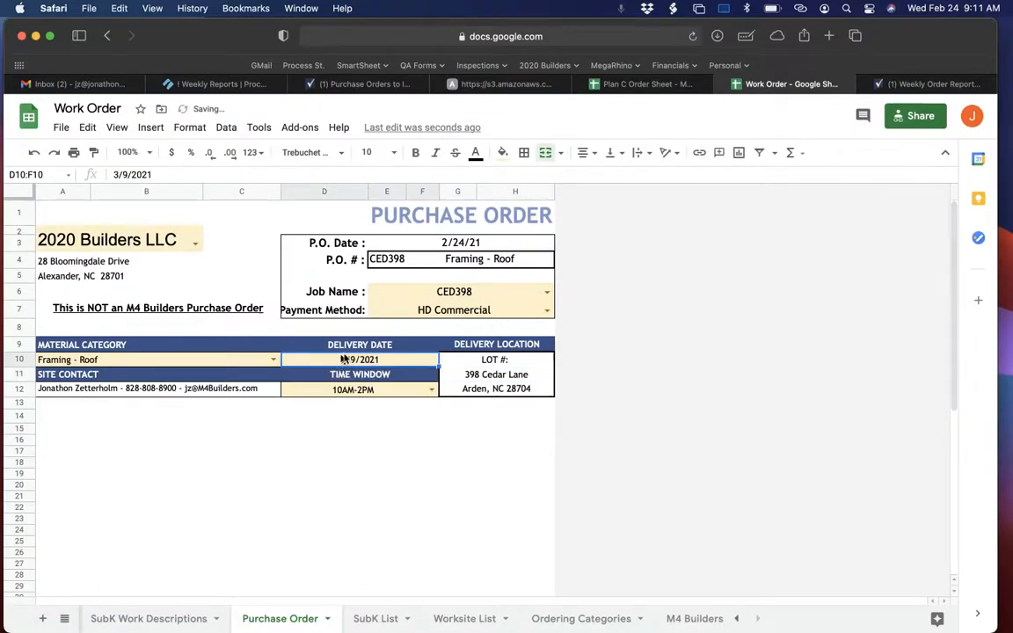
Review the Weekly Reports instruction on inserting the screenshot image, resizing it and downloading the PDF.
left_click(188, 86)
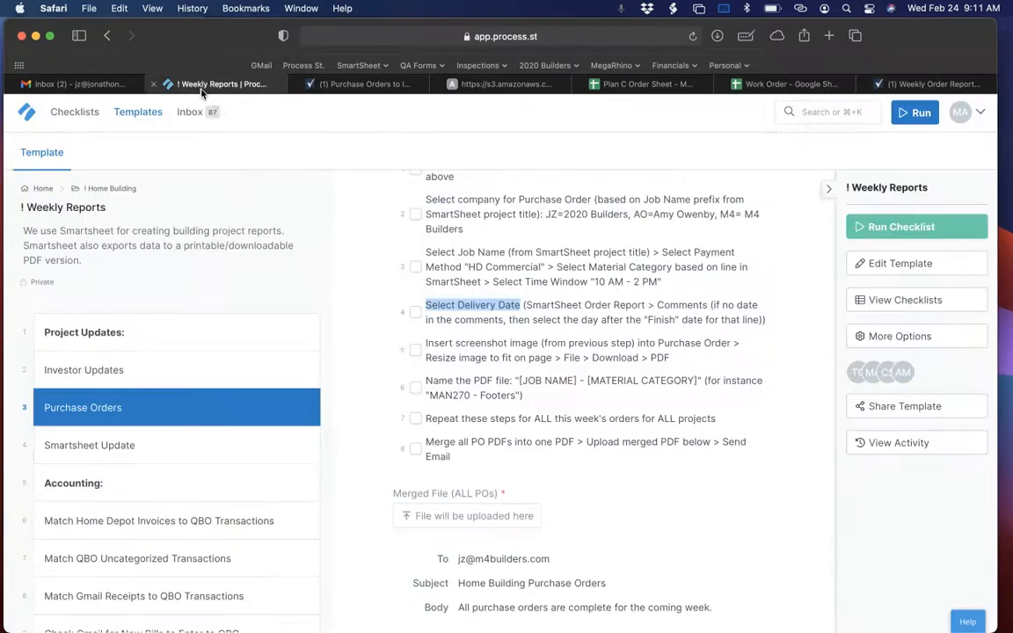
scroll(492, 369, "down", 3)
left_click_drag(425, 258, 680, 271)
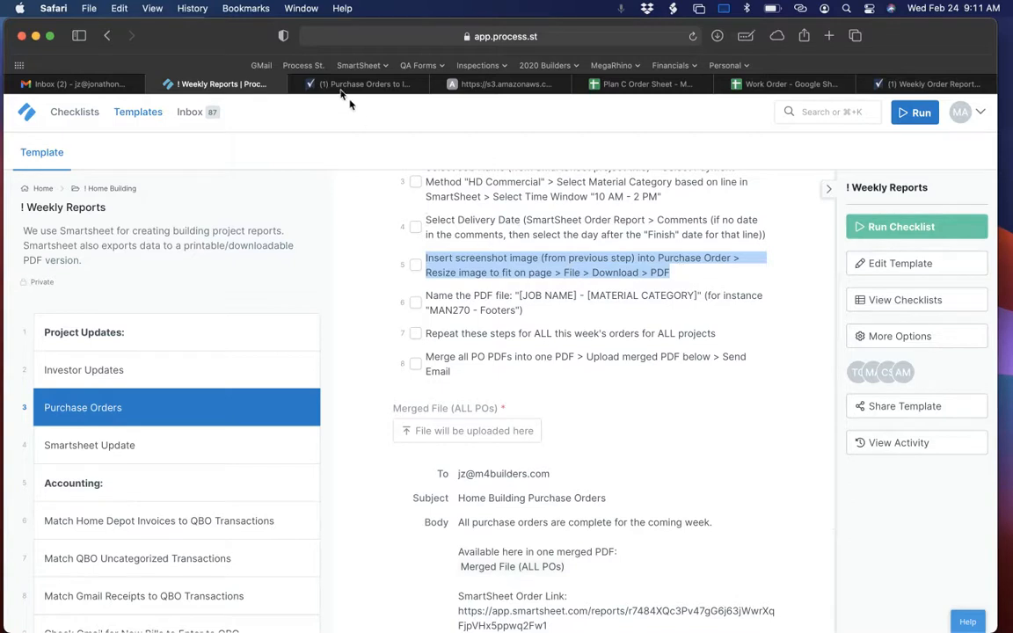
Insert today's 9.07.51 AM screenshot as an image over the cells, starting from A14 of the Work Order spreadsheet's Purchase Order sheet.
left_click(772, 83)
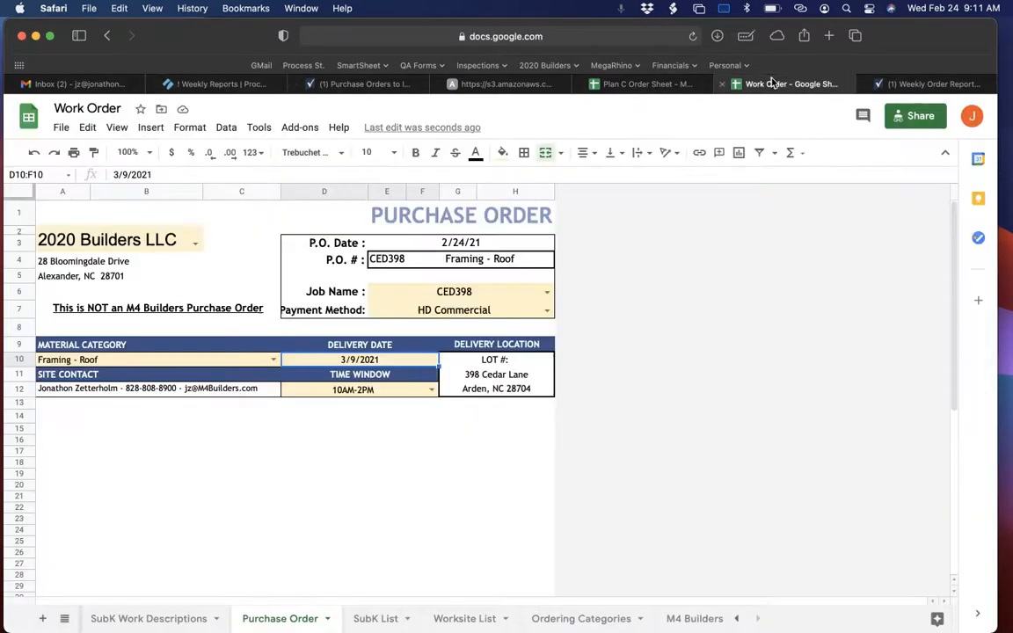
left_click(64, 406)
left_click(59, 416)
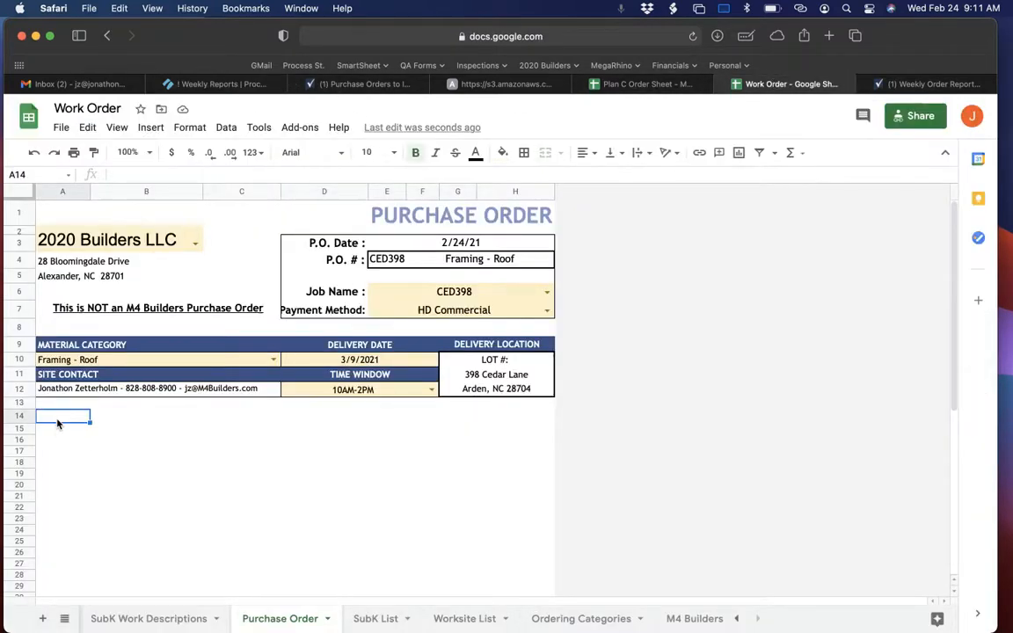
right_click(57, 422)
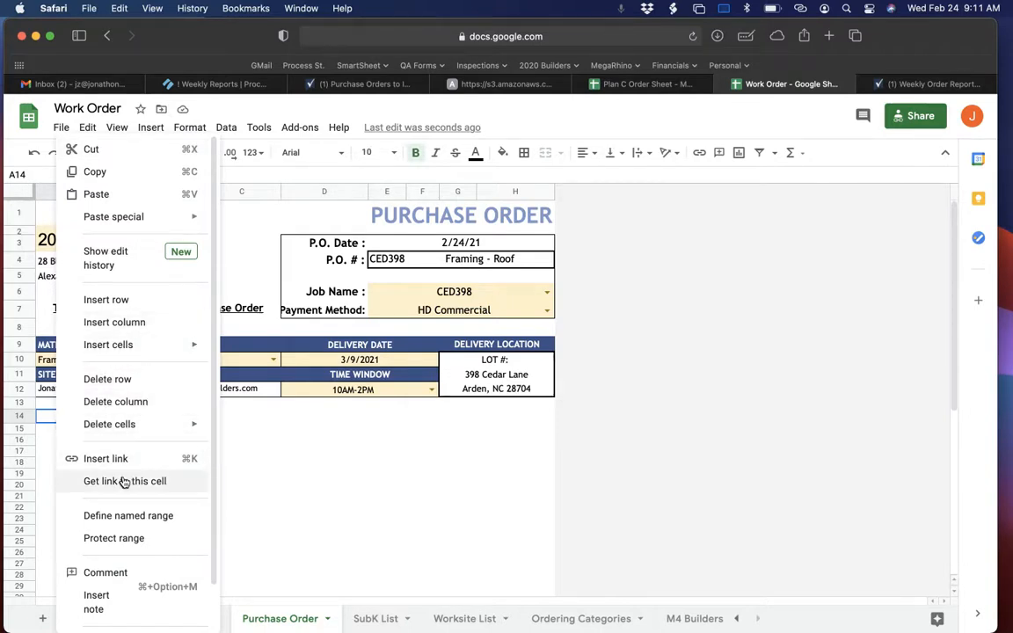
scroll(140, 603, "down", 2)
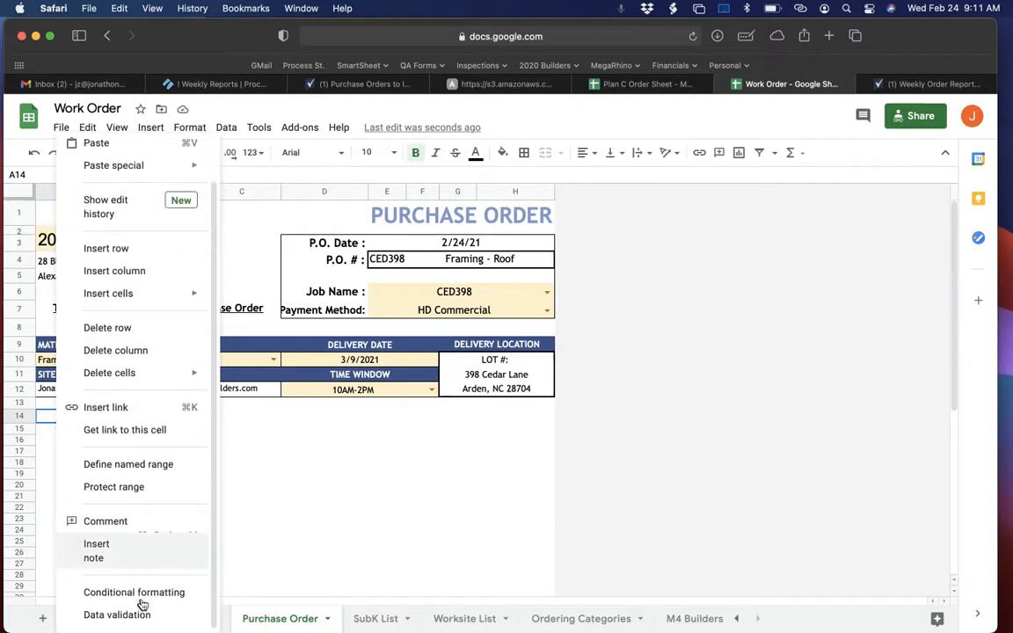
scroll(132, 198, "up", 2)
left_click(150, 128)
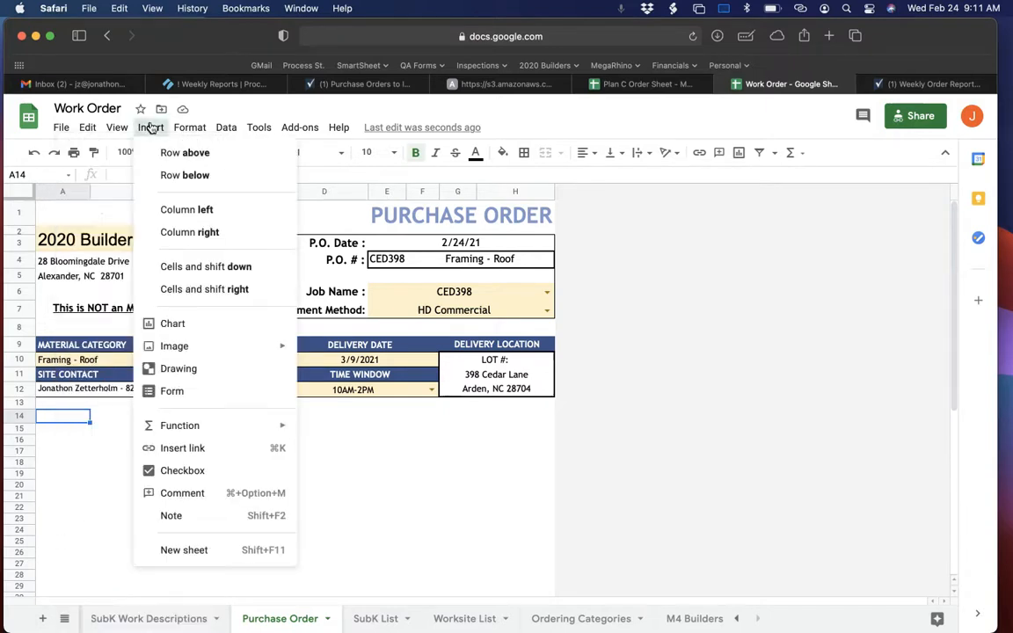
mouse_move(192, 348)
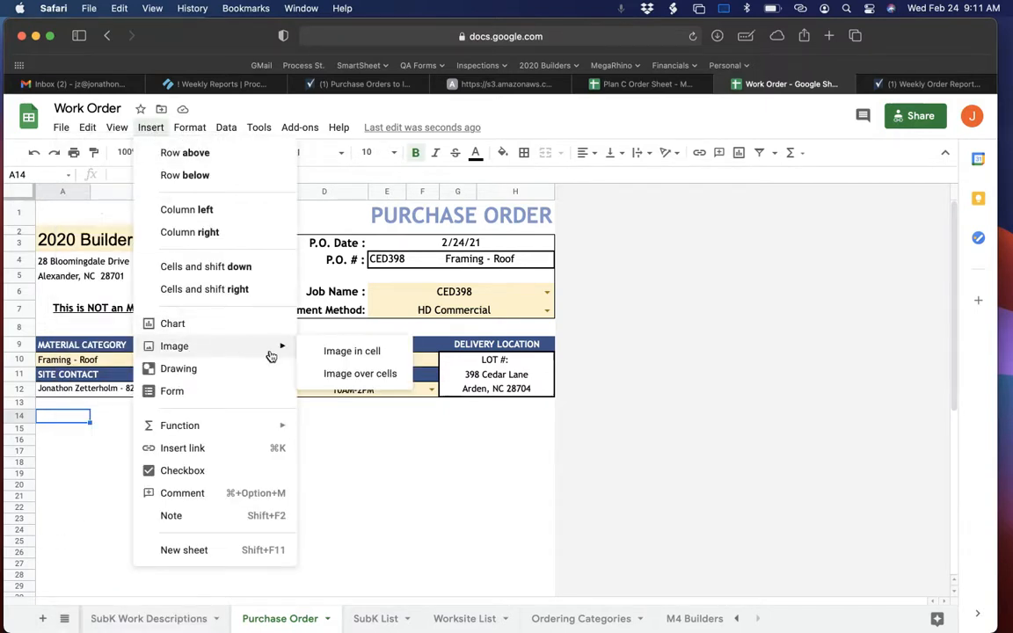
left_click(358, 374)
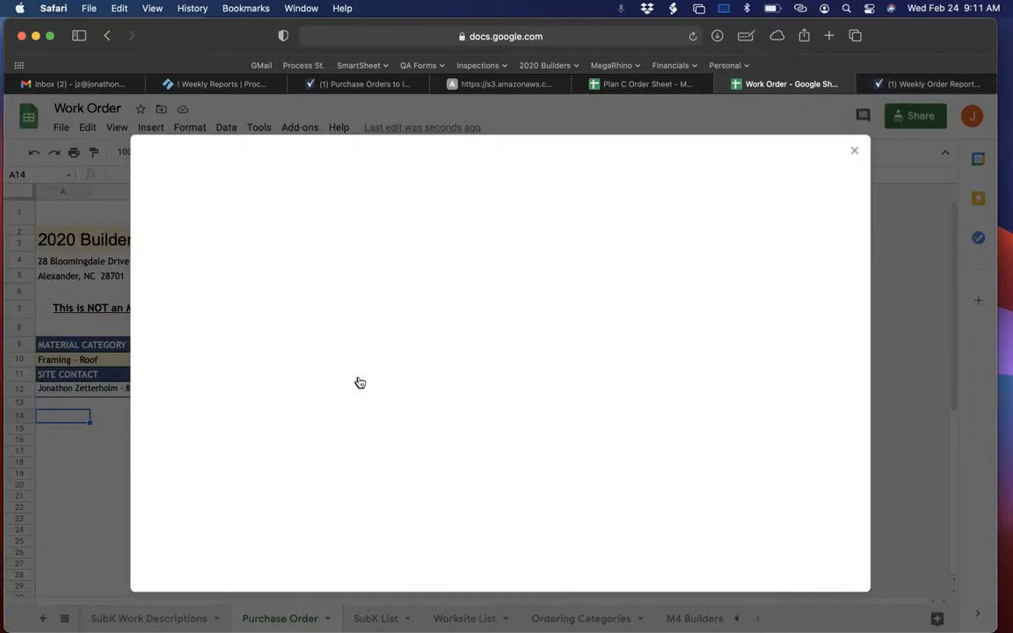
left_click(494, 448)
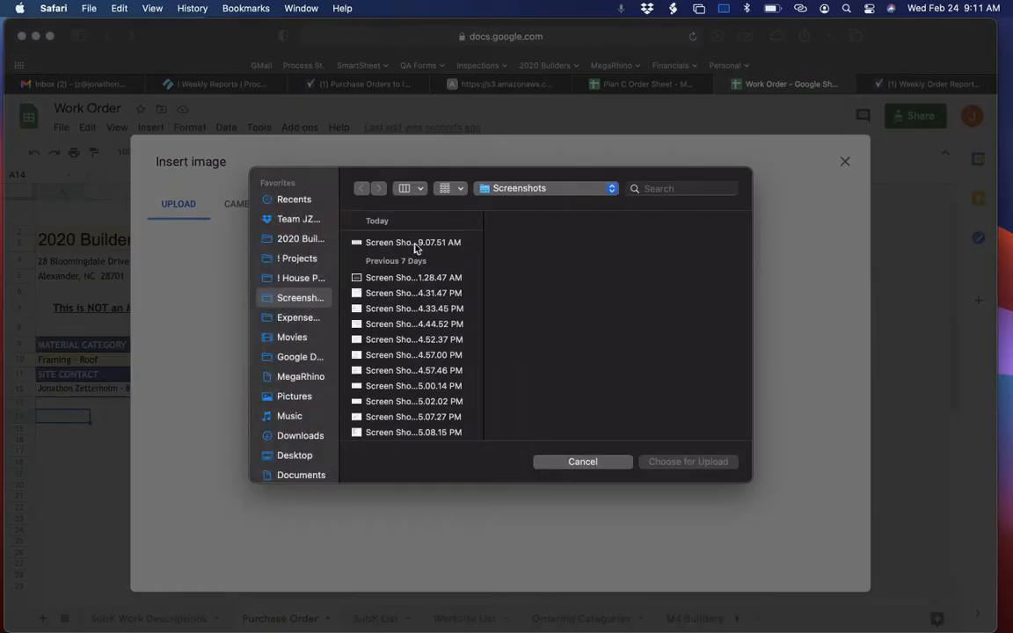
left_click(414, 247)
left_click(682, 463)
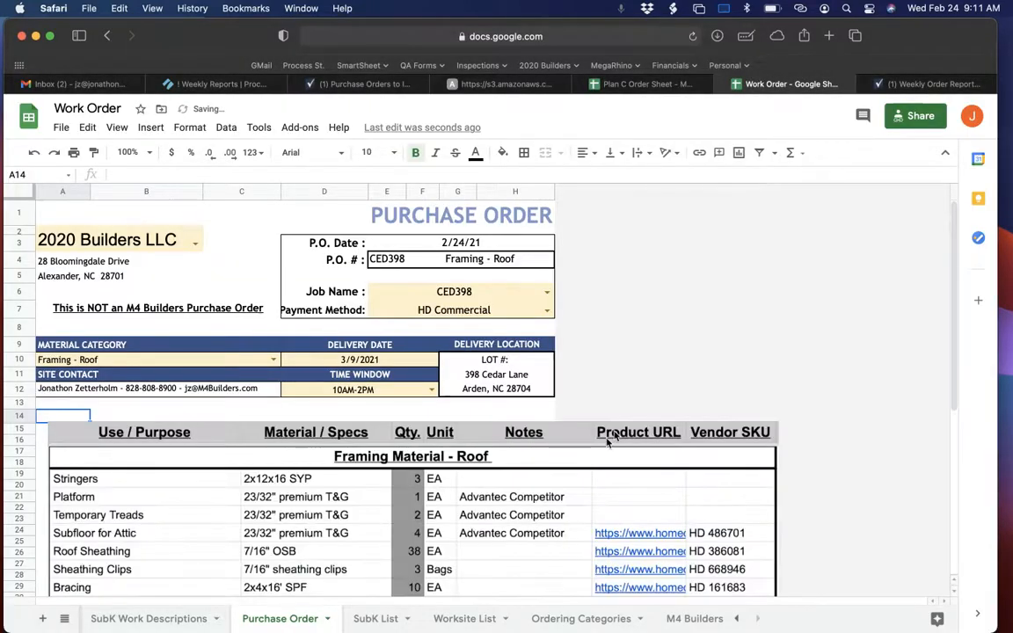
Shrink the inserted roof material image so it fits within the purchase order's page width, above the Special Instructions.
scroll(505, 479, "down", 3)
scroll(505, 479, "down", 2)
left_click(506, 440)
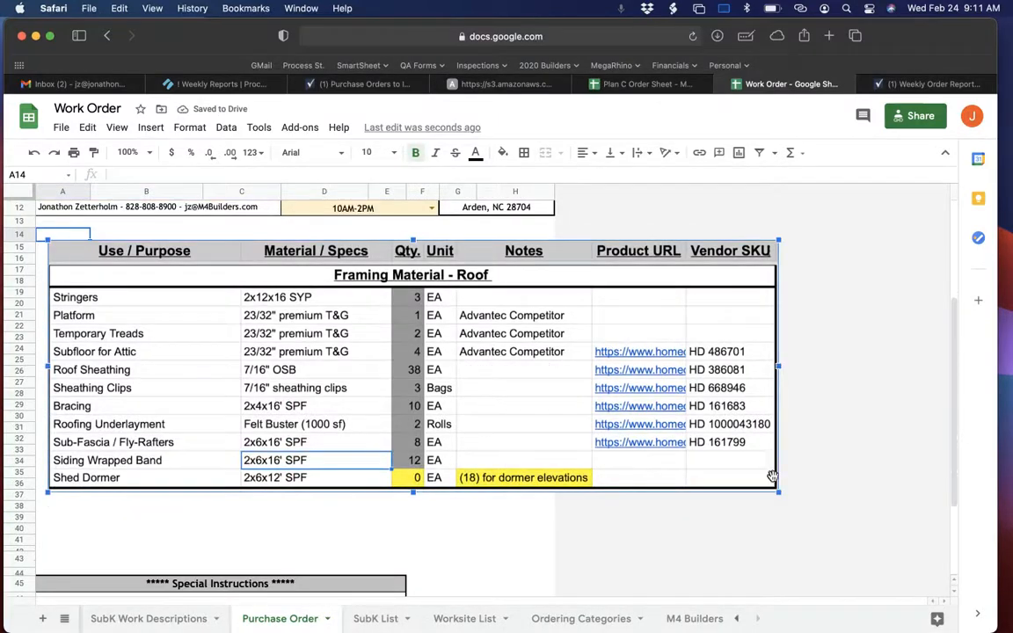
left_click_drag(775, 491, 407, 404)
left_click(519, 404)
scroll(492, 404, "up", 3)
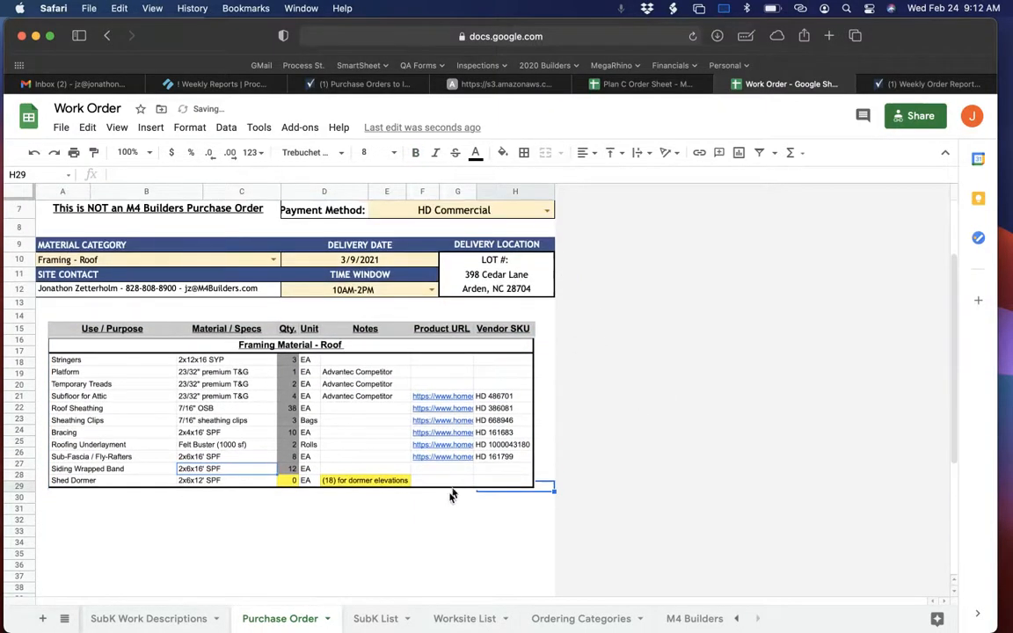
left_click(448, 499)
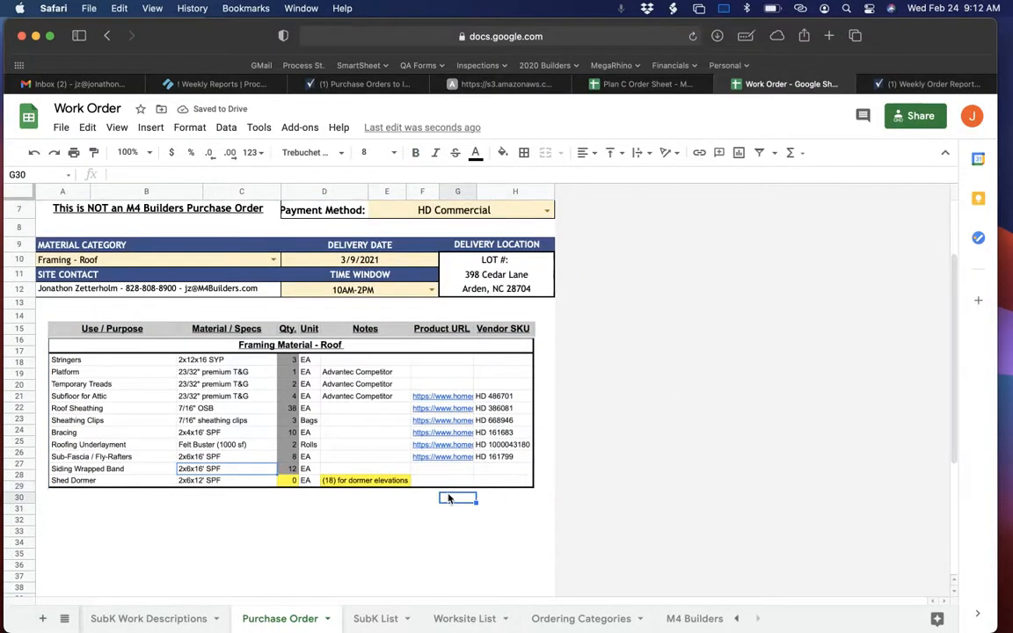
Check the Weekly Reports instruction on how to download the purchase order.
left_click(212, 85)
scroll(519, 333, "down", 2)
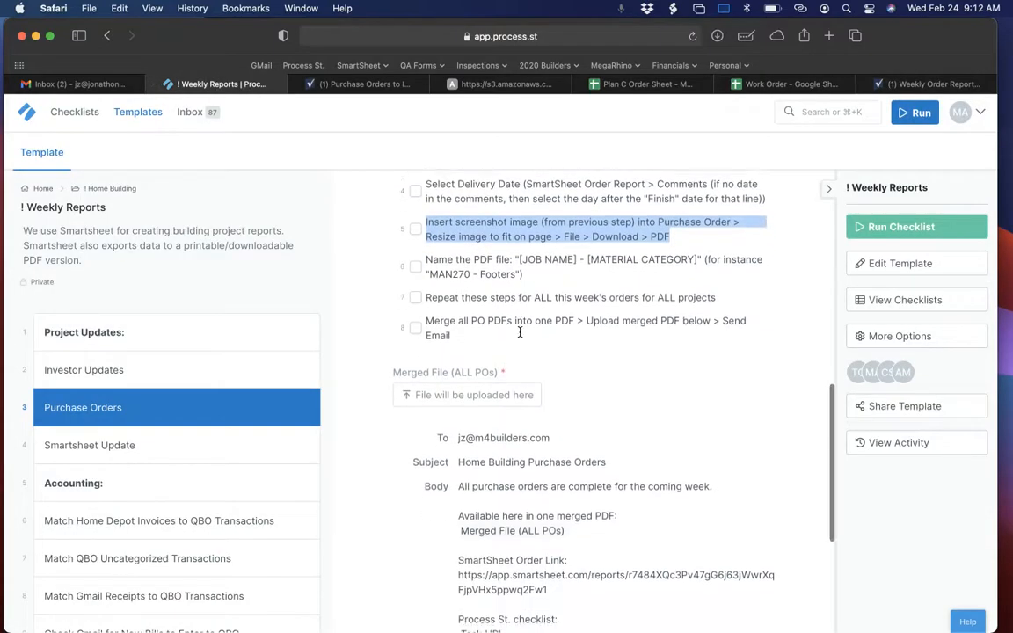
left_click(433, 261)
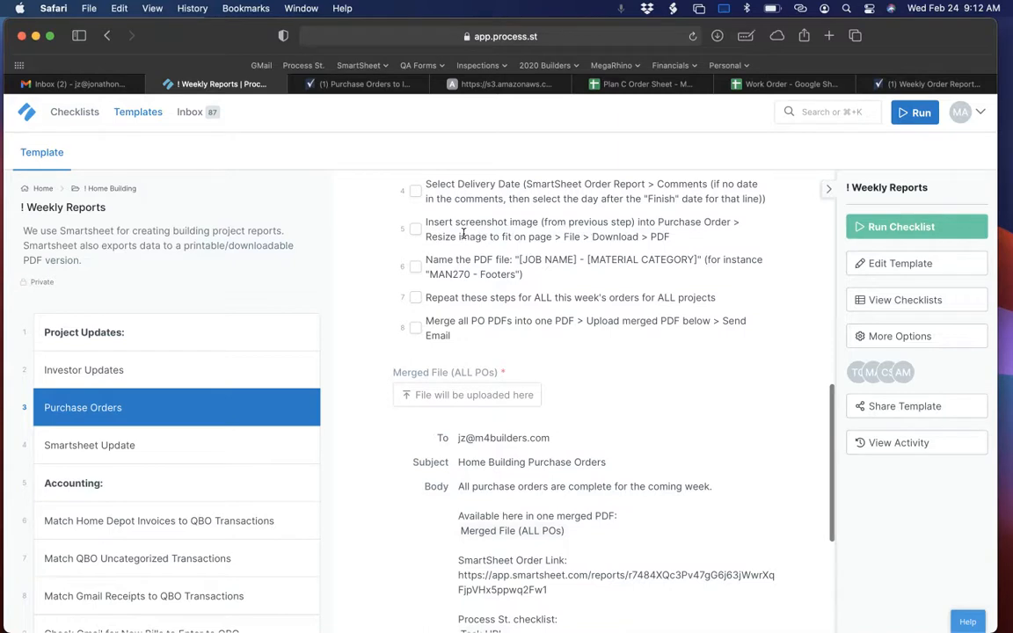
left_click_drag(428, 236, 670, 237)
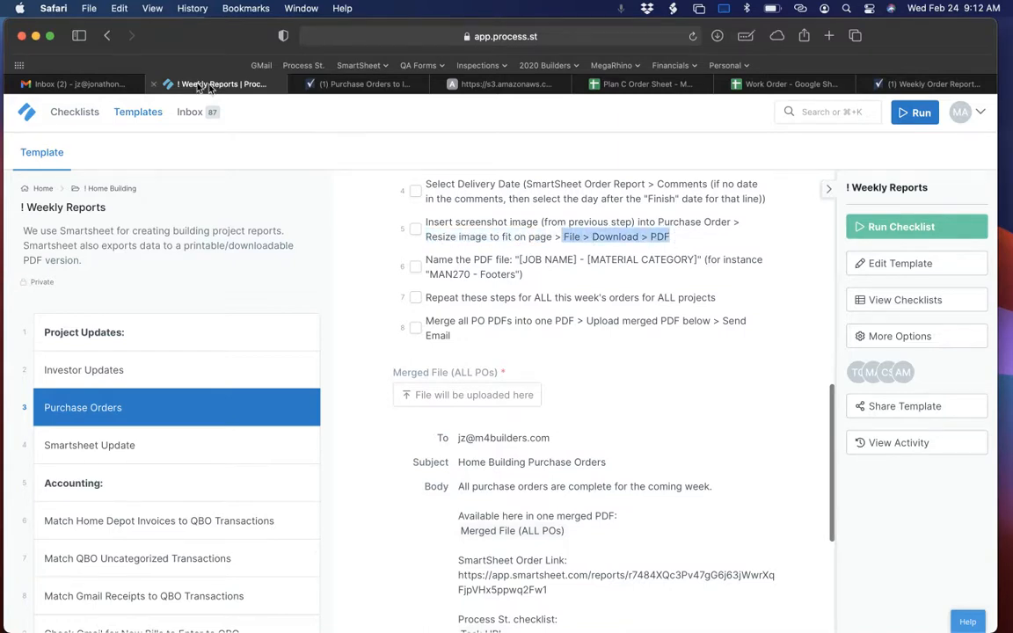
Start downloading the Work Order spreadsheet's Purchase Order sheet as a PDF document.
left_click(795, 83)
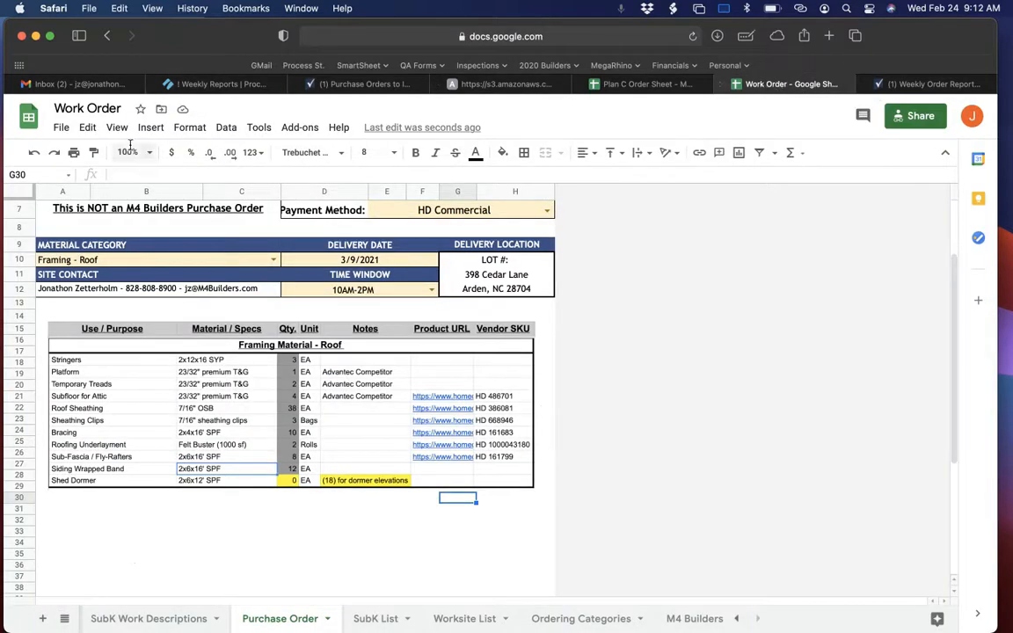
left_click(63, 128)
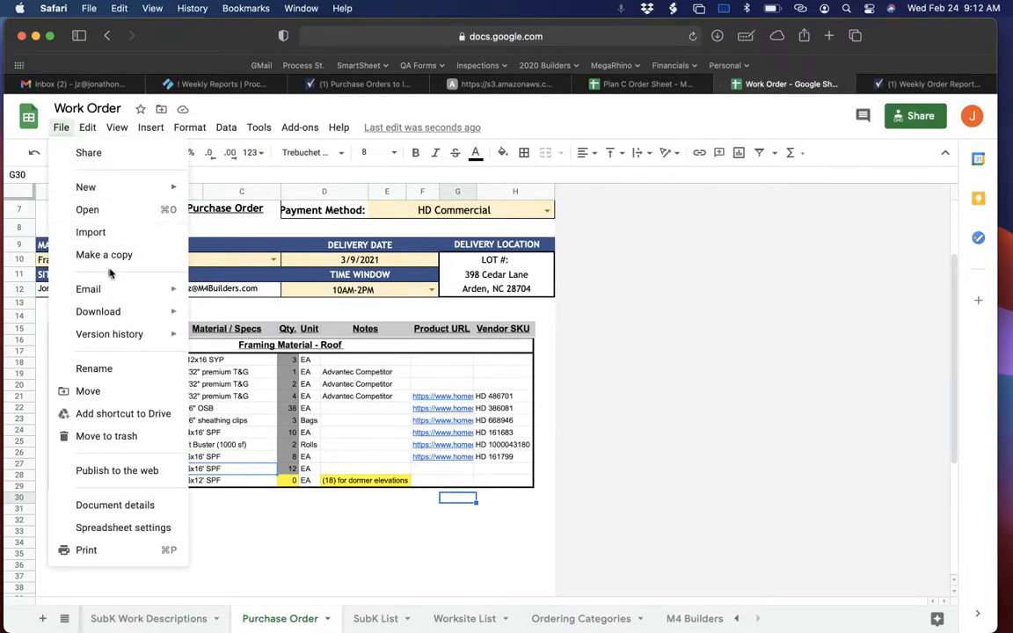
mouse_move(150, 314)
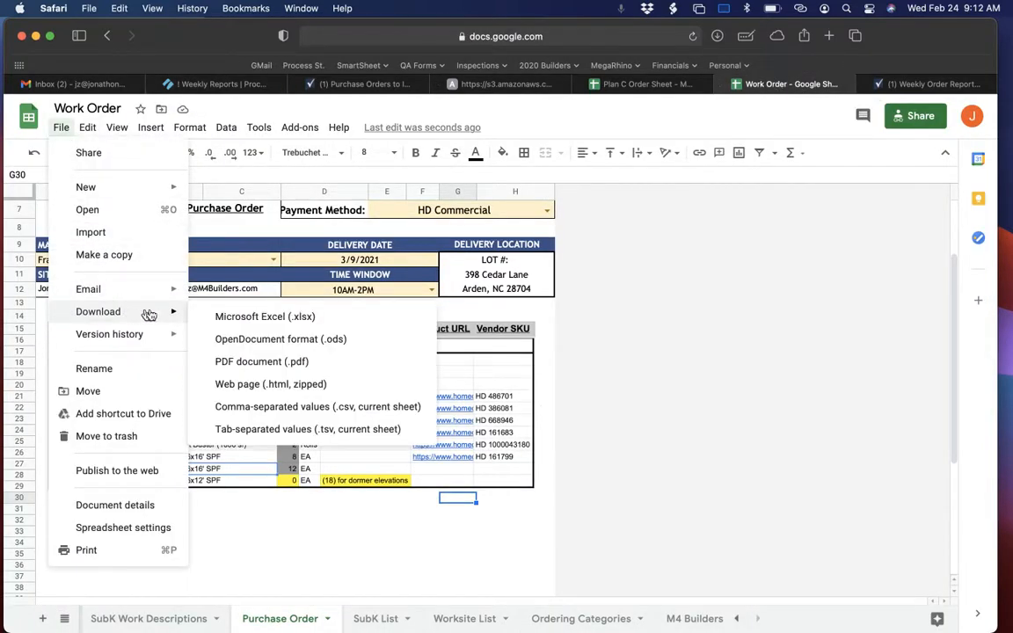
left_click(244, 365)
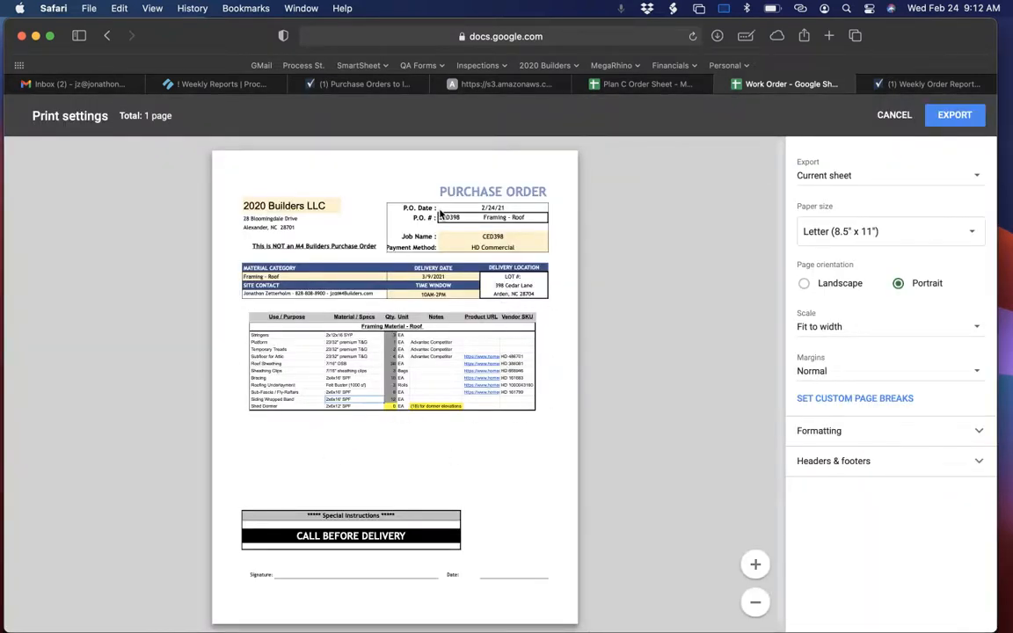
Review the PDF file naming rule in the Weekly Reports instructions, covering job name and material category.
left_click(203, 88)
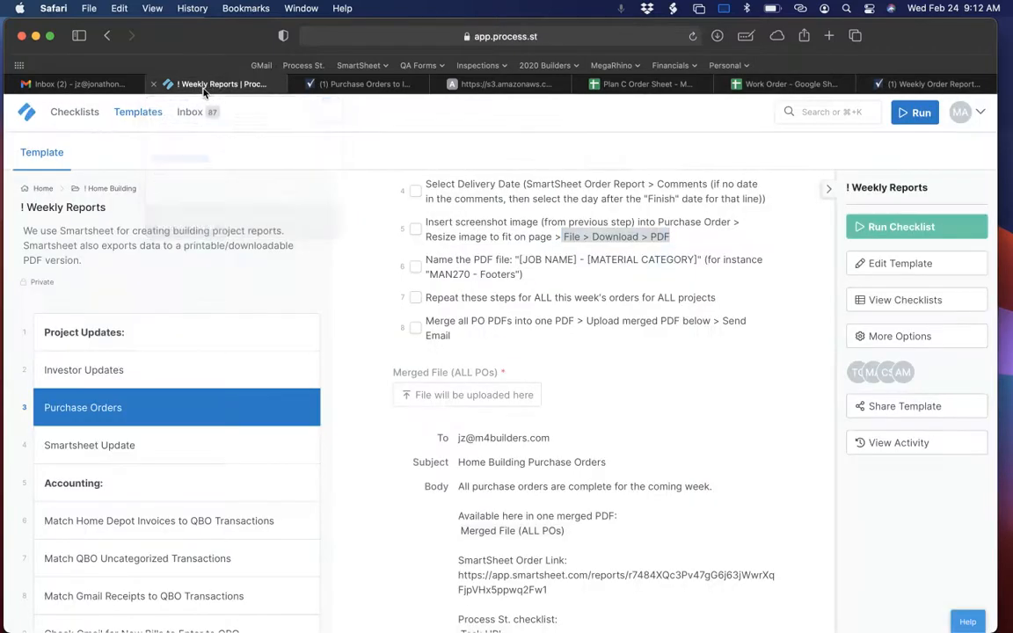
left_click(523, 259)
left_click_drag(520, 260, 662, 257)
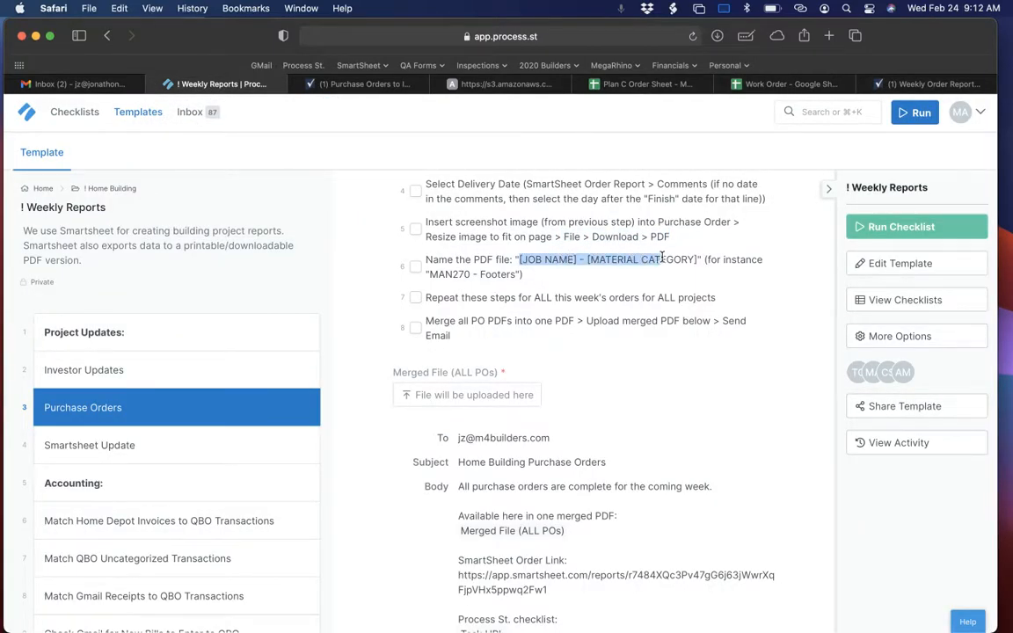
left_click(523, 260)
left_click_drag(519, 260, 693, 256)
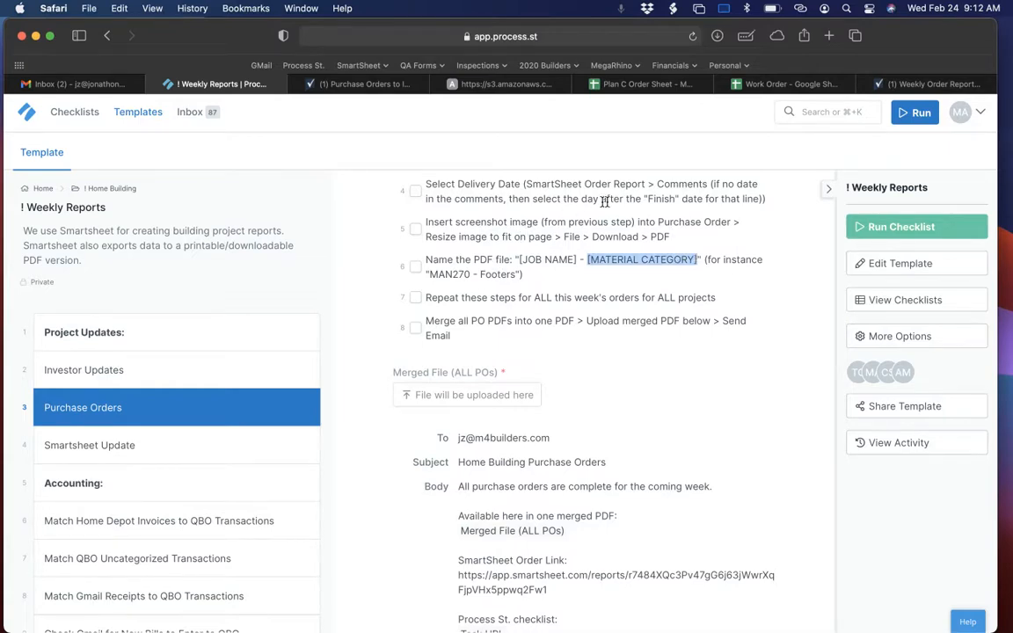
Export the current Purchase Order sheet as a Letter-size portrait PDF from the Work Order print settings.
left_click(768, 87)
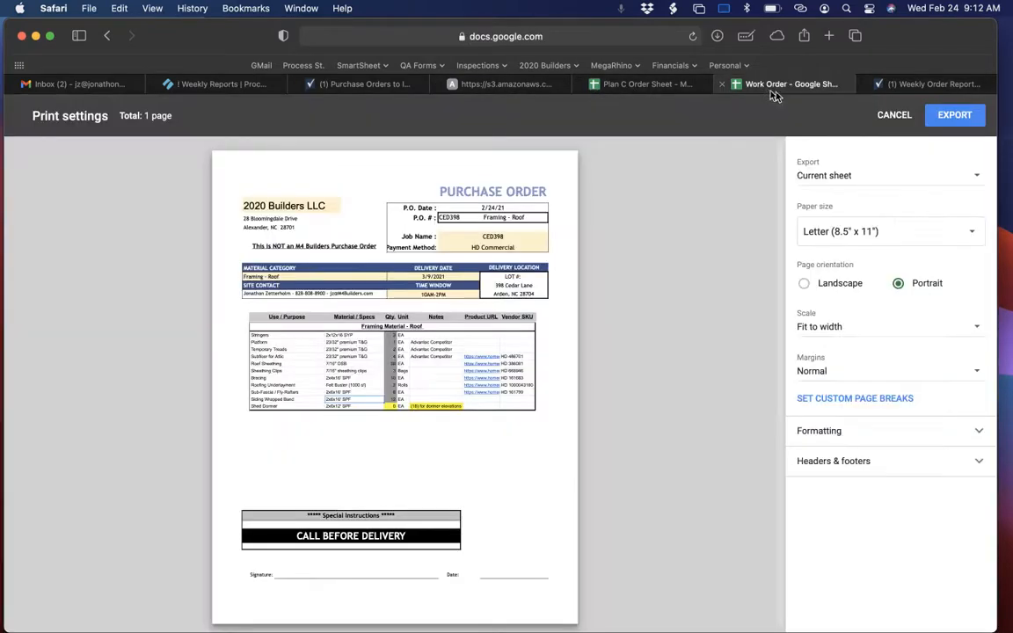
left_click(943, 122)
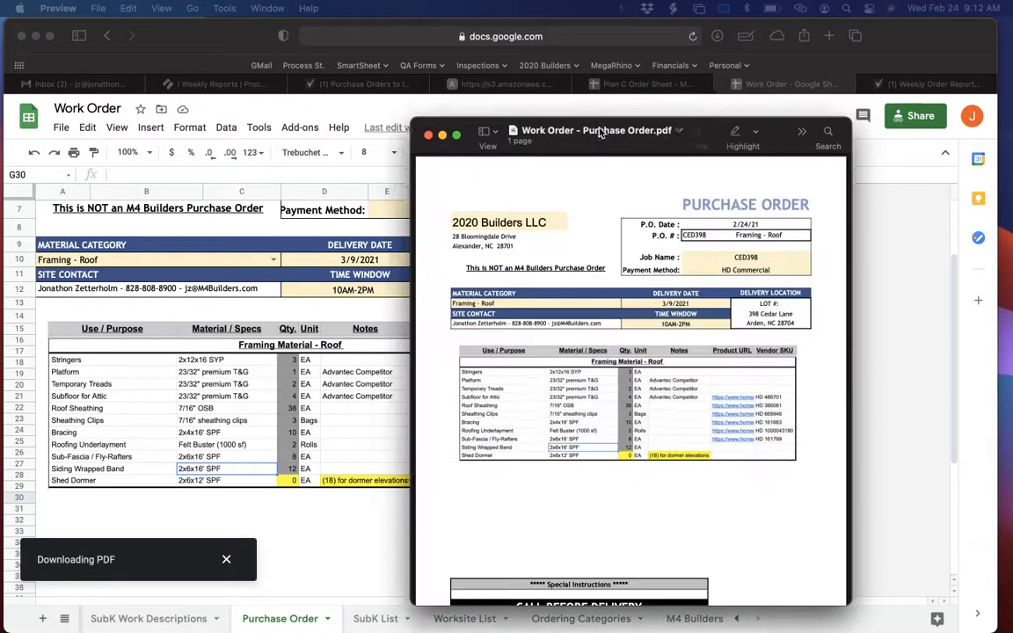
left_click_drag(599, 131, 448, 119)
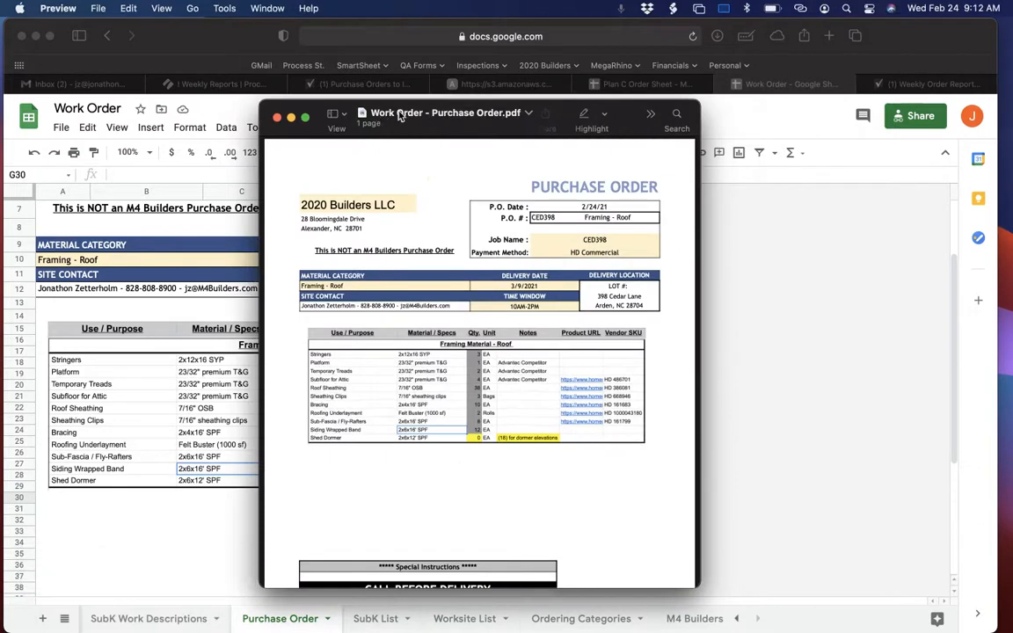
Rename the downloaded purchase order PDF as CED398 - Framing - Roof in Preview and close it.
left_click(400, 116)
type("CED")
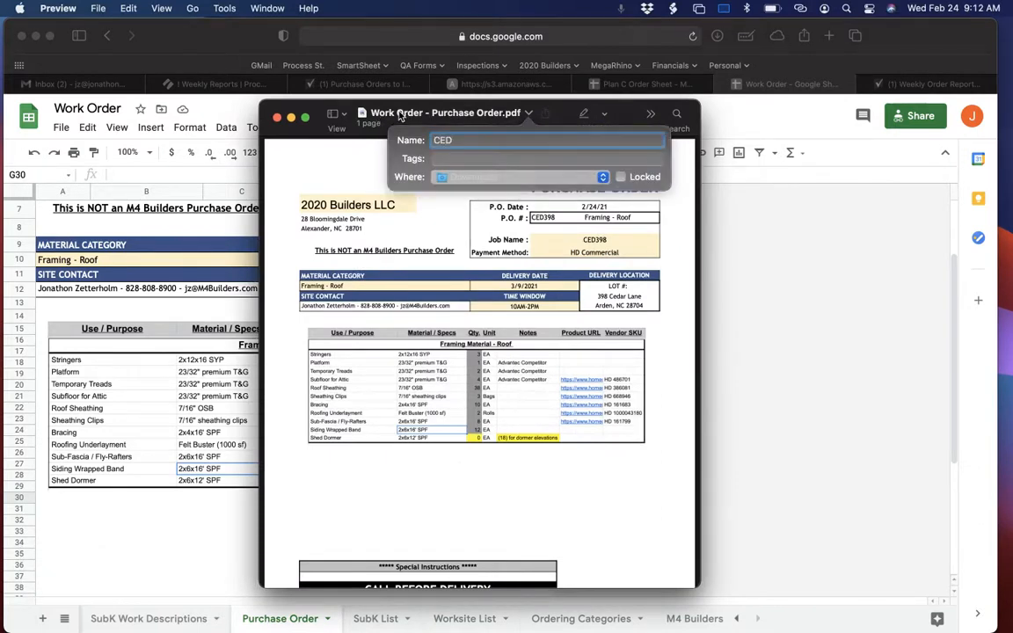
type("398")
key("Return")
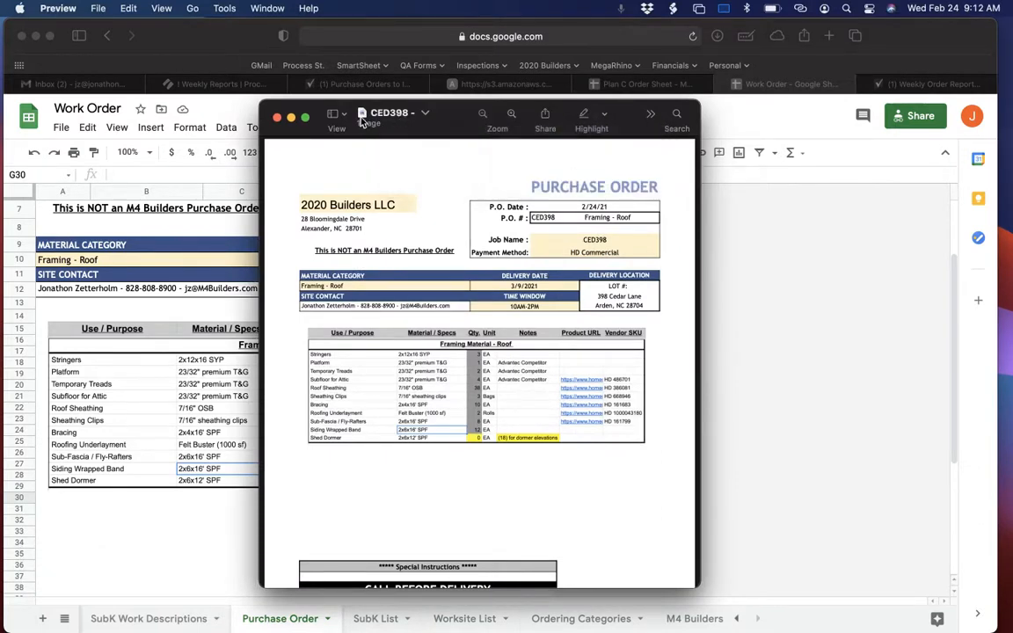
left_click(415, 114)
left_click(451, 138)
type("Framing")
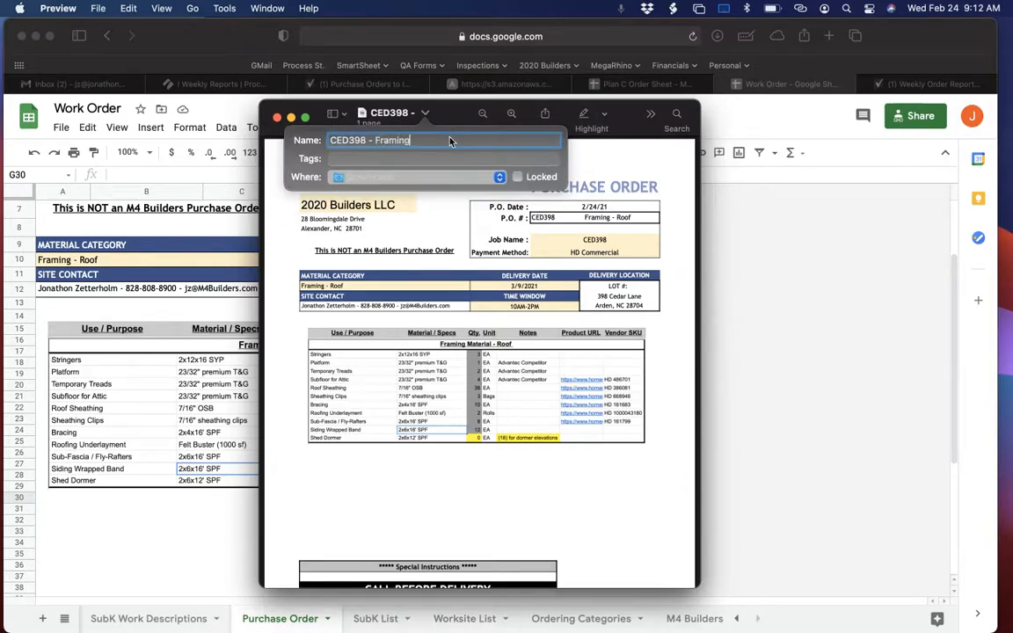
type(" Roo")
left_click(416, 140)
type("-")
key("Return")
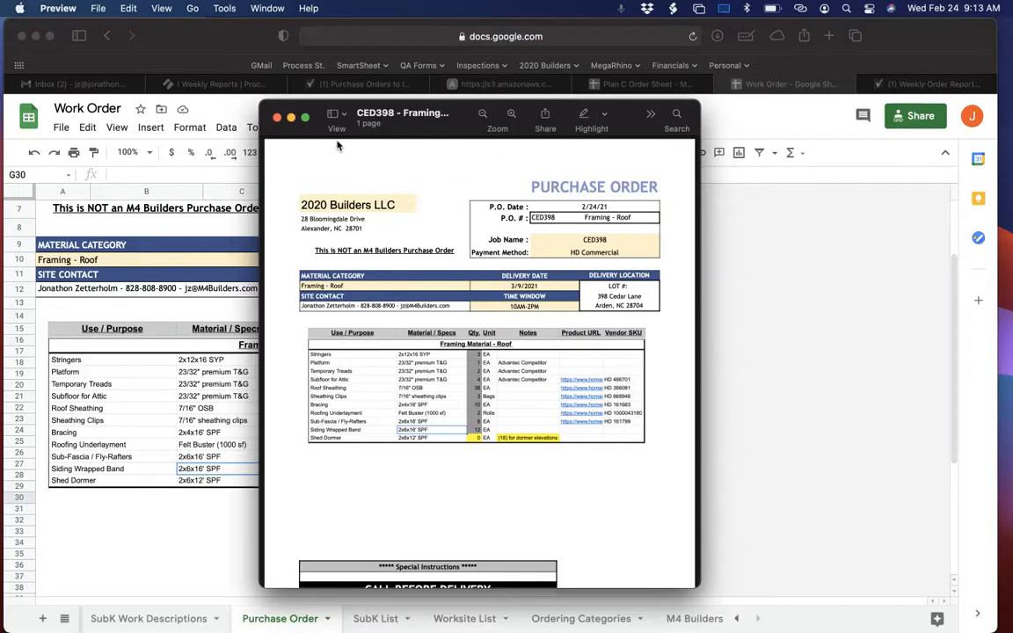
left_click(277, 118)
Review the Weekly Reports instruction on repeating the steps for all of this week's orders and projects.
left_click(219, 84)
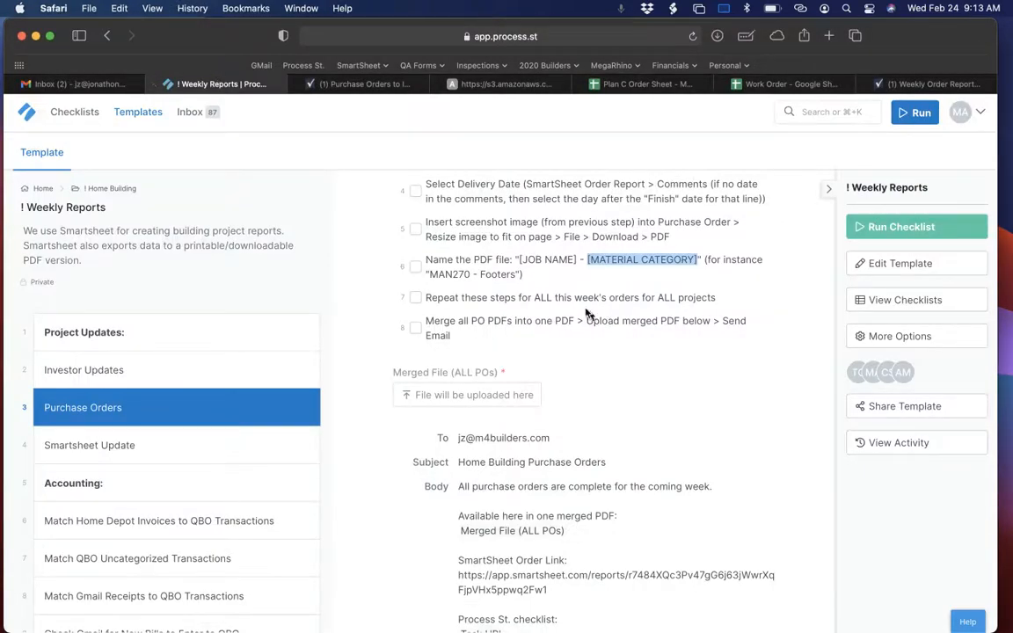
scroll(507, 300, "down", 2)
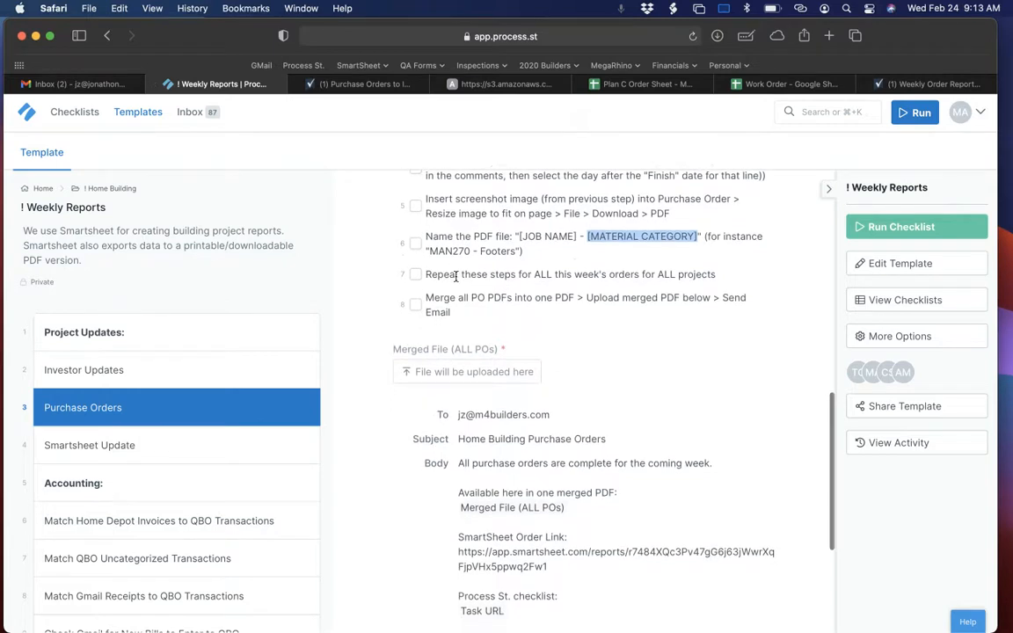
left_click(429, 278)
left_click_drag(427, 274, 716, 277)
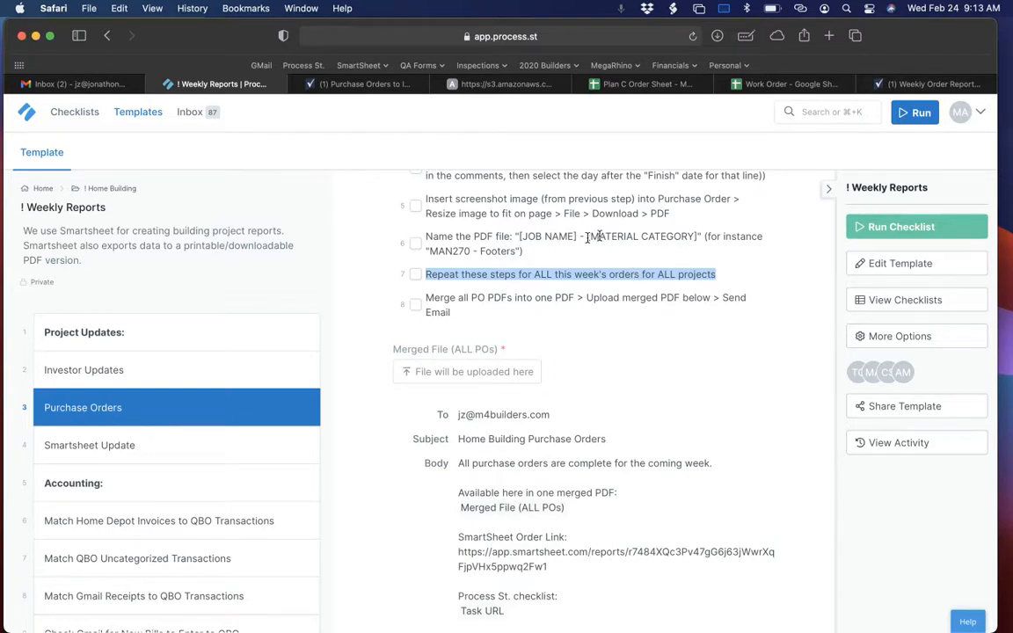
left_click(534, 253)
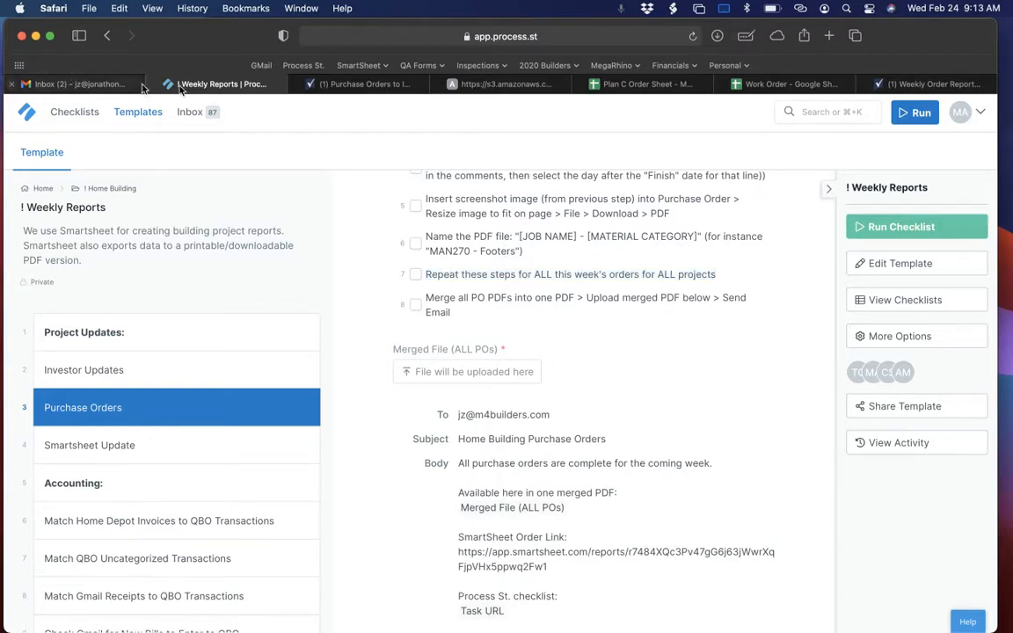
Attach CED398 - Framing - Roof.pdf from Downloads to CED398's ORDER - Framing Roof Package row in the Smartsheet Purchase Orders to Issue report.
left_click(364, 91)
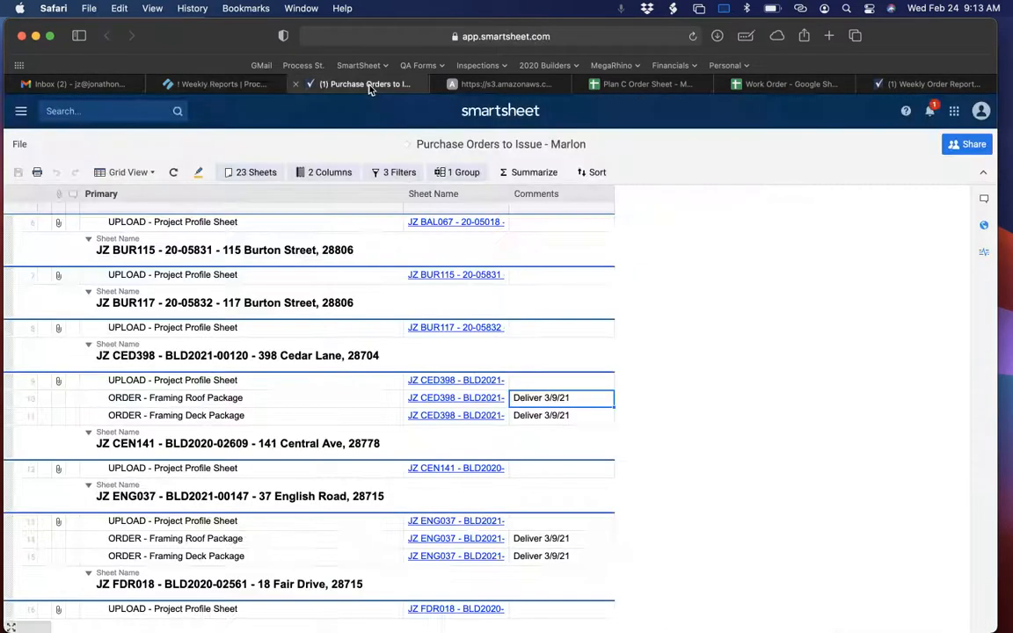
left_click(58, 398)
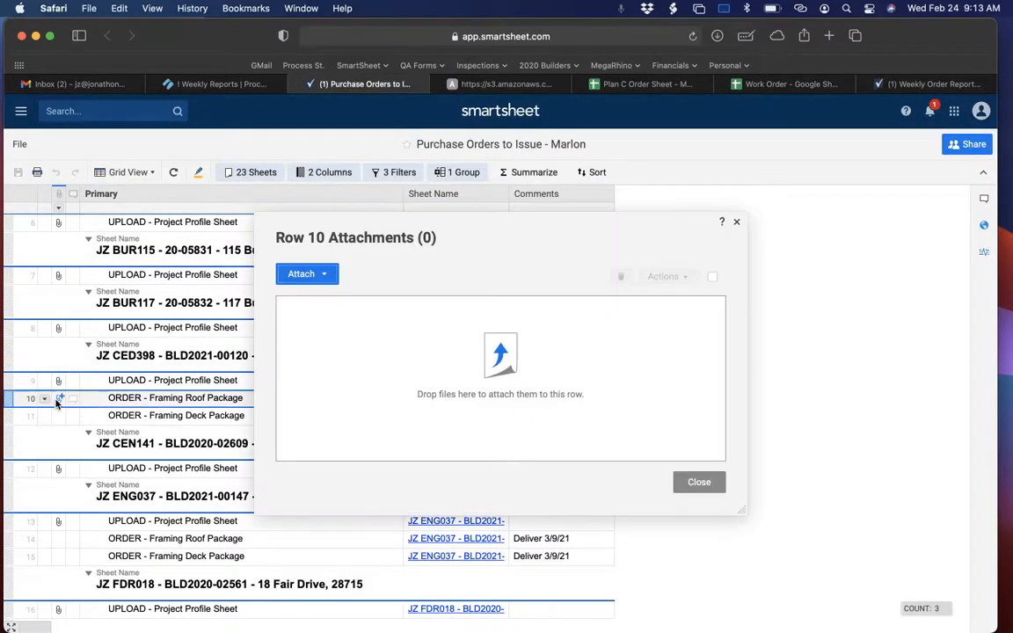
left_click(324, 276)
left_click(339, 299)
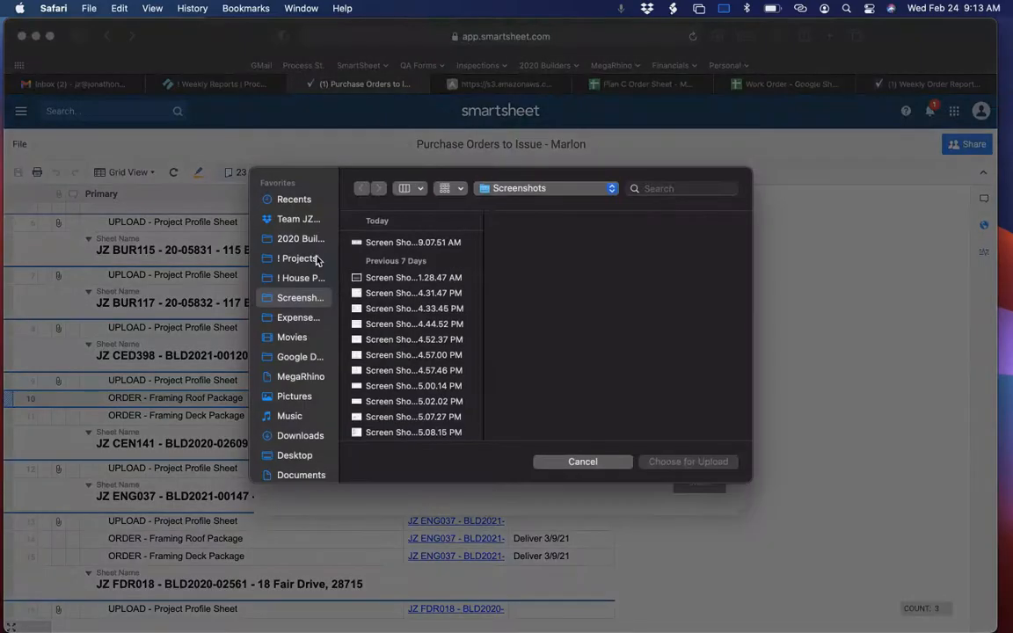
left_click(285, 435)
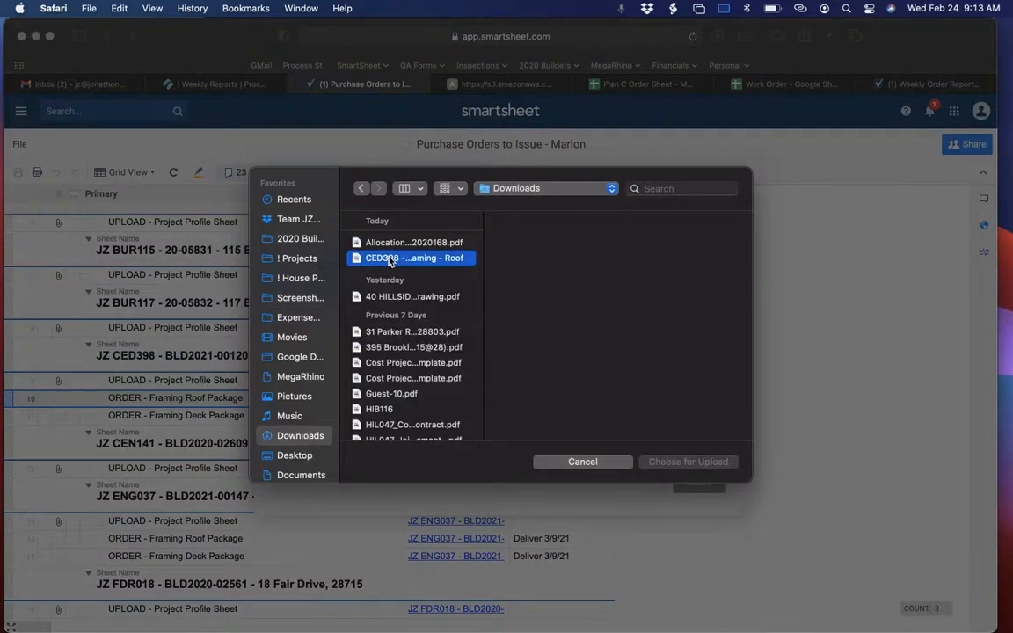
left_click(391, 258)
left_click(686, 461)
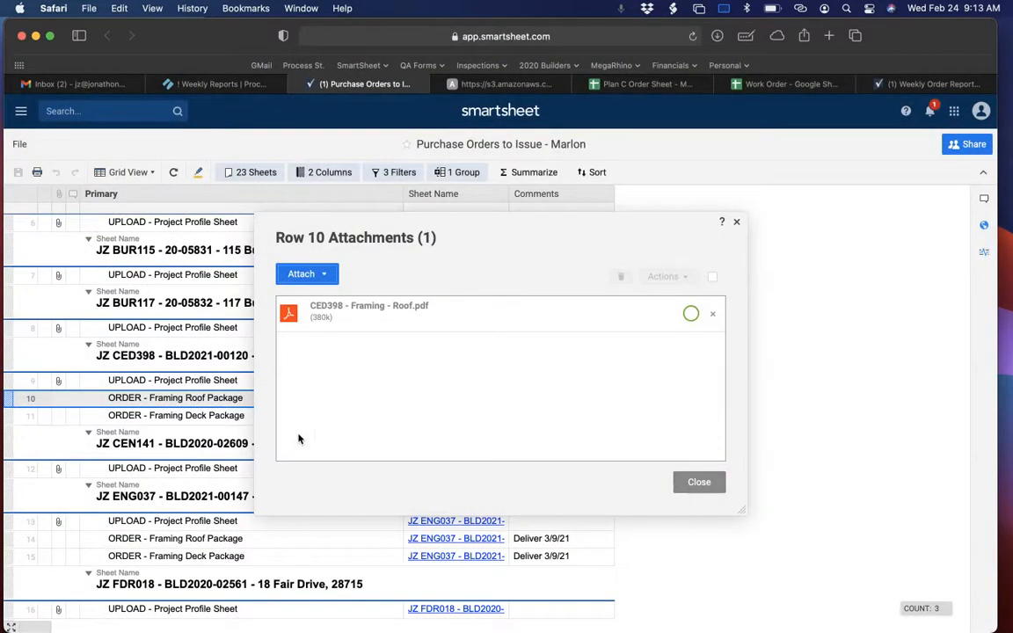
left_click(699, 484)
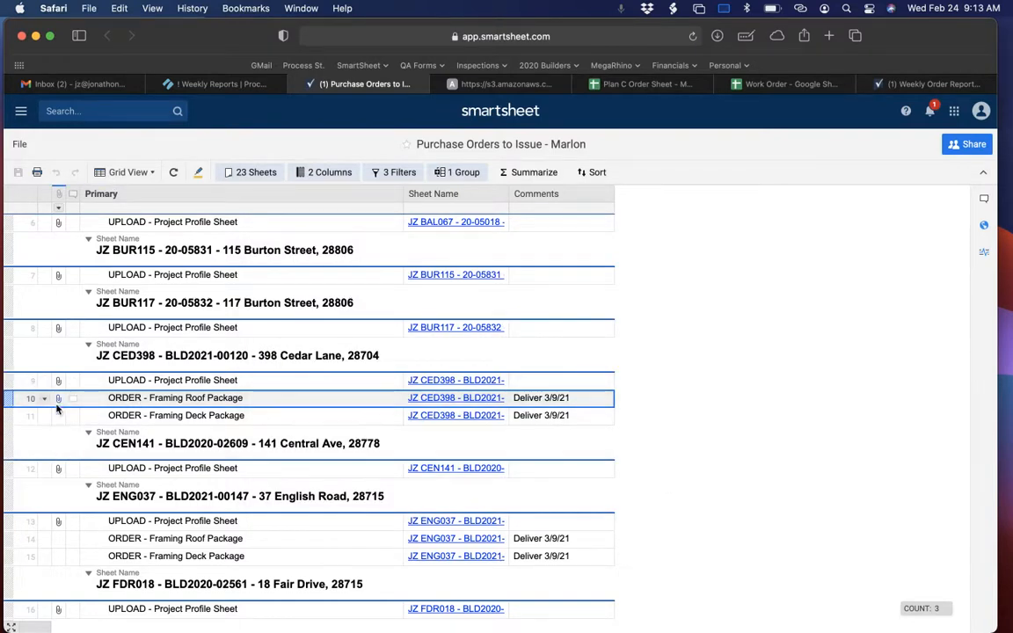
mouse_move(57, 400)
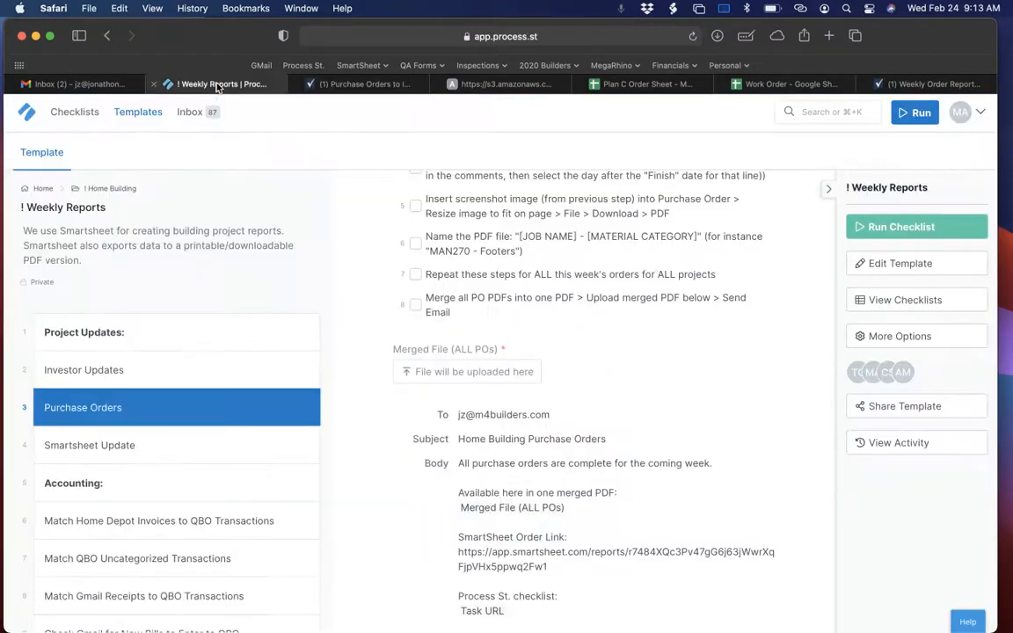
Reread the Weekly Reports instruction on repeating the steps for all projects, and check the remaining orders in the Purchase Orders to Issue report.
left_click(197, 83)
left_click_drag(425, 274, 552, 274)
left_click(364, 83)
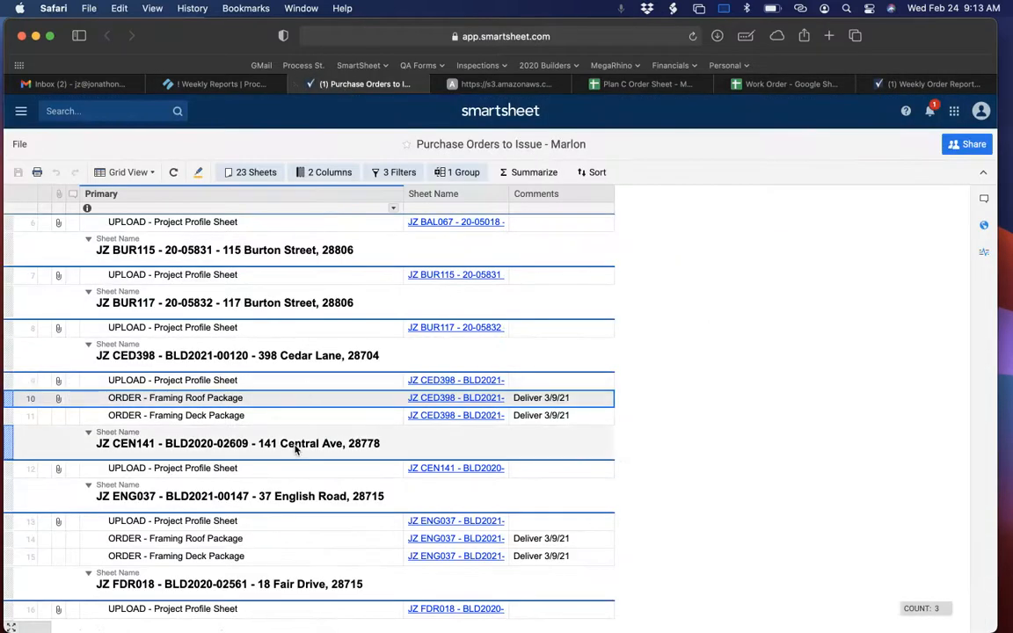
scroll(295, 449, "down", 3)
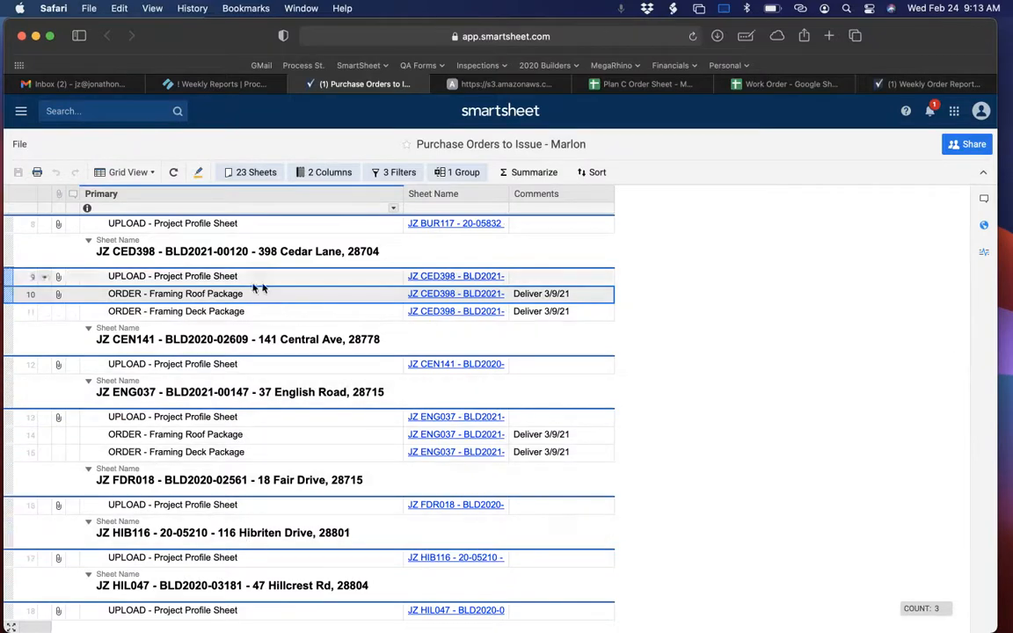
Review the Weekly Reports instruction on merging all PO PDFs, the Merged File upload field, and the Home Building Purchase Orders email template.
left_click(199, 84)
scroll(408, 286, "down", 1)
left_click_drag(429, 255, 587, 270)
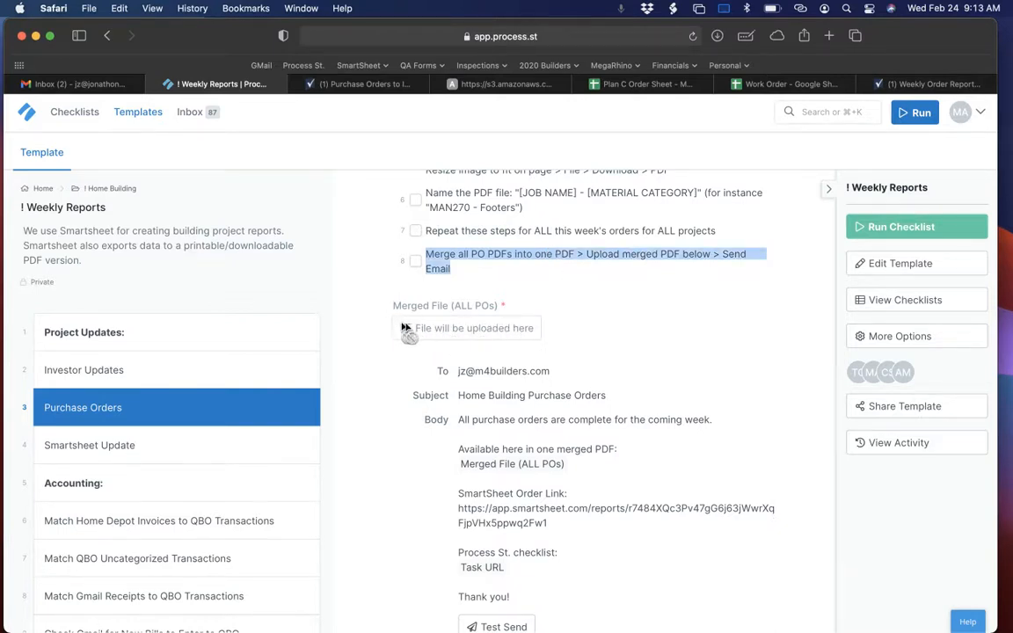
scroll(475, 357, "down", 3)
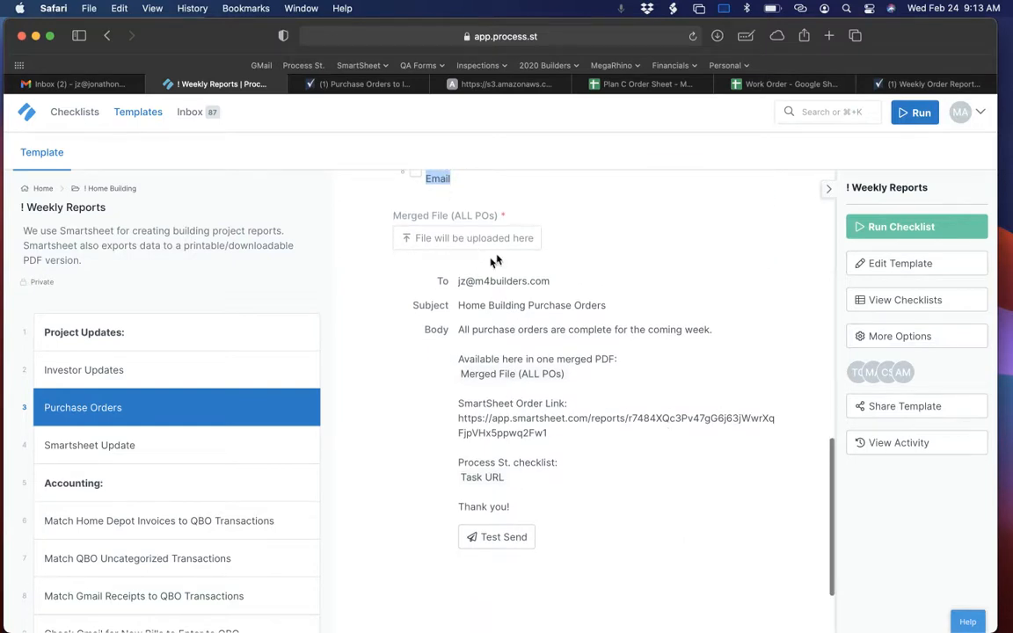
scroll(516, 239, "down", 3)
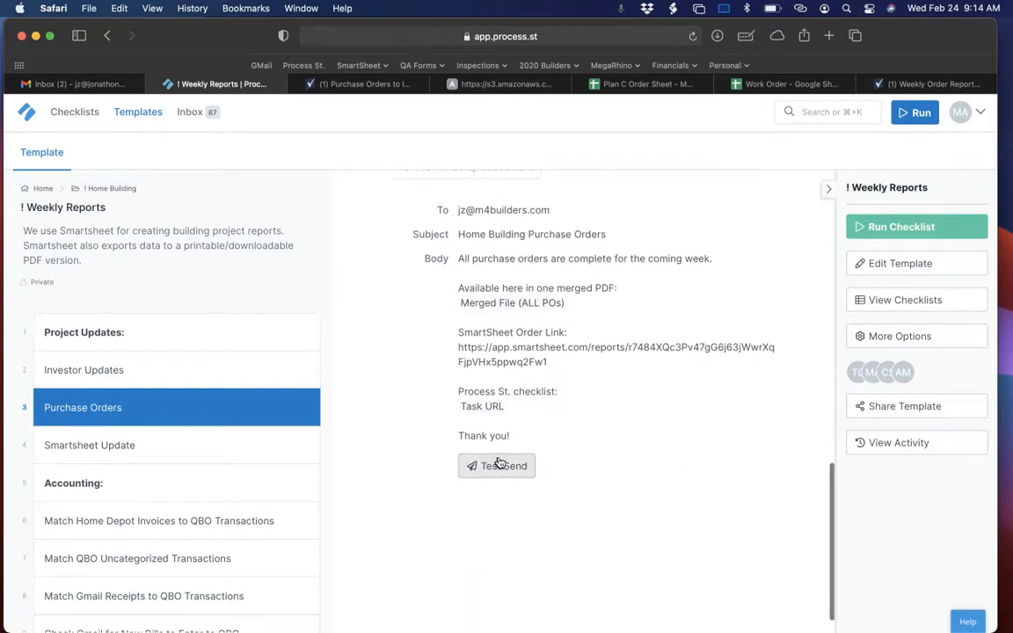
left_click_drag(459, 268, 667, 420)
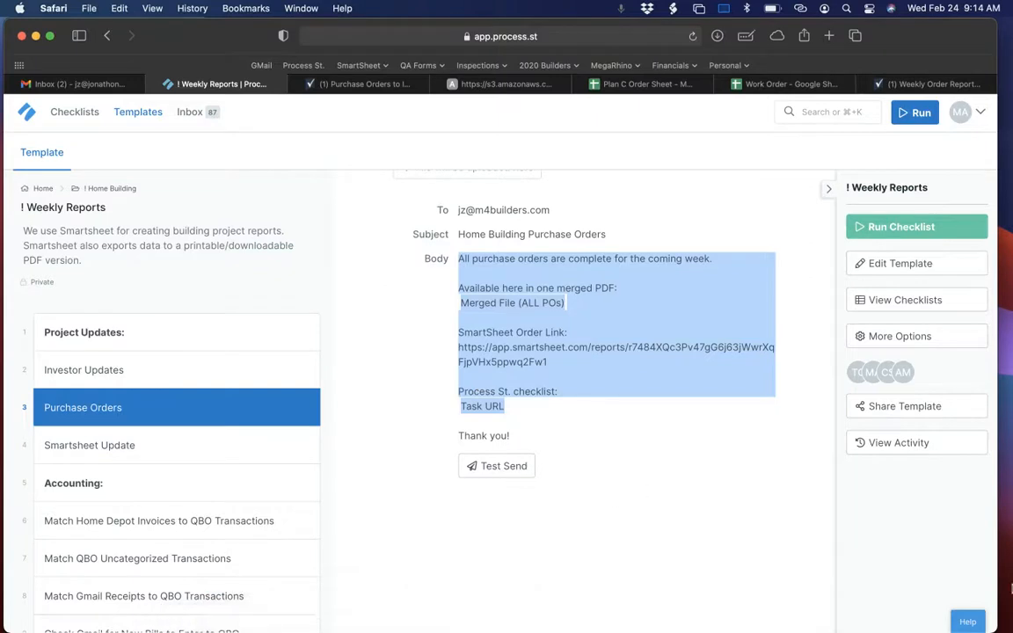
mouse_move(580, 630)
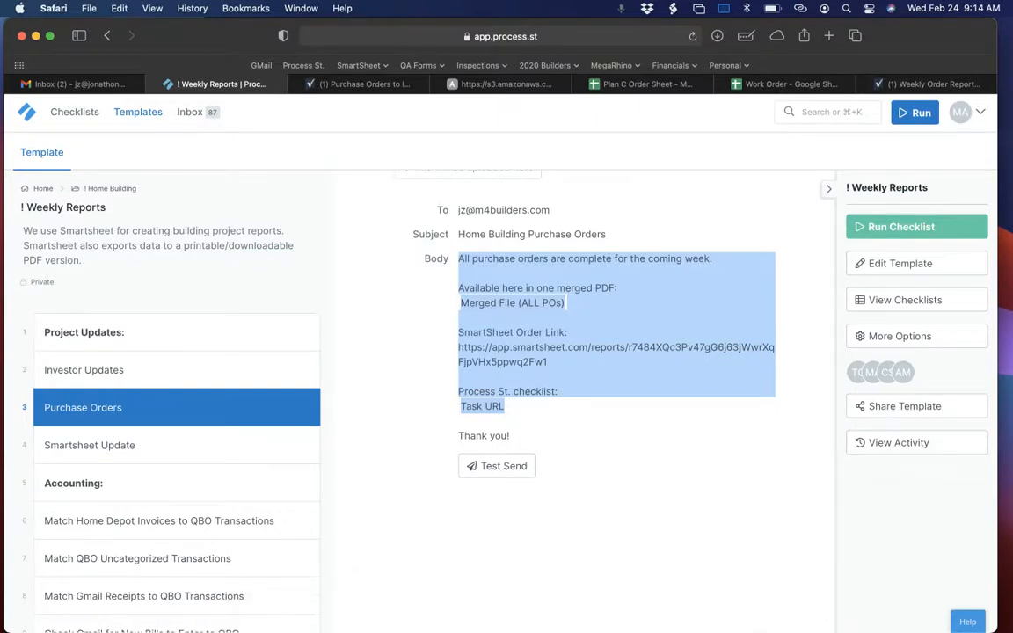